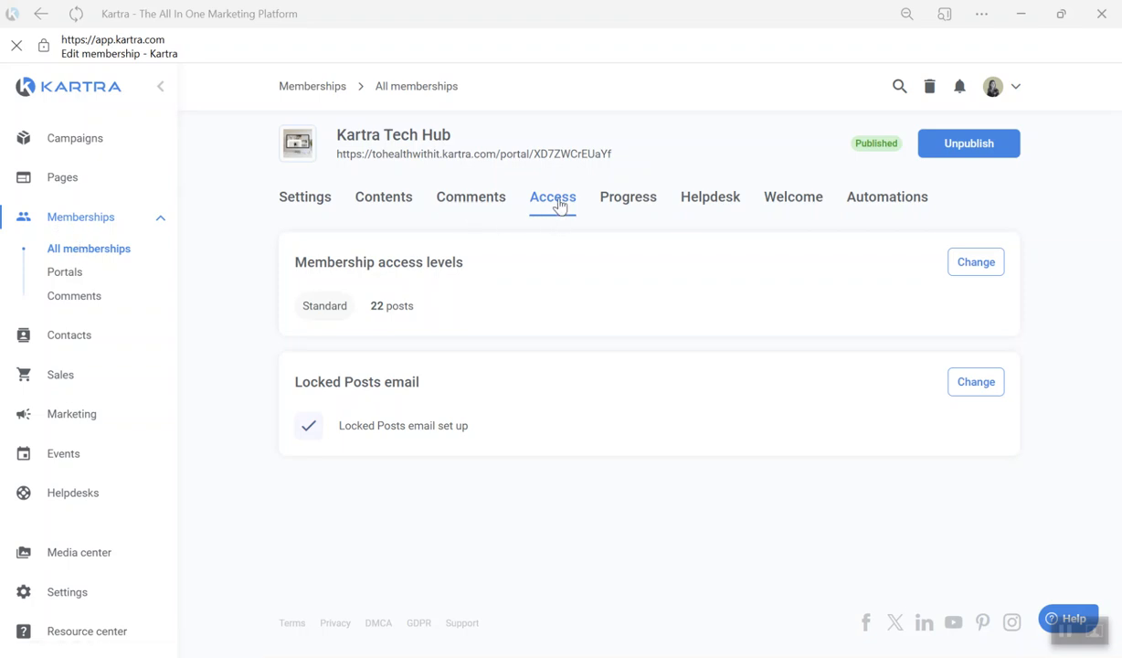
# - Add a new access level named FREE MODULES to the Kartra Tech Hub membership
pyautogui.click(979, 265)
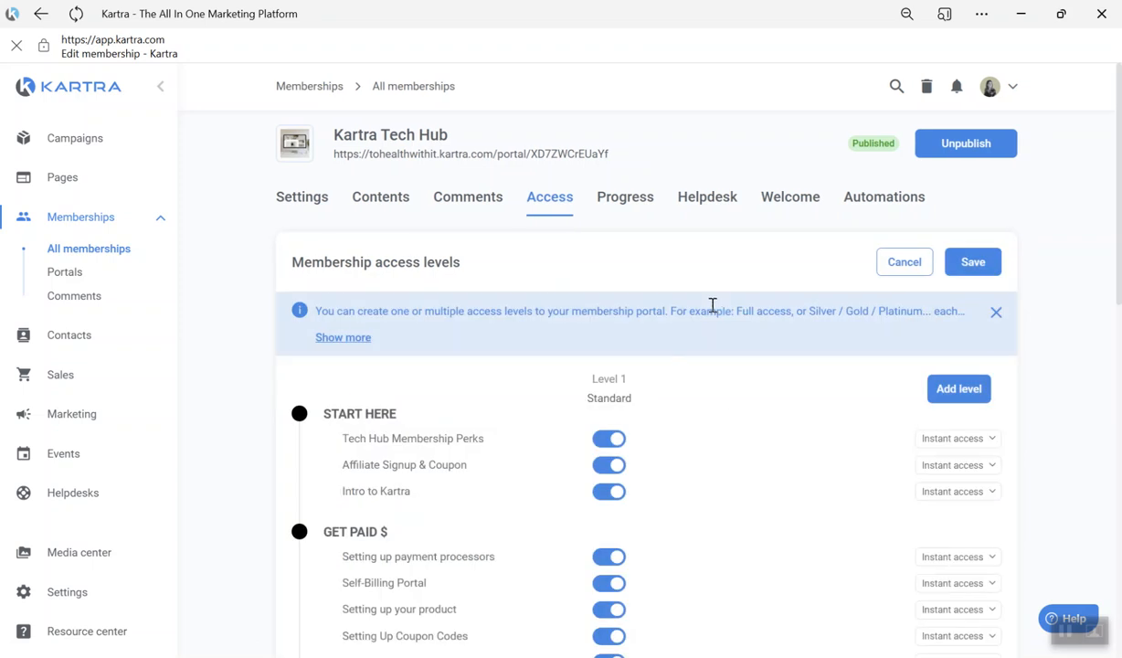
pyautogui.scroll(-3, 646, 392)
pyautogui.scroll(3, 639, 417)
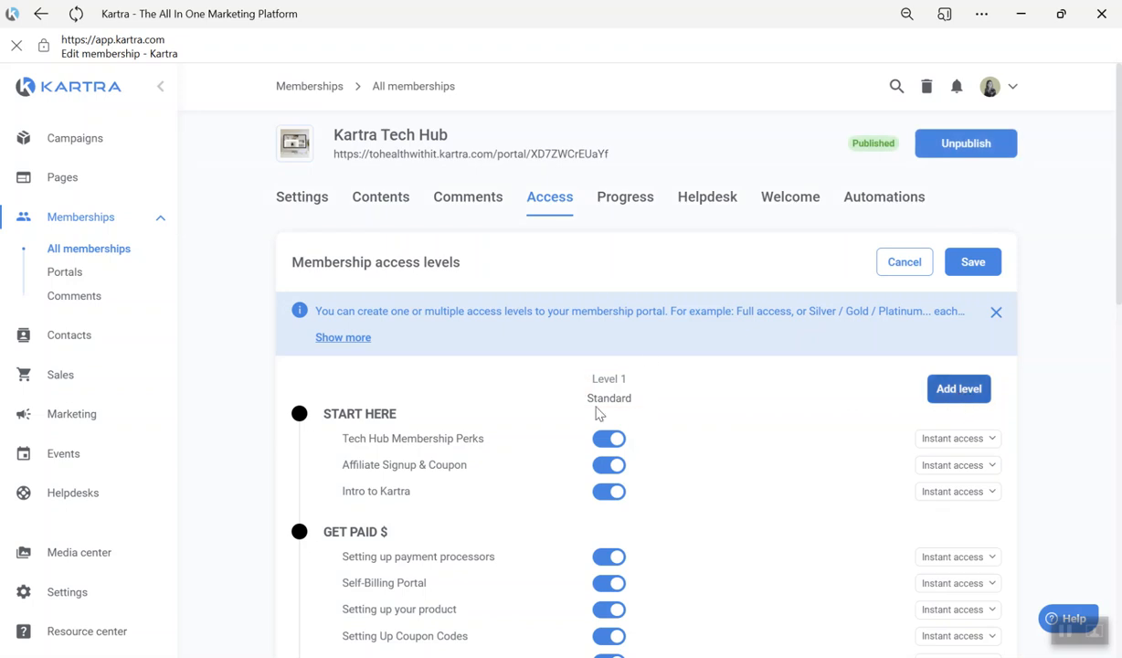
pyautogui.click(954, 402)
pyautogui.click(498, 202)
pyautogui.write('FREE ')
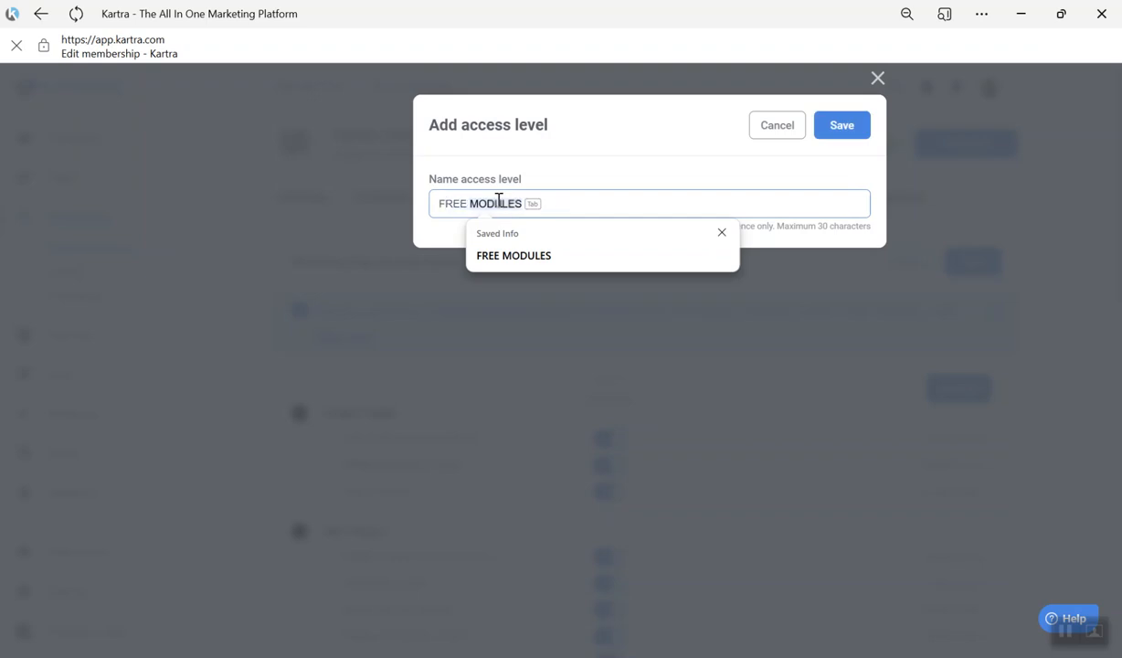
pyautogui.write('MODU')
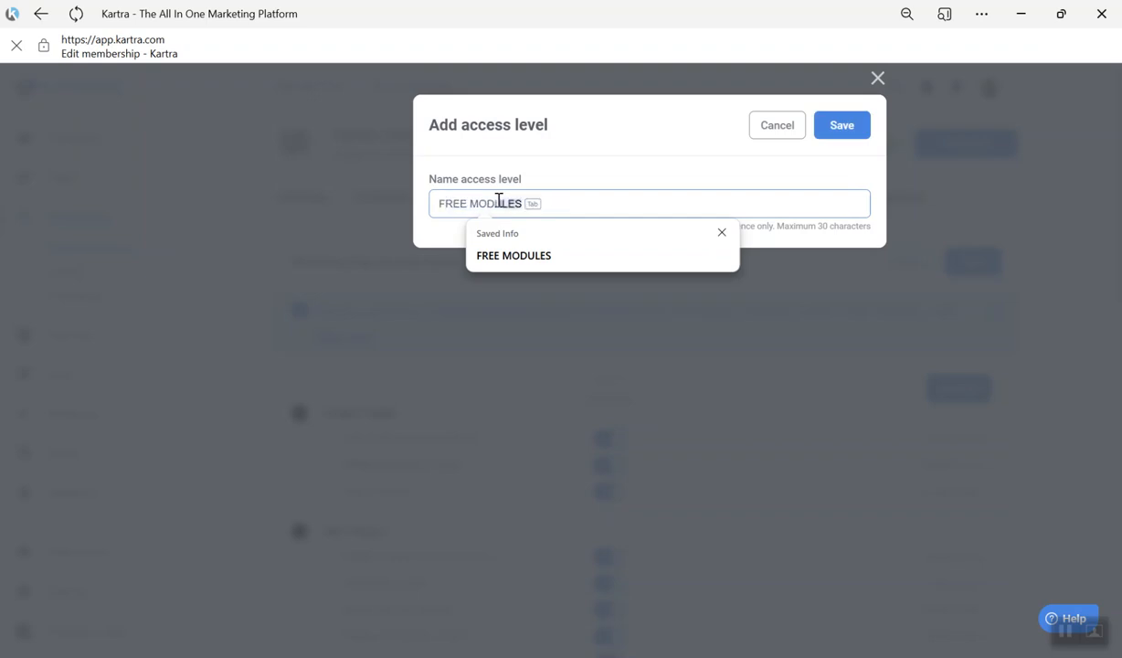
pyautogui.press('Tab')
pyautogui.click(841, 139)
# - Give FREE MODULES access to Setting up payment processors, Self-Billing Portal and Setting up your product, and save the access levels
pyautogui.scroll(-2, 754, 420)
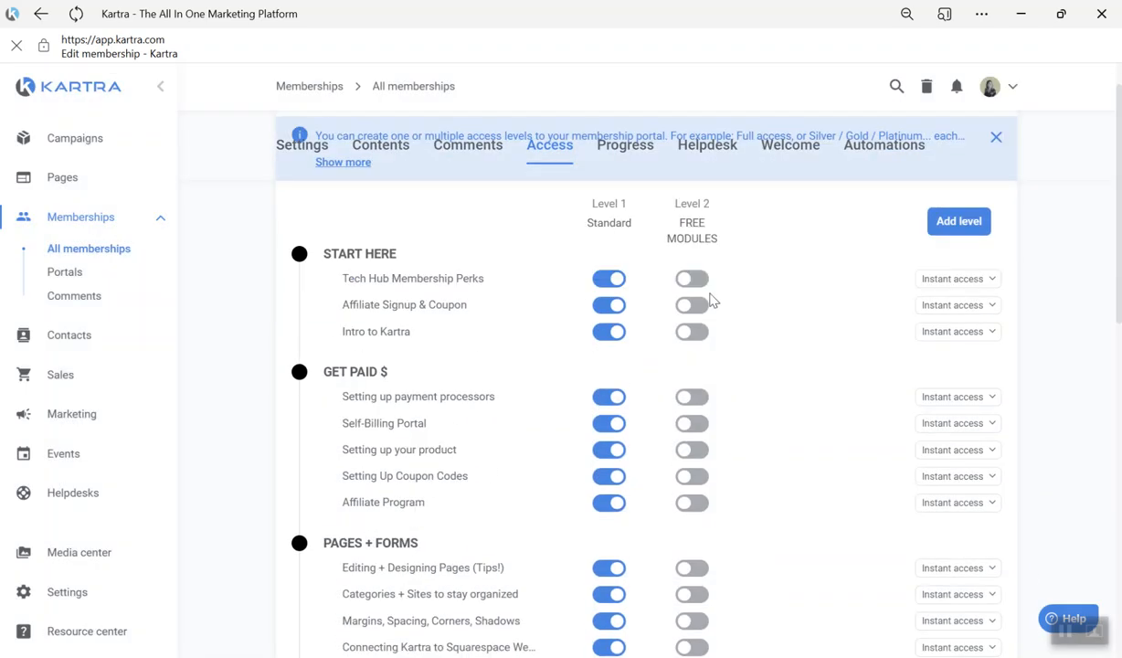
pyautogui.scroll(-3, 700, 384)
pyautogui.scroll(-3, 694, 400)
pyautogui.scroll(8, 719, 386)
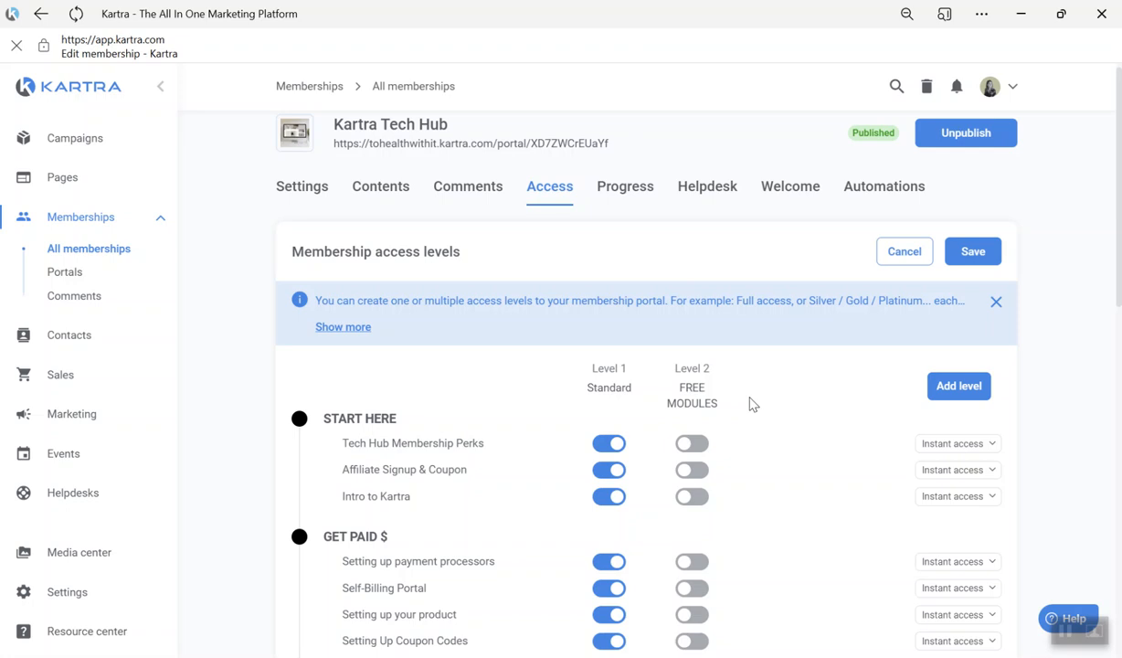
pyautogui.scroll(-1, 742, 484)
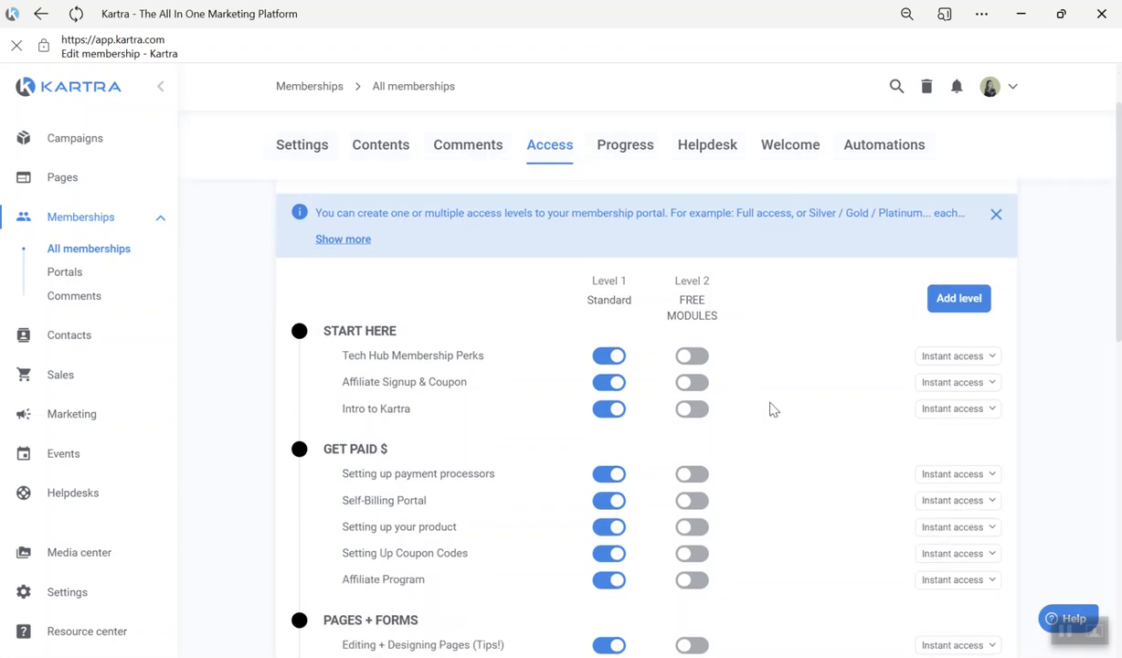
pyautogui.scroll(-1, 745, 391)
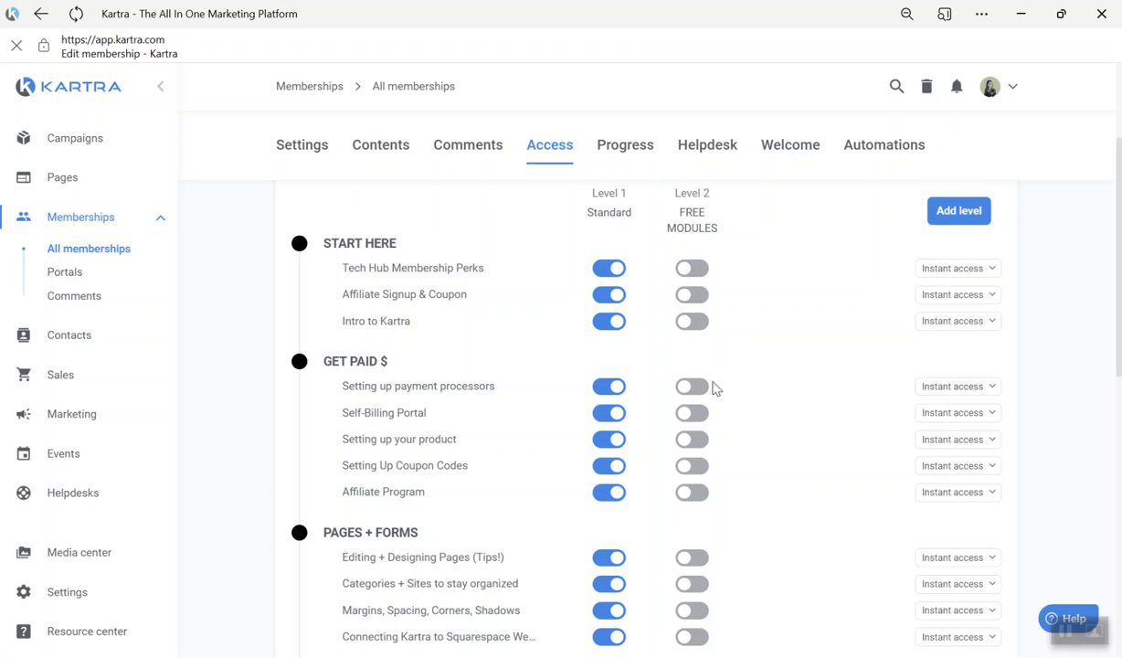
pyautogui.click(705, 387)
pyautogui.click(704, 413)
pyautogui.click(701, 438)
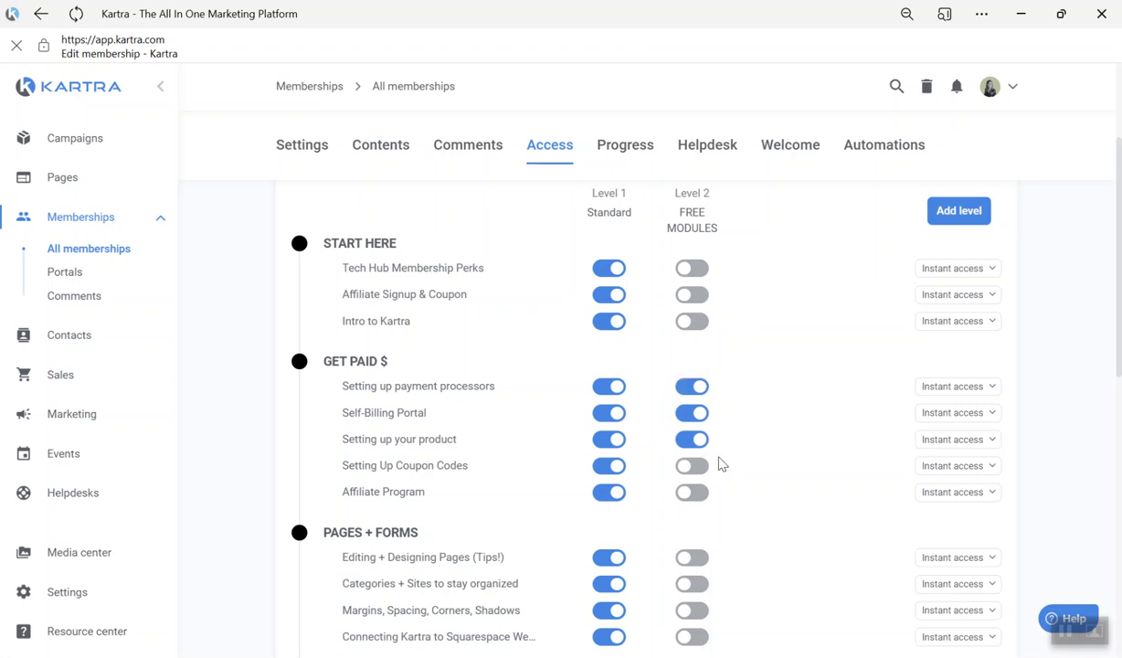
pyautogui.scroll(3, 769, 420)
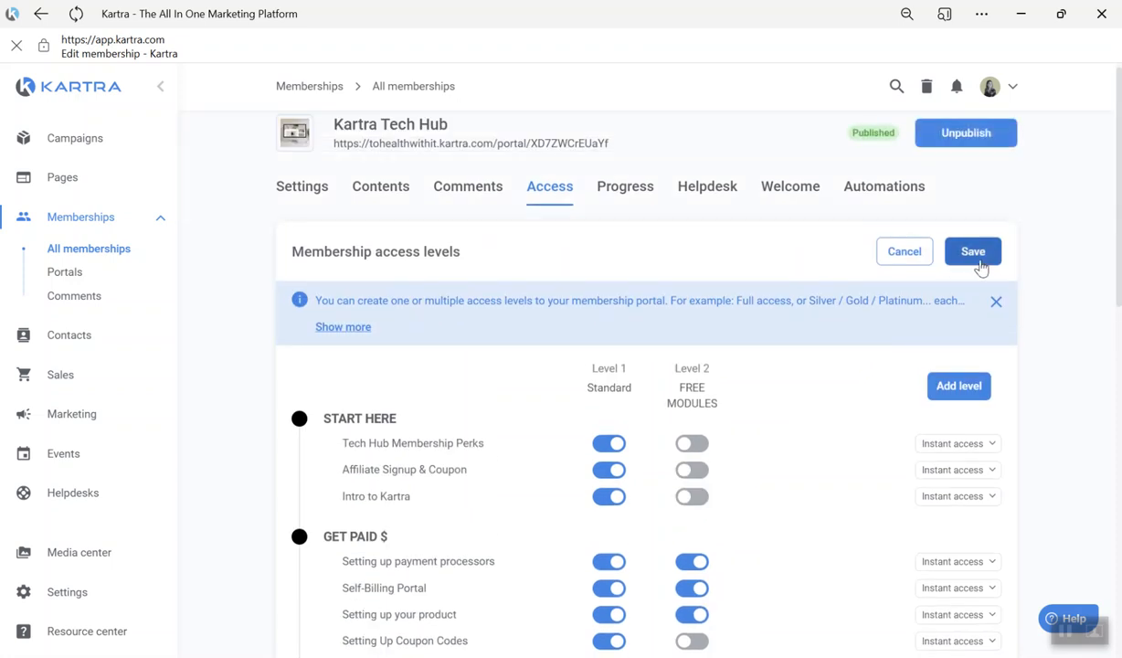
pyautogui.click(974, 256)
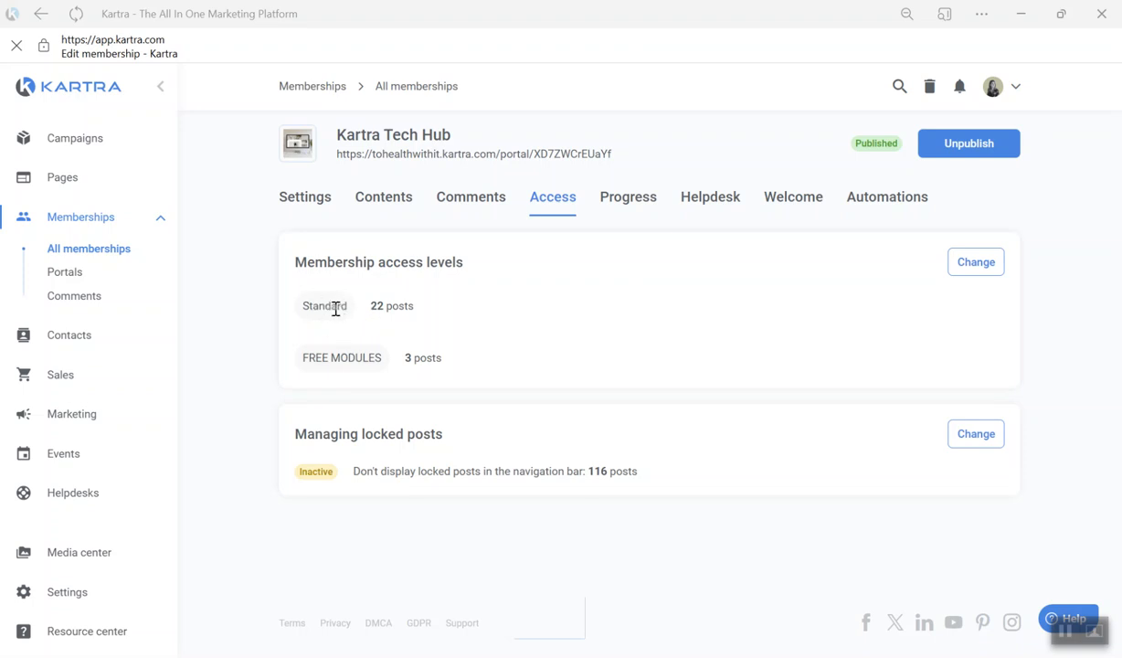
# - Start a membership automation with the condition that a contact is granted access to Kartra Tech Hub at the Standard level
pyautogui.click(881, 200)
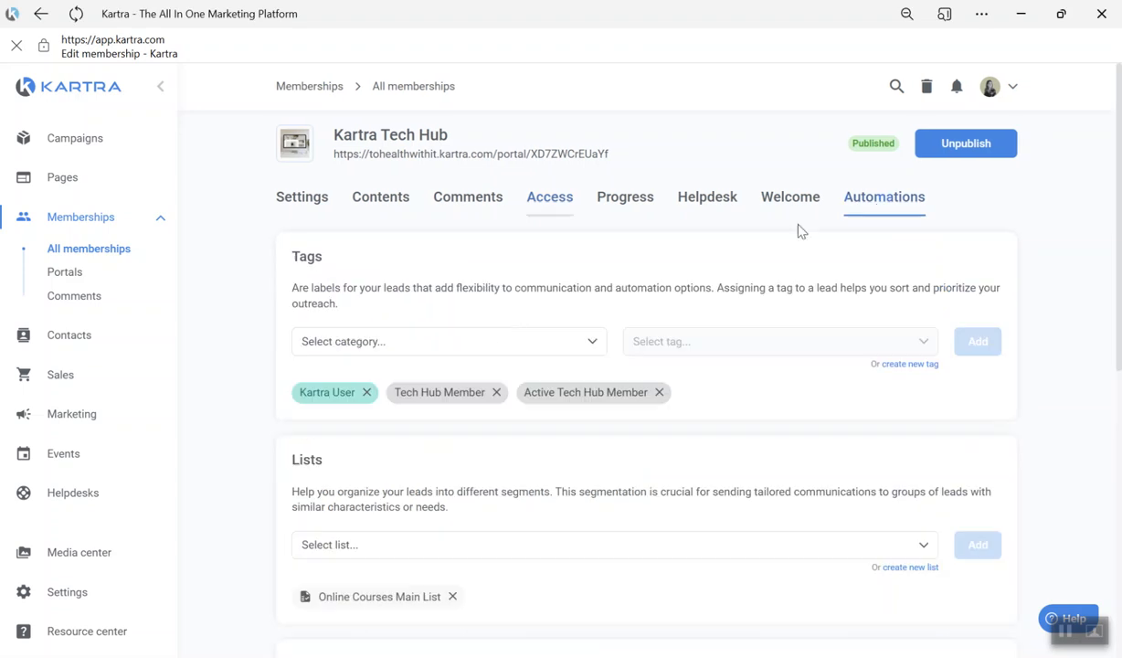
pyautogui.scroll(-6, 546, 352)
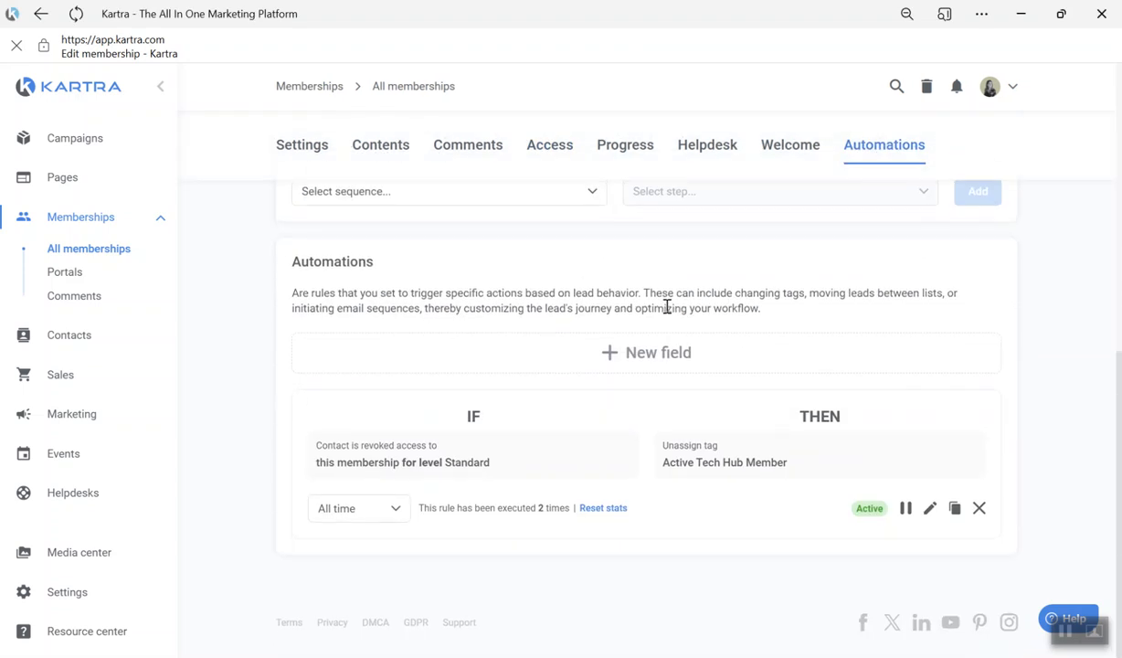
pyautogui.click(665, 358)
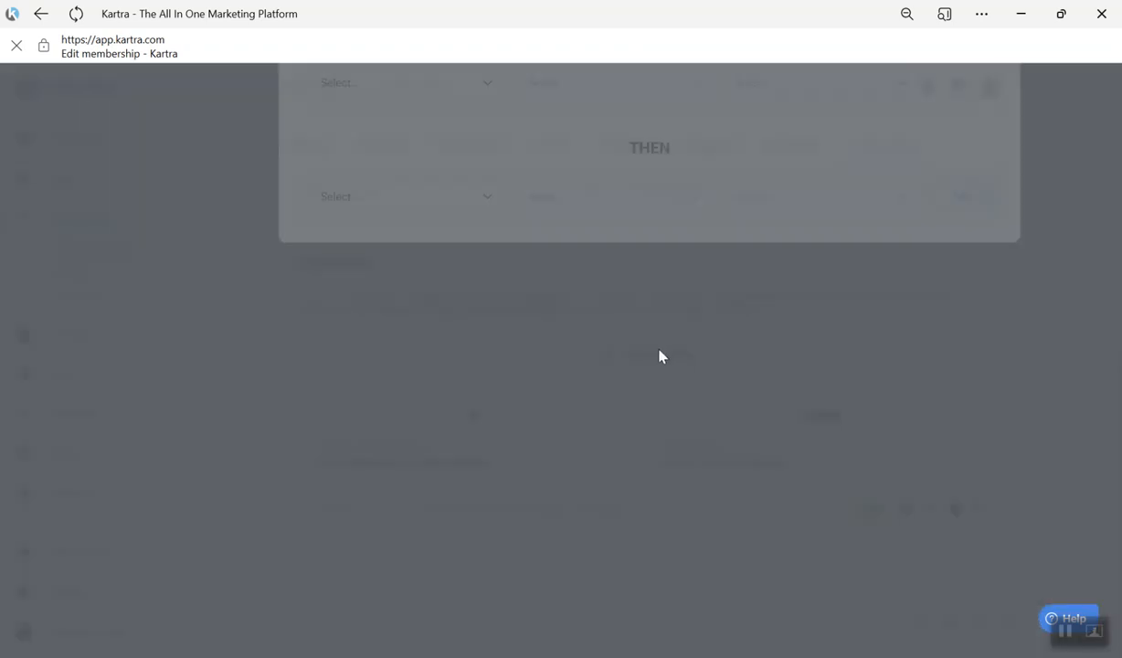
pyautogui.click(356, 239)
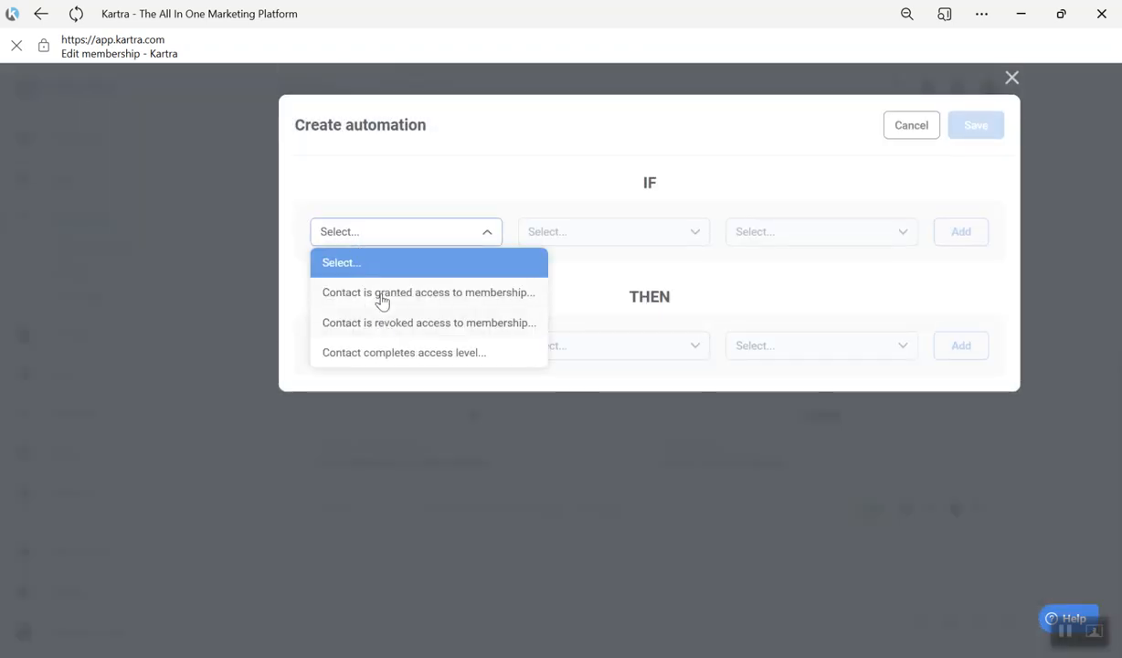
pyautogui.click(448, 294)
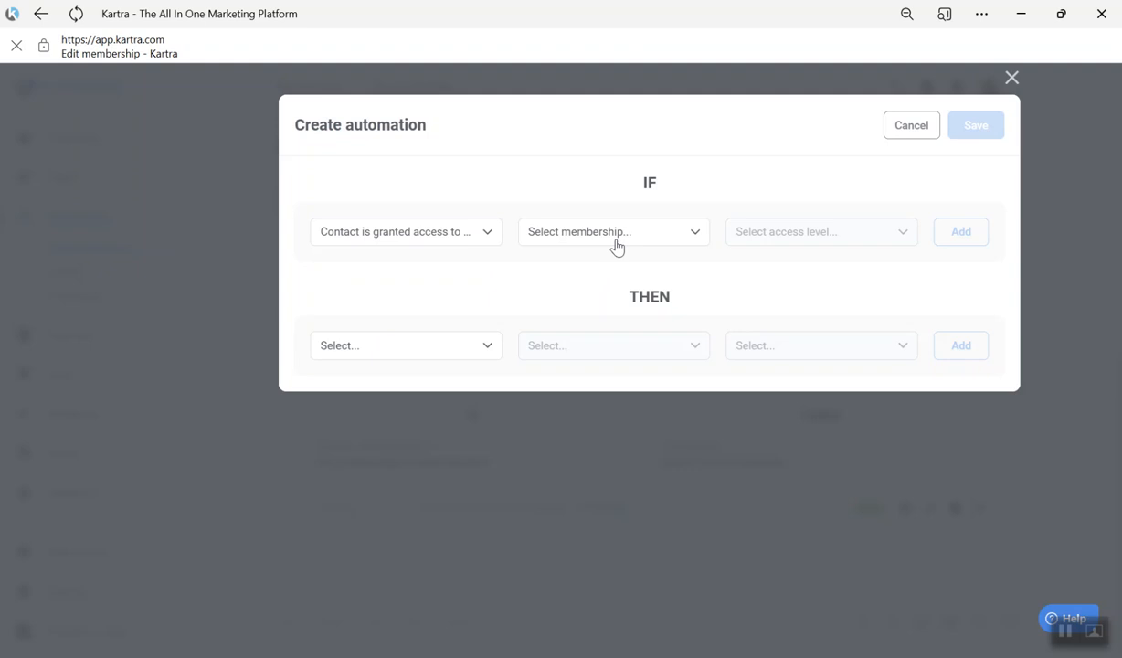
pyautogui.click(614, 237)
pyautogui.click(611, 298)
pyautogui.click(777, 236)
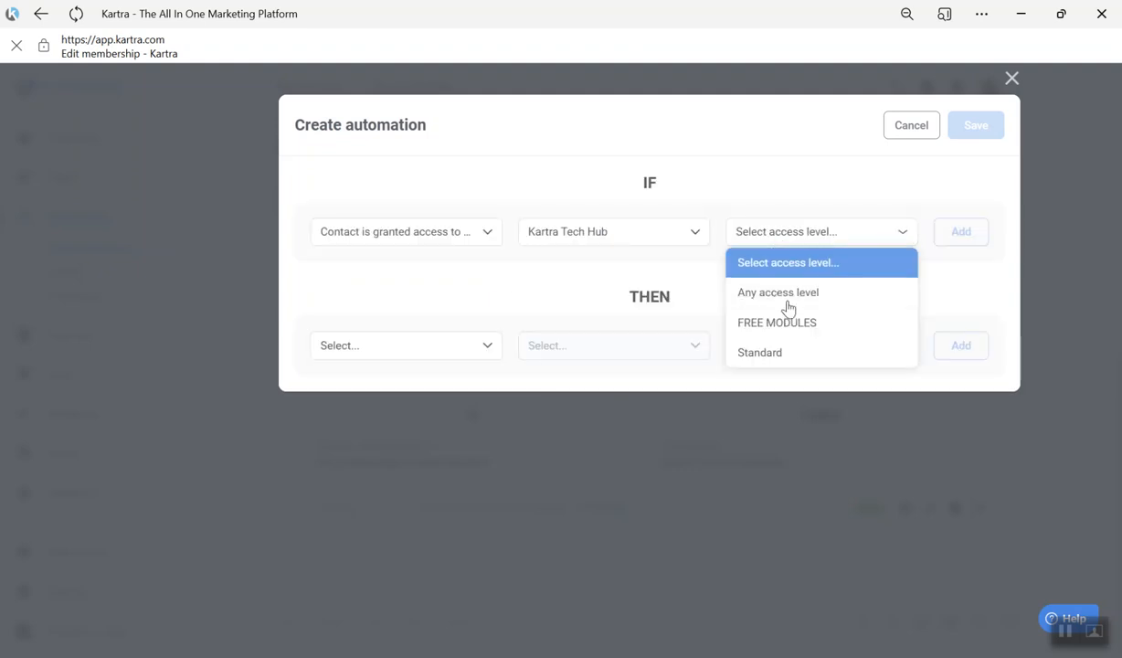
pyautogui.click(776, 354)
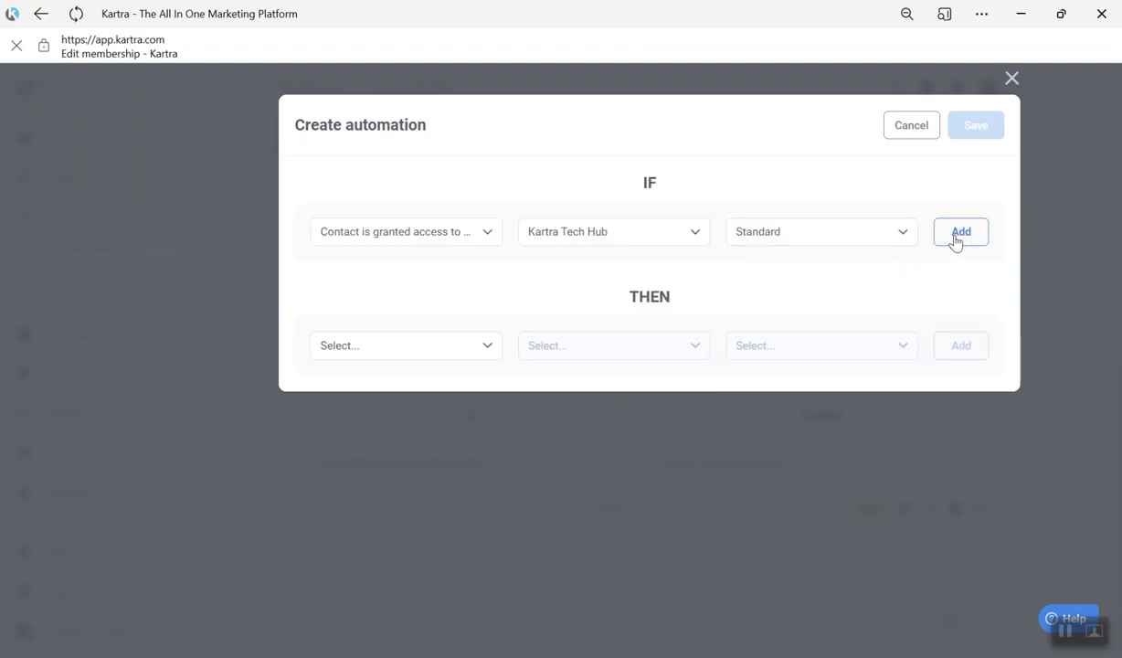
pyautogui.click(954, 242)
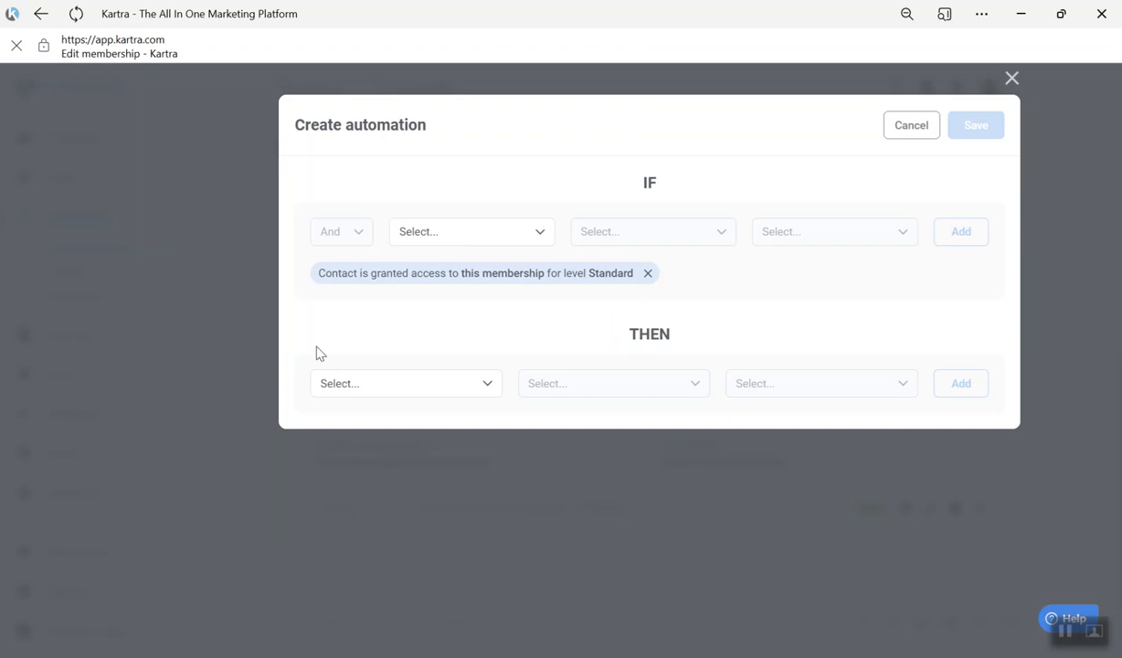
# - Make the automation revoke access to Kartra Tech Hub for the FREE MODULES level, and save it
pyautogui.click(356, 388)
pyautogui.scroll(-2, 374, 520)
pyautogui.scroll(-2, 379, 537)
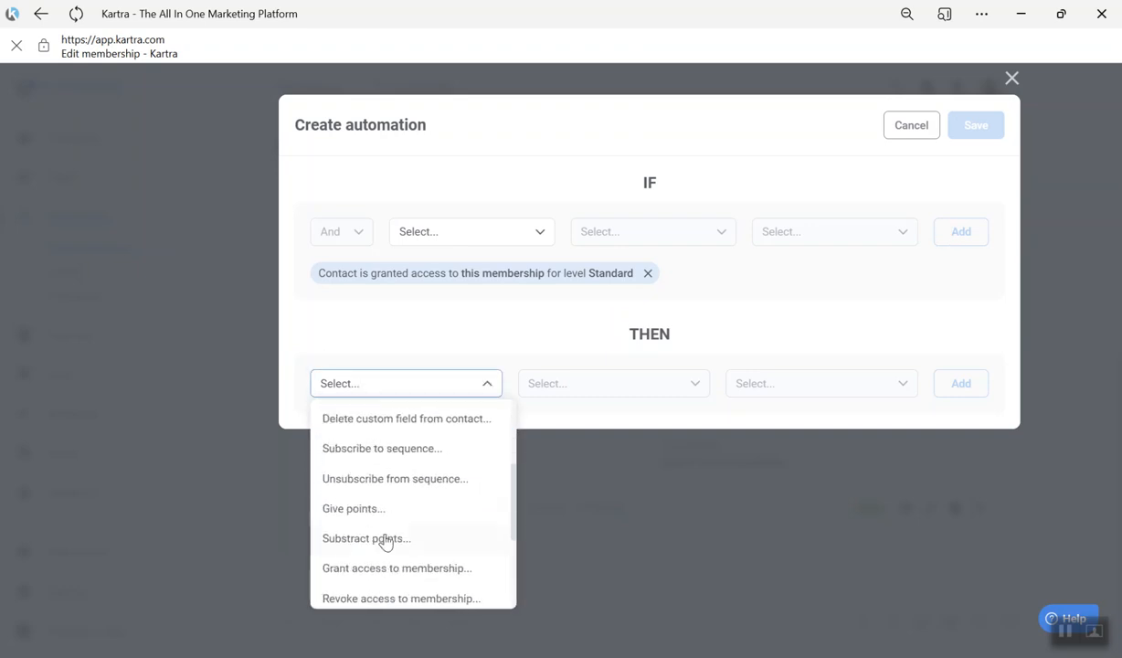
pyautogui.scroll(-2, 401, 501)
pyautogui.click(398, 516)
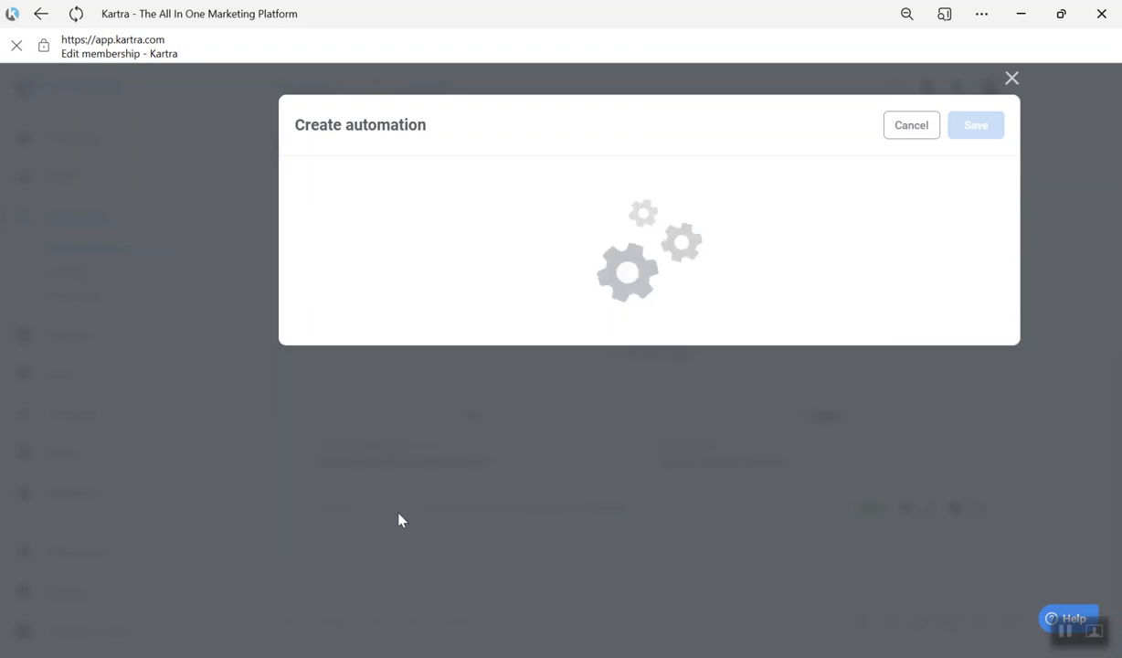
pyautogui.click(633, 398)
pyautogui.click(585, 473)
pyautogui.click(786, 381)
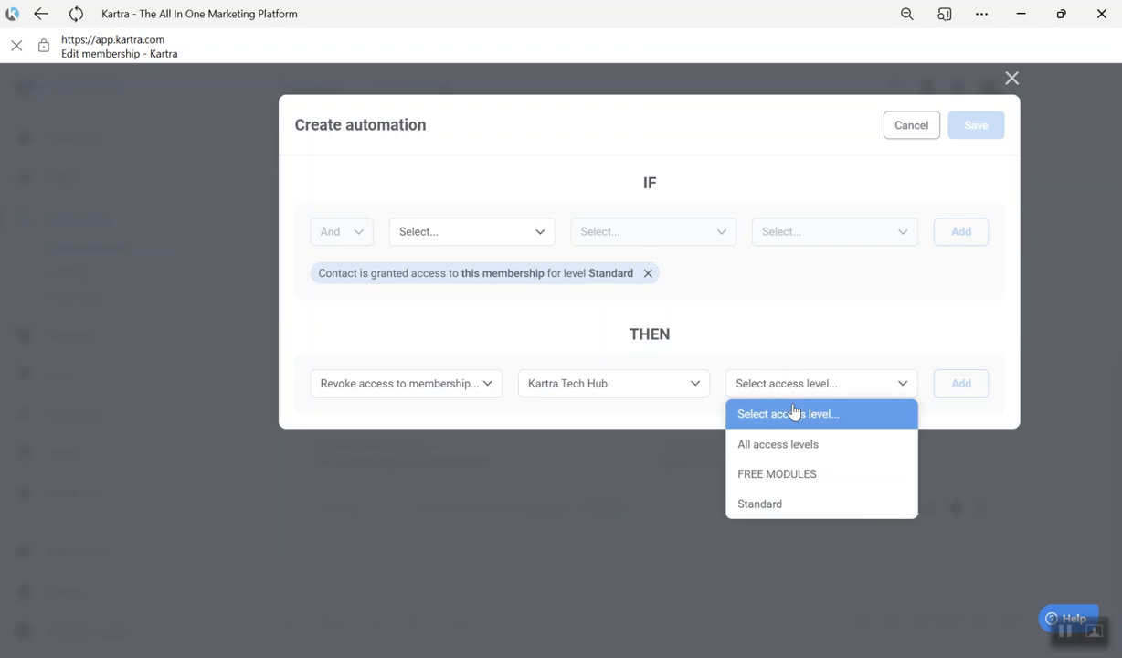
pyautogui.click(824, 473)
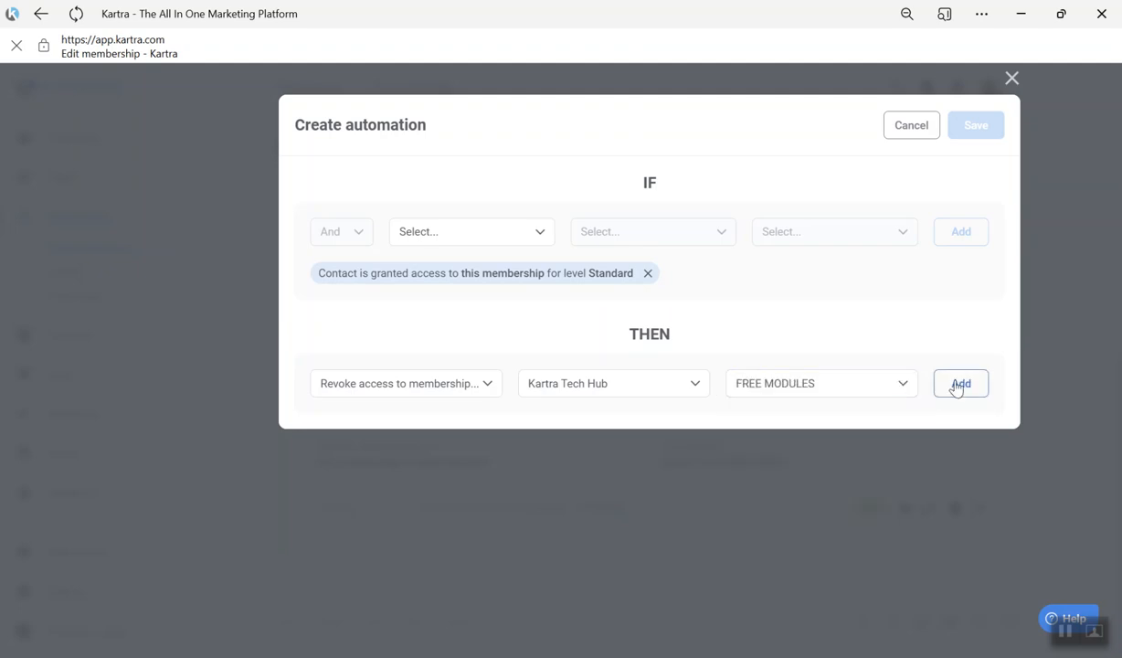
pyautogui.click(955, 385)
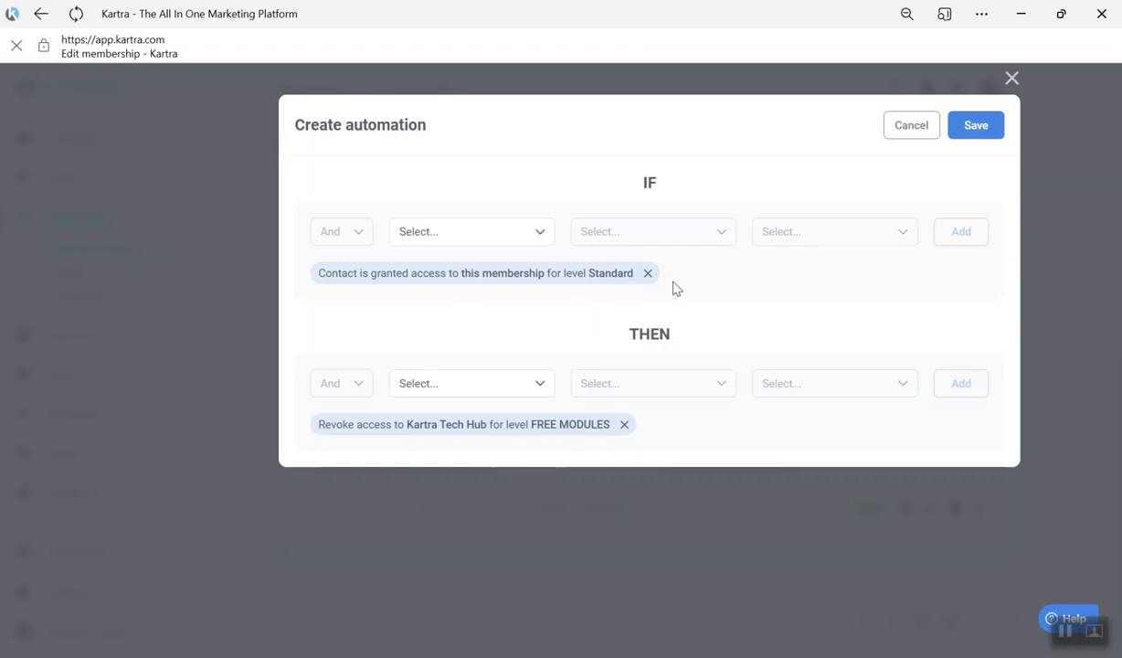
pyautogui.click(975, 128)
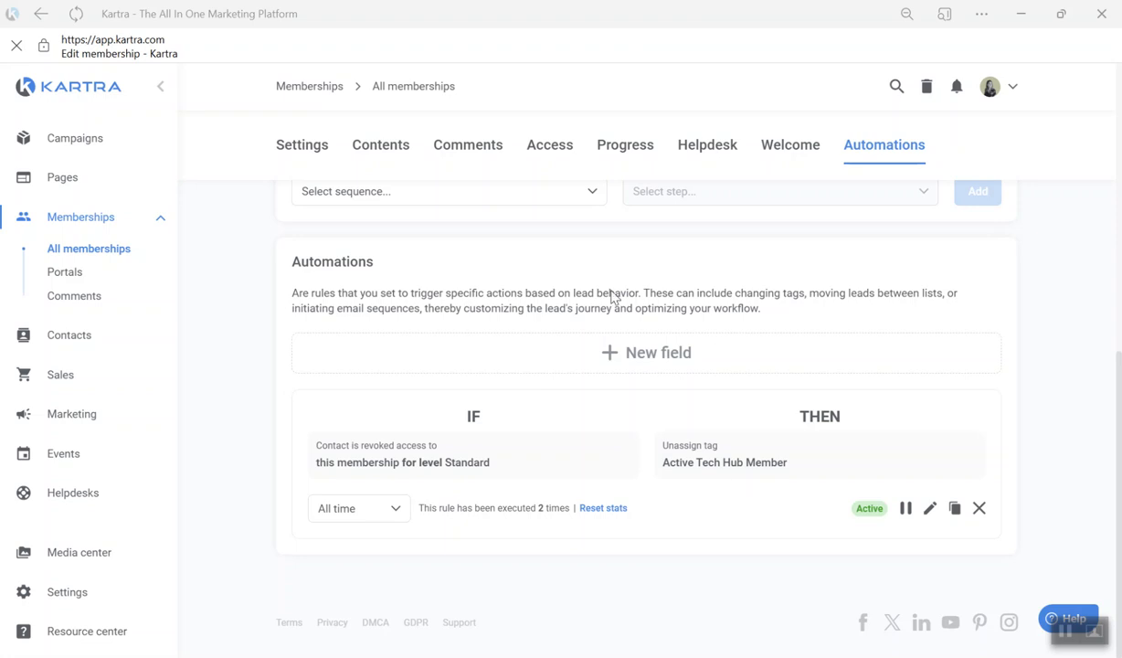
# - Return to the access level overview of the Kartra Tech Hub membership
pyautogui.scroll(1, 690, 375)
pyautogui.scroll(3, 686, 353)
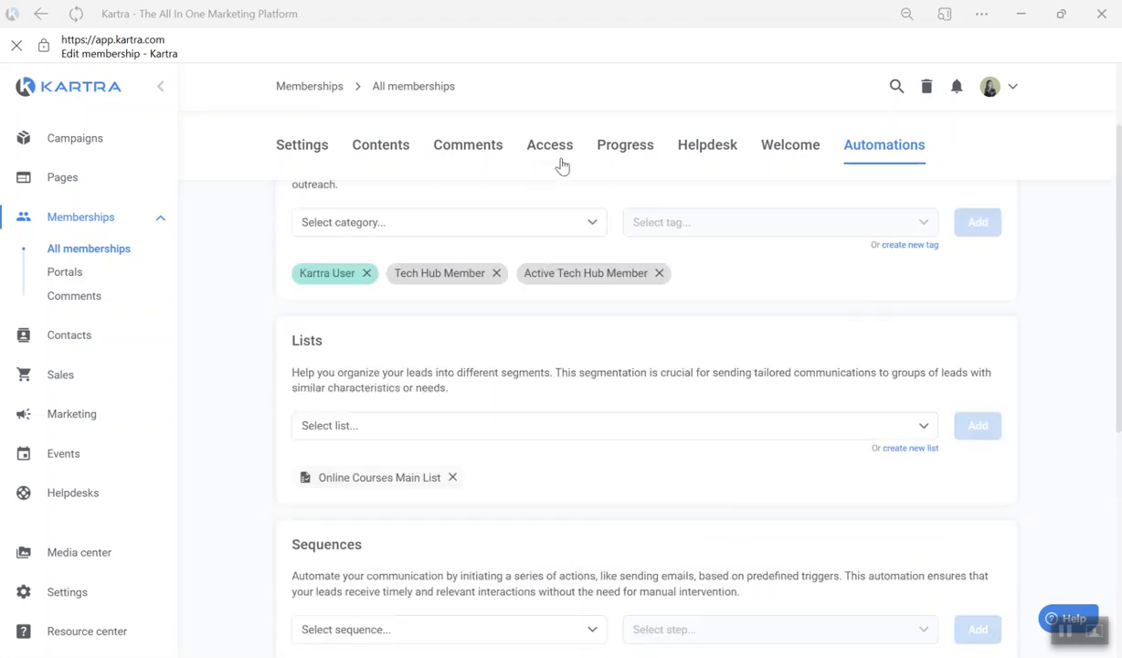
pyautogui.click(552, 152)
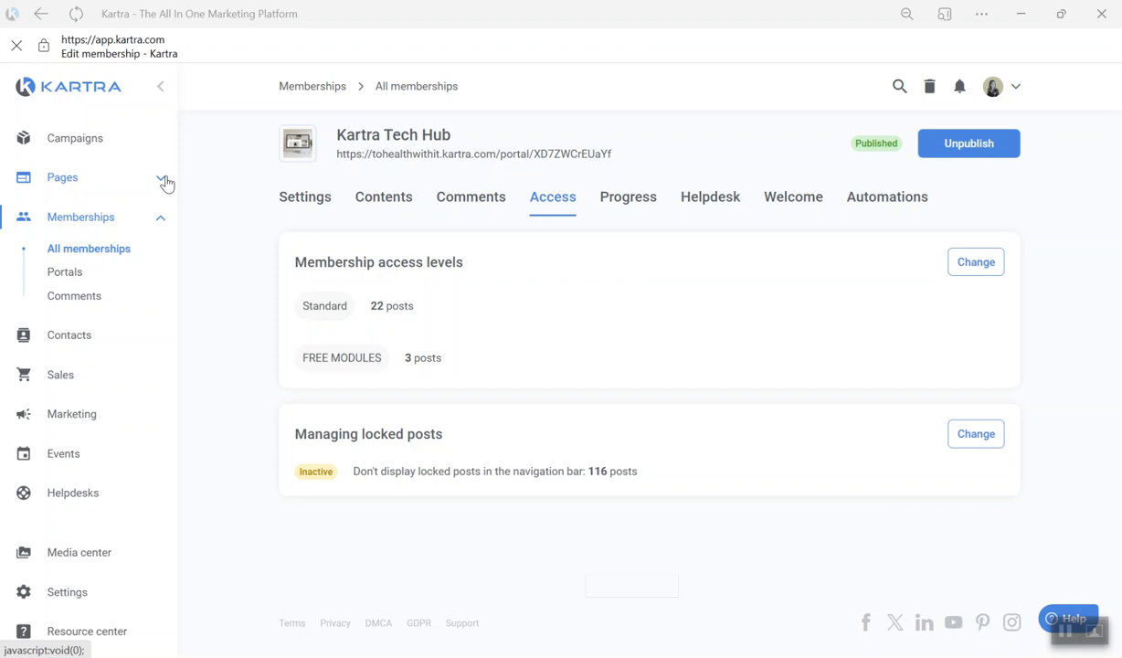
# - Search all pages for "free module" and open the Lacy - Free Modules Preview page in the page builder
pyautogui.click(163, 180)
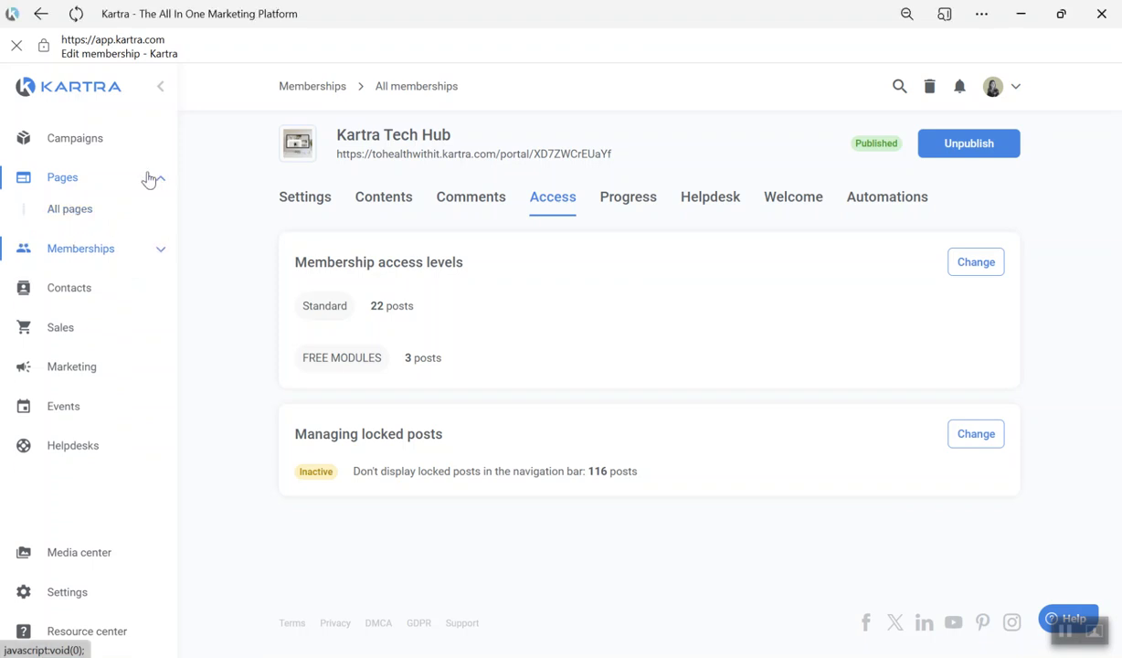
pyautogui.click(75, 210)
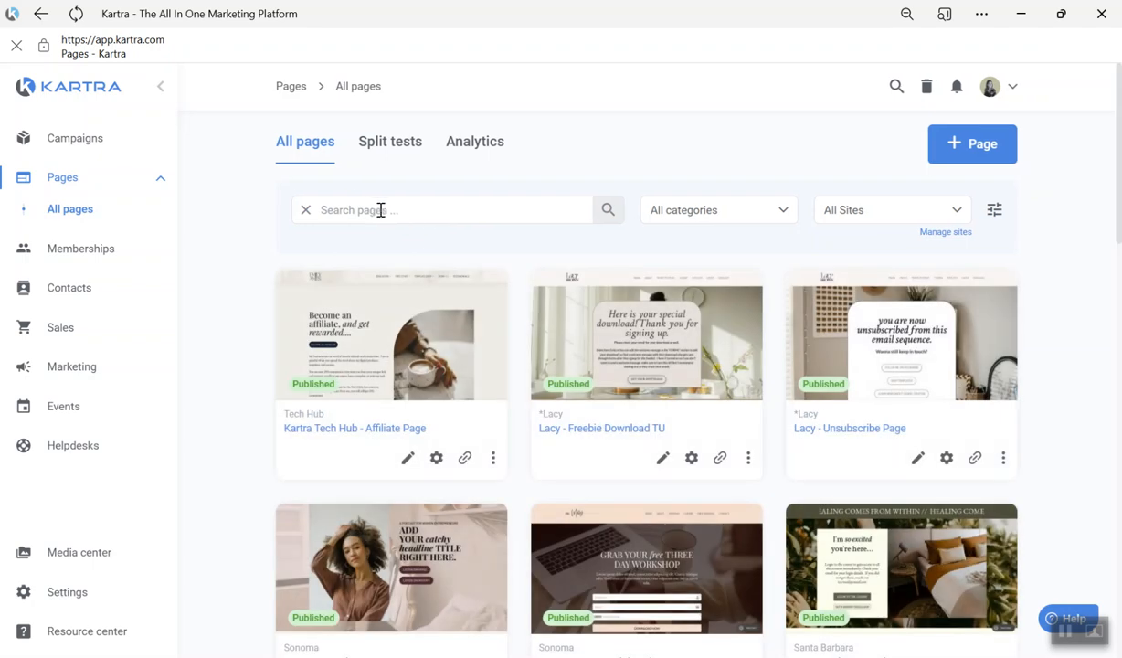
pyautogui.write('free module')
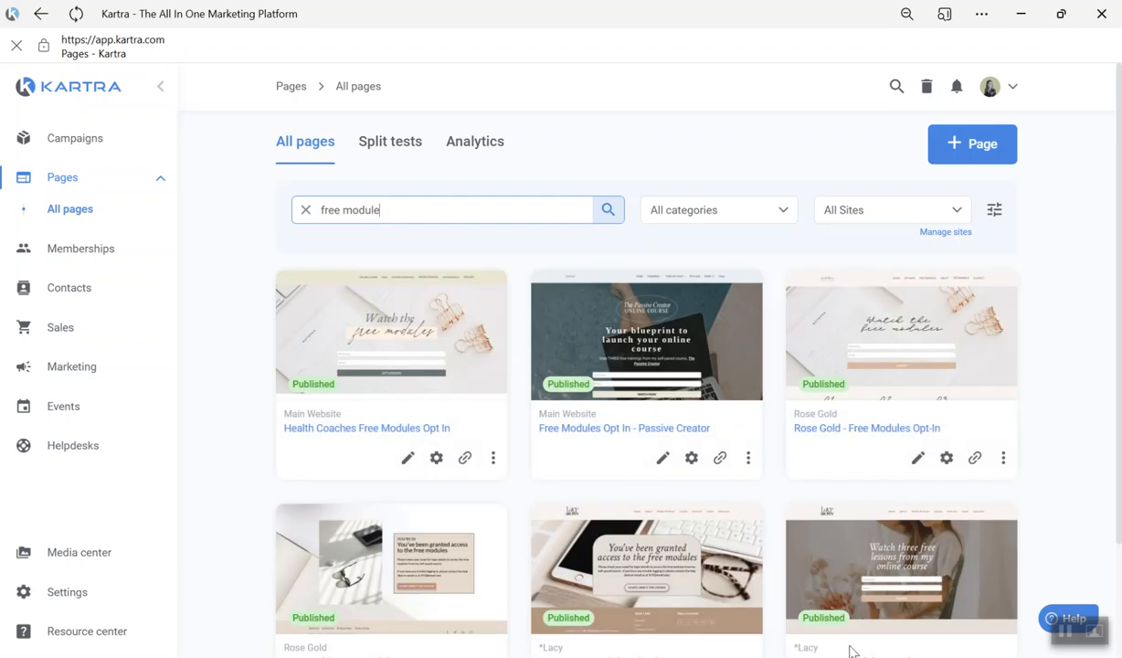
pyautogui.moveTo(917, 638)
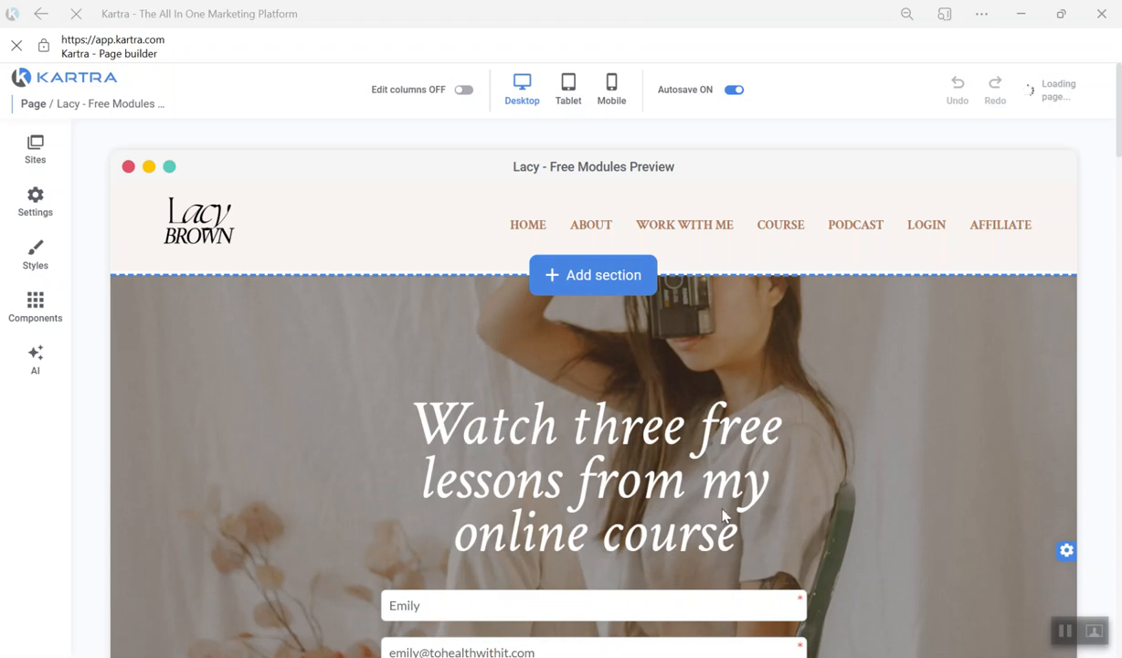
# - Review the free modules preview page from its opt-in form through the host section to the testimonial
pyautogui.scroll(-2, 959, 440)
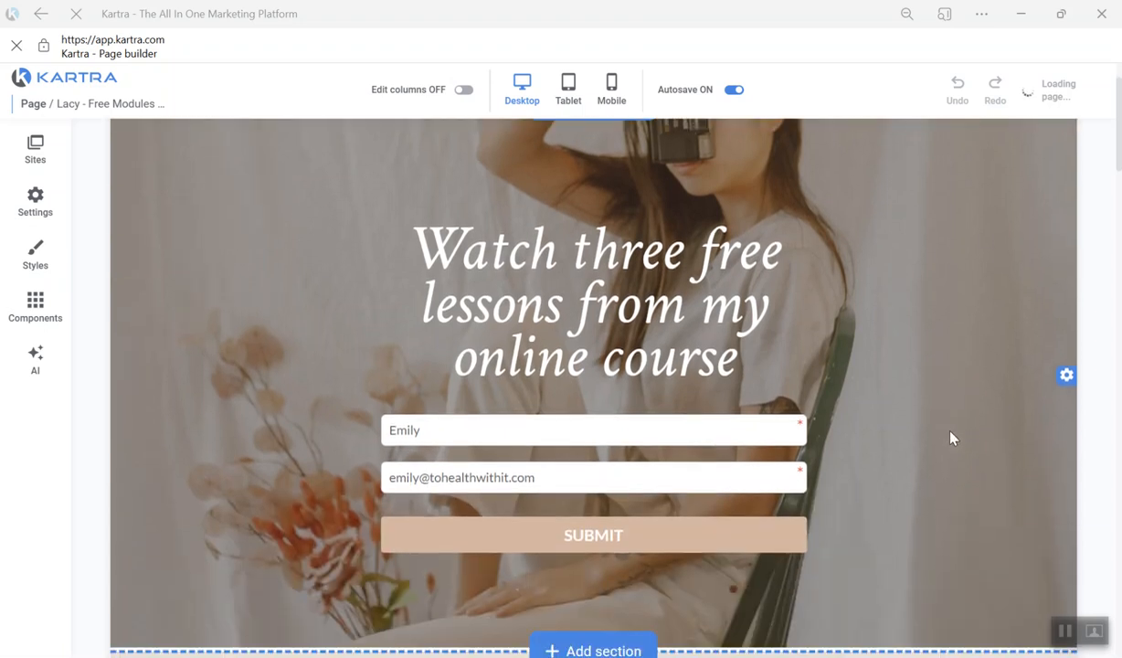
pyautogui.scroll(2, 951, 439)
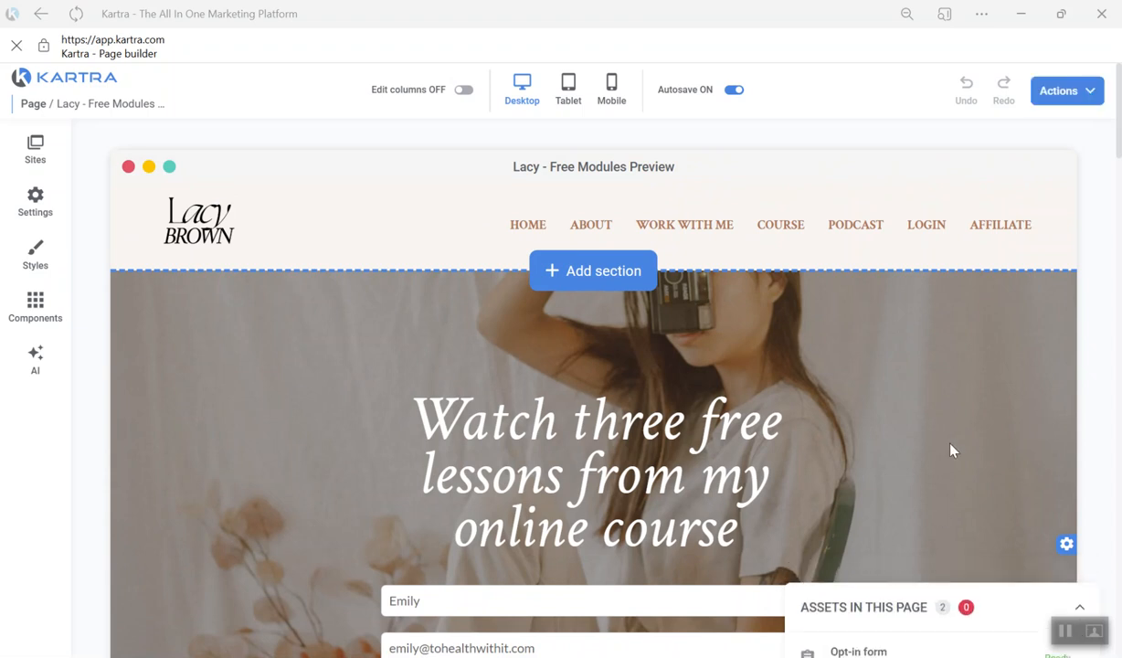
pyautogui.scroll(-6, 877, 415)
pyautogui.scroll(6, 749, 415)
pyautogui.scroll(-7, 612, 346)
pyautogui.scroll(-2, 640, 320)
pyautogui.scroll(-8, 419, 290)
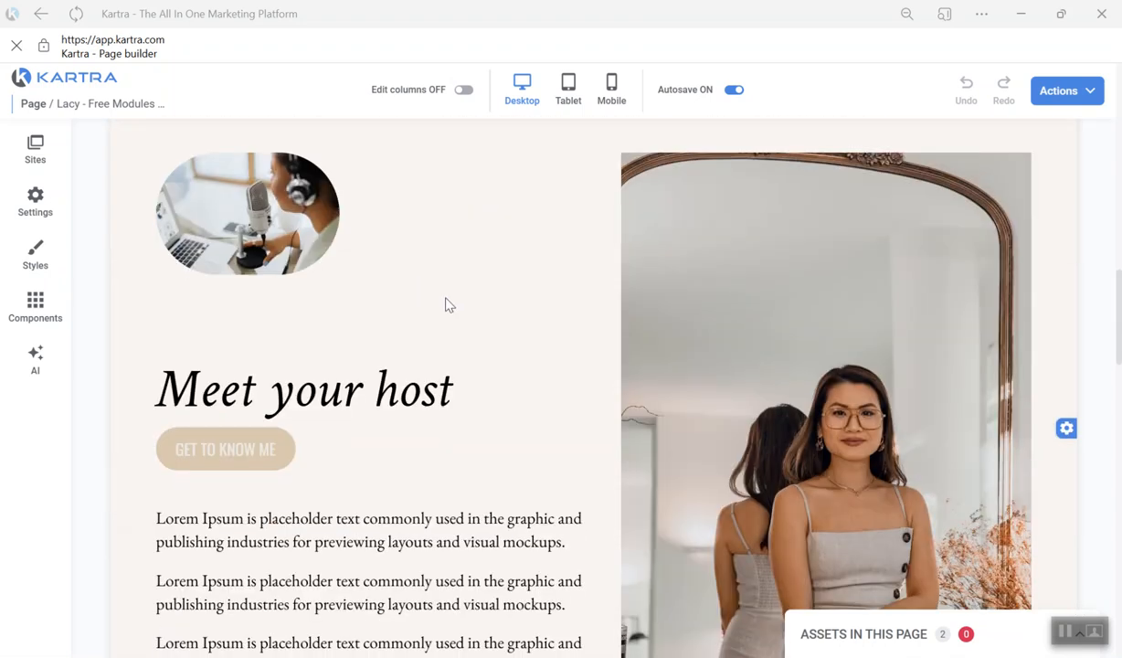
pyautogui.scroll(3, 500, 275)
pyautogui.scroll(3, 736, 367)
pyautogui.scroll(-5, 721, 338)
pyautogui.scroll(-8, 694, 320)
pyautogui.scroll(1, 656, 292)
pyautogui.scroll(-2, 648, 311)
pyautogui.scroll(-2, 646, 324)
pyautogui.scroll(5, 694, 333)
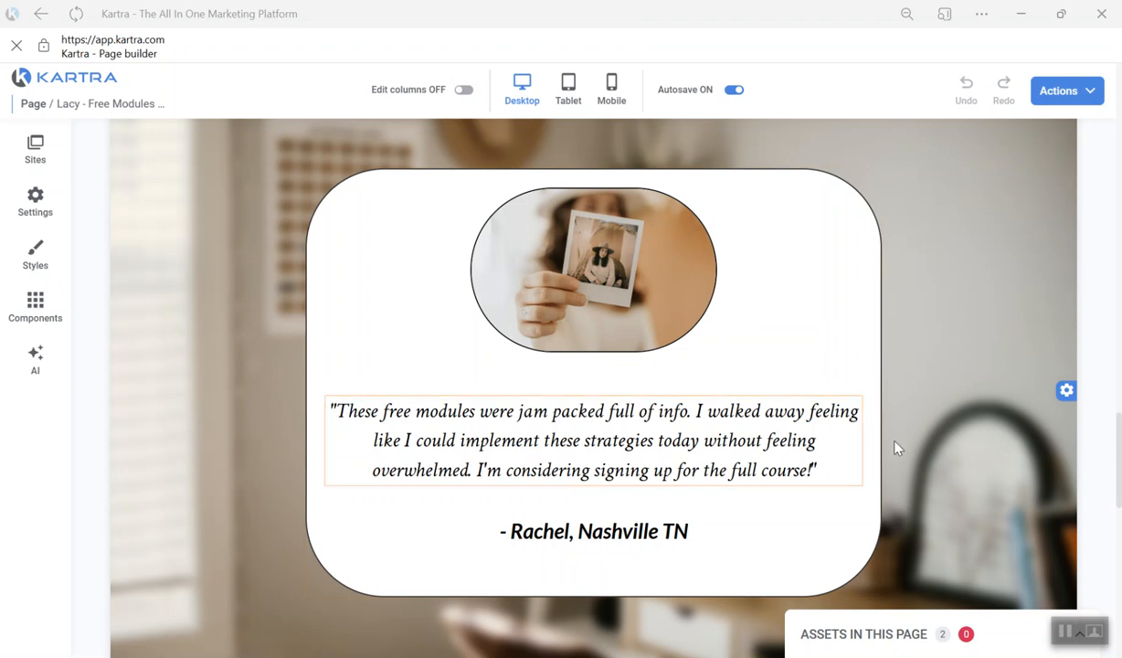
# - Review the section below the testimonial, and recheck the page's headline, opt-in form, lesson overview and host section
pyautogui.scroll(-8, 856, 422)
pyautogui.scroll(-2, 914, 311)
pyautogui.scroll(2, 901, 295)
pyautogui.scroll(-2, 940, 248)
pyautogui.scroll(15, 940, 248)
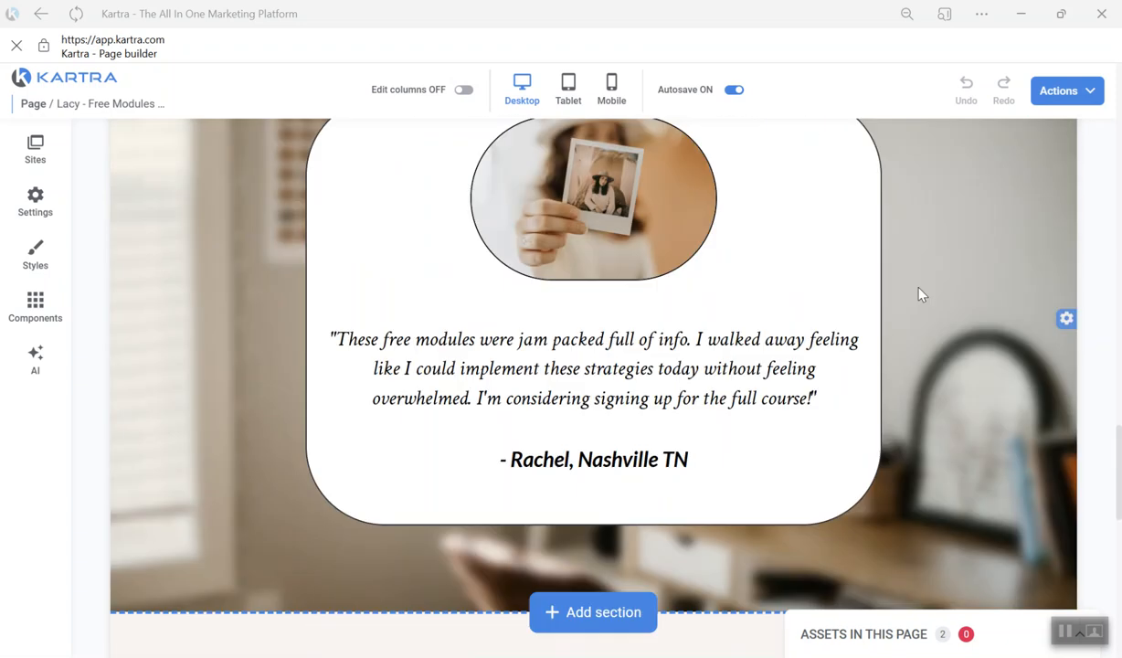
pyautogui.scroll(10, 876, 317)
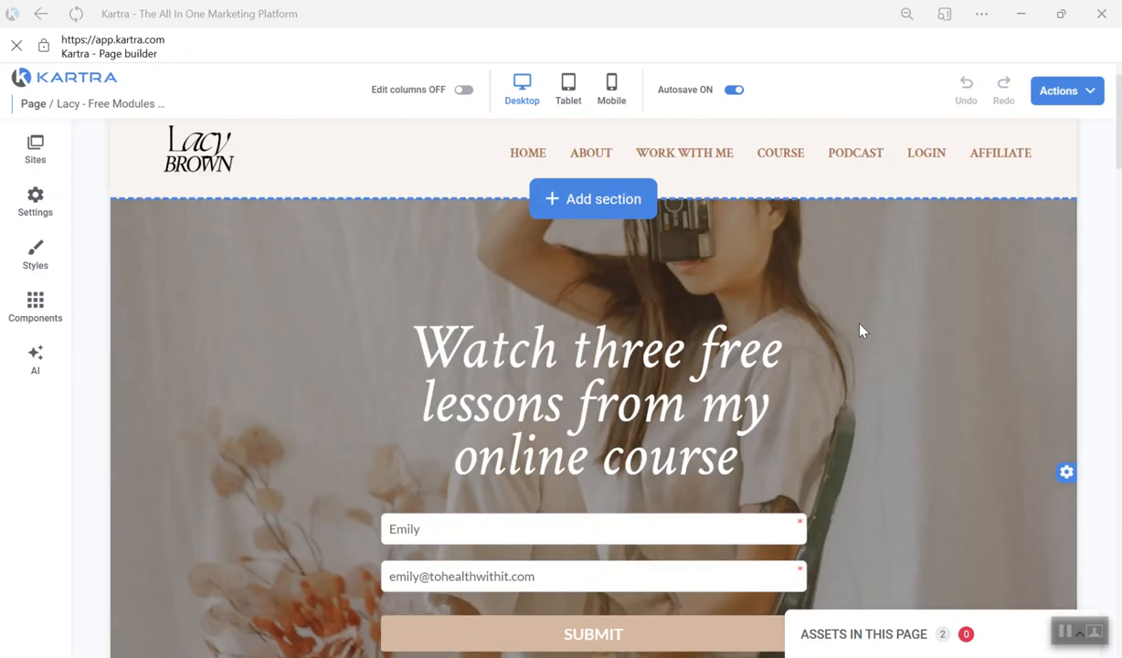
pyautogui.scroll(-12, 827, 315)
pyautogui.scroll(12, 804, 315)
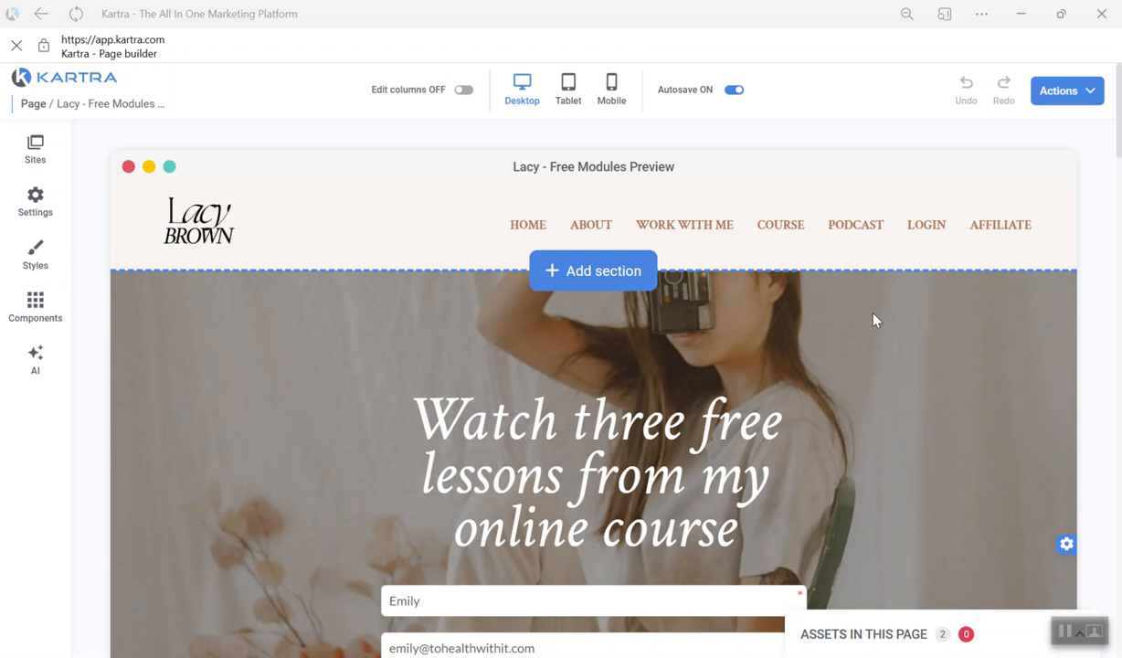
pyautogui.scroll(-6, 1050, 301)
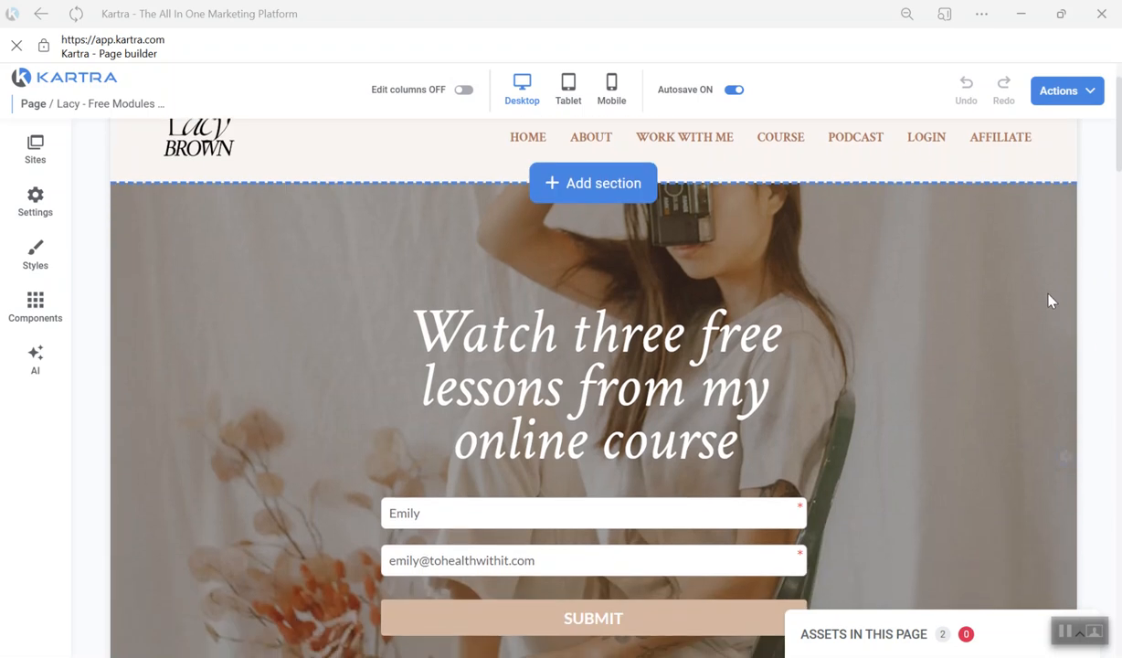
pyautogui.scroll(-10, 968, 323)
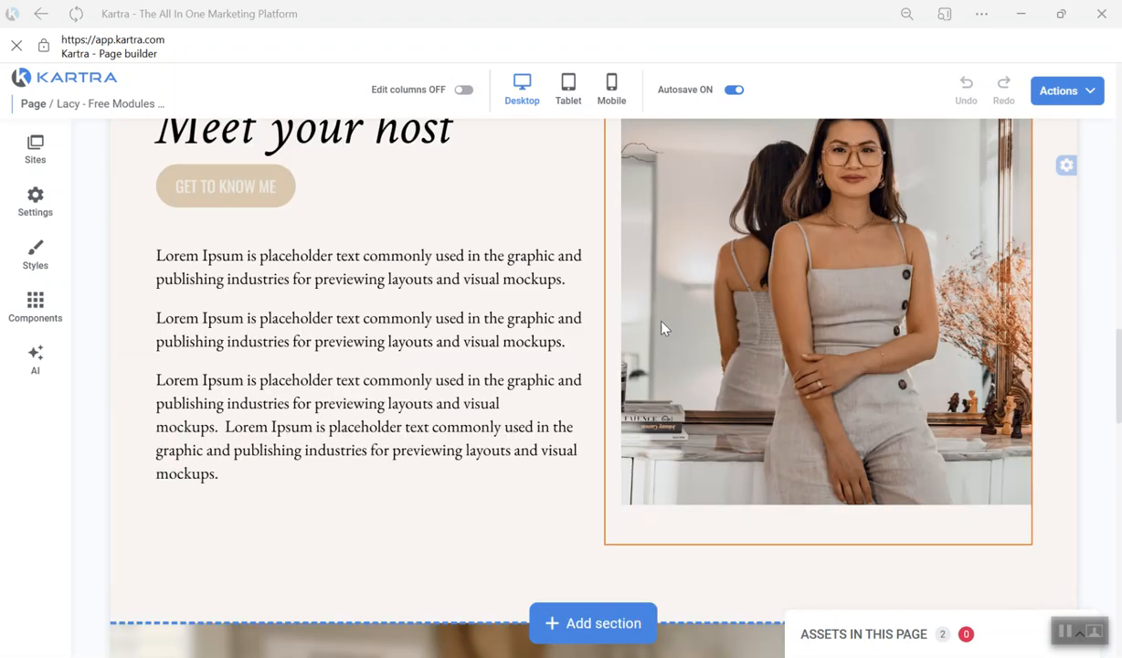
pyautogui.scroll(16, 619, 334)
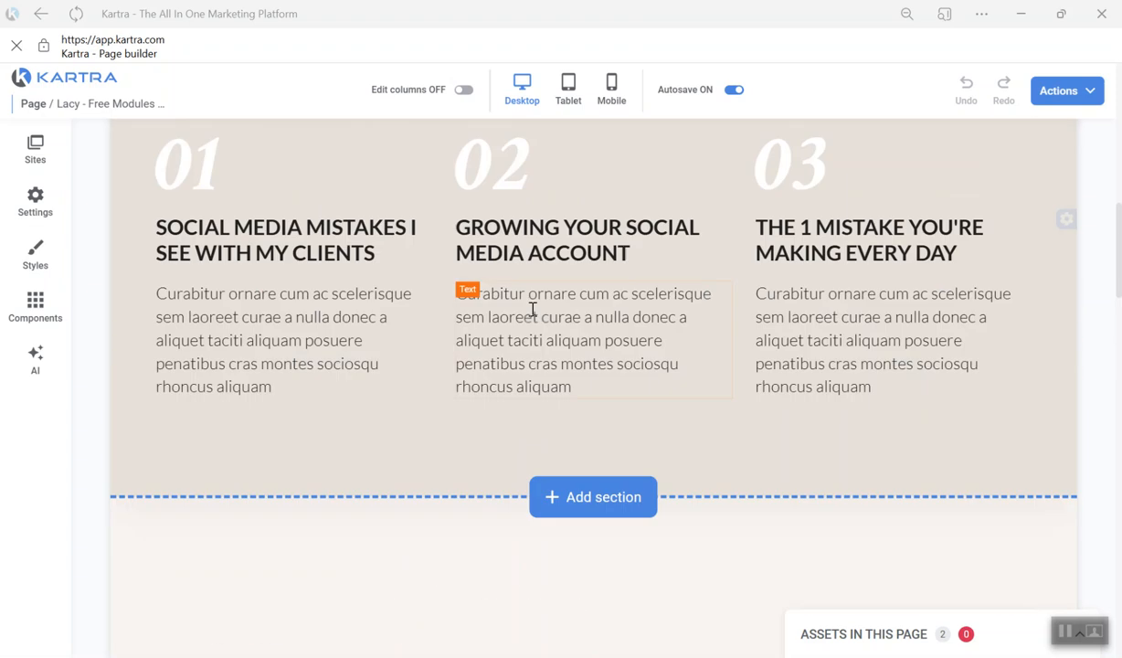
pyautogui.scroll(1, 637, 297)
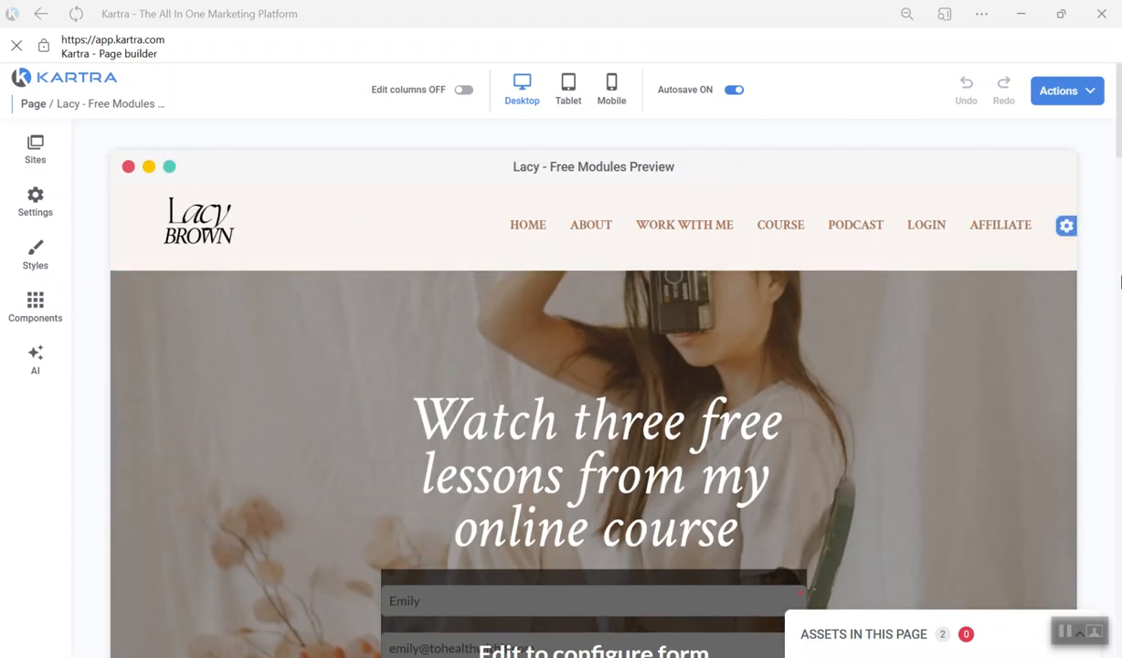
pyautogui.scroll(-2, 906, 376)
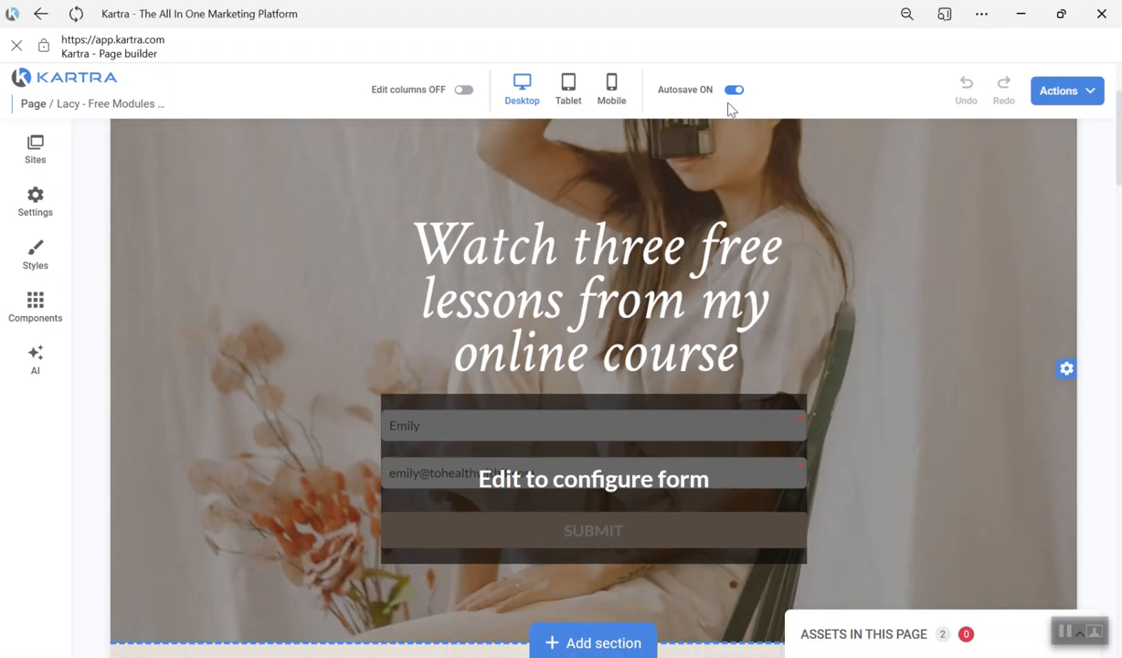
pyautogui.scroll(-2, 985, 251)
pyautogui.scroll(1, 980, 271)
pyautogui.scroll(1, 980, 271)
# - Add the Small Light Fields plain form between the hero headline and the existing opt-in form
pyautogui.click(36, 307)
pyautogui.scroll(-1, 151, 338)
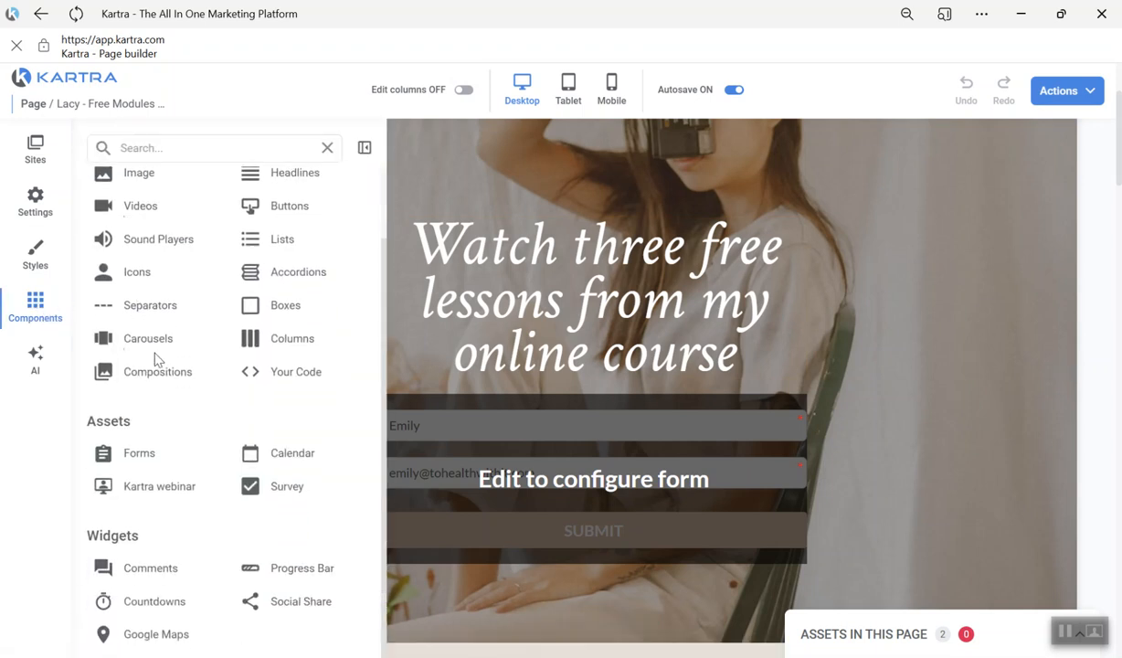
pyautogui.click(140, 454)
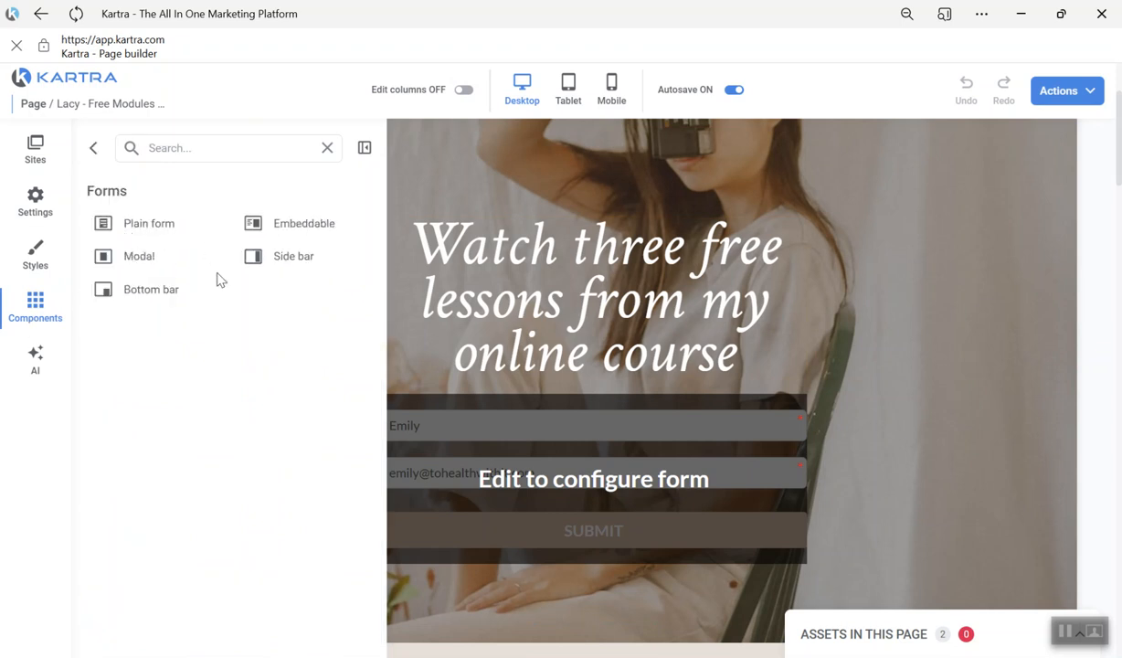
pyautogui.click(137, 236)
pyautogui.moveTo(158, 248); pyautogui.dragTo(539, 427)
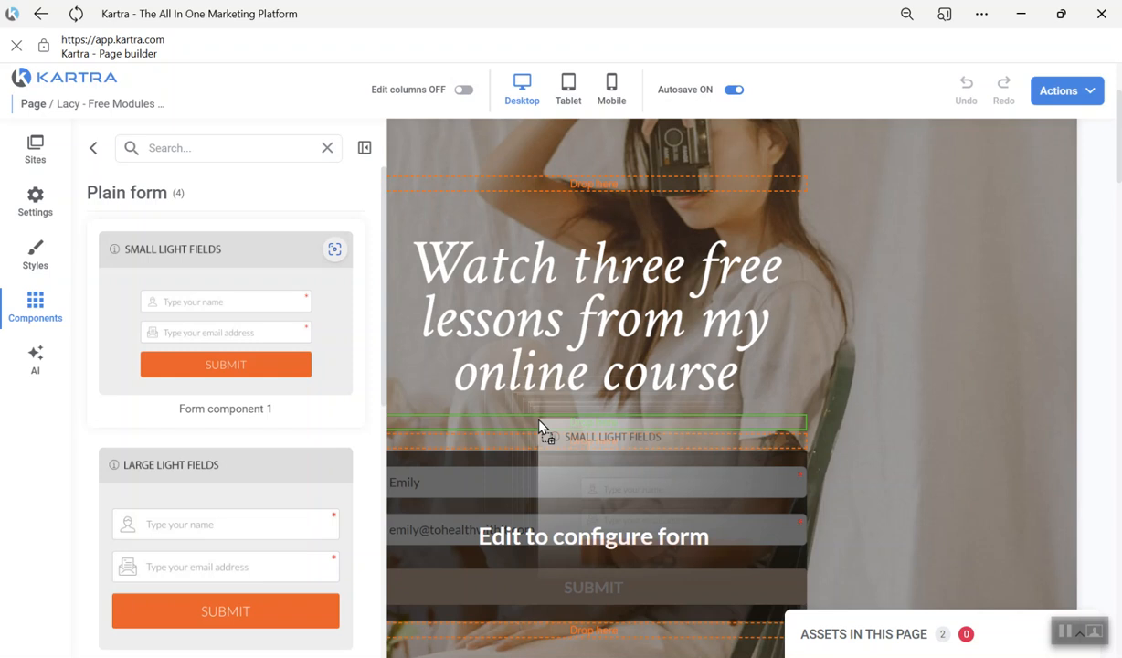
pyautogui.moveTo(539, 426); pyautogui.dragTo(539, 422)
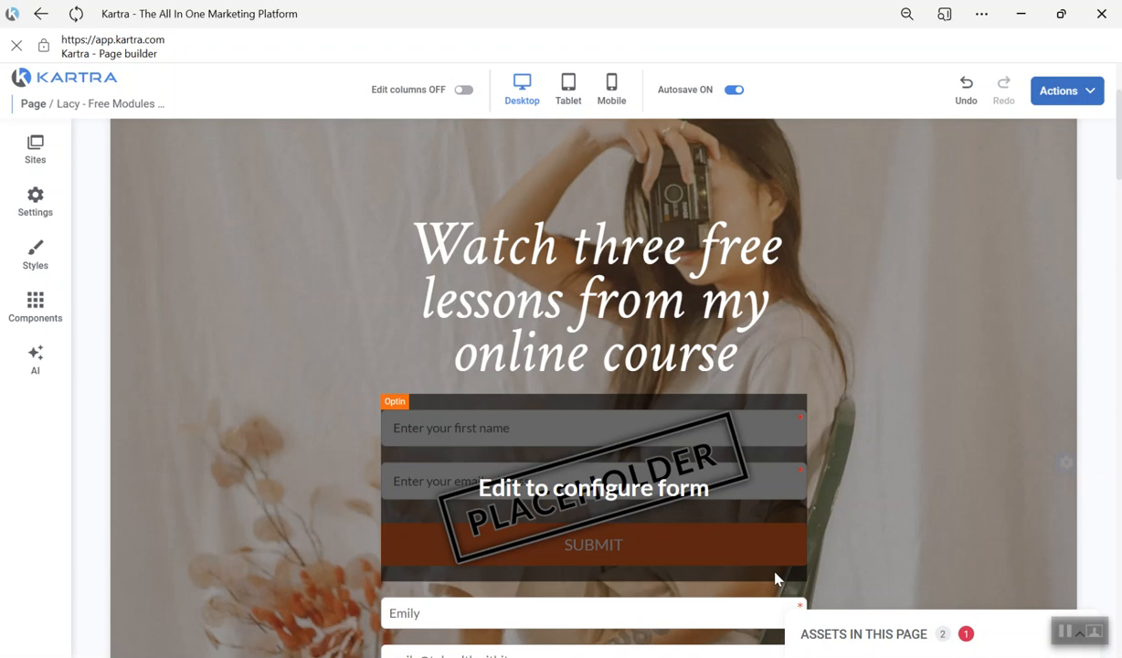
# - Publish the Lacy - Free Modules Preview page live
pyautogui.scroll(-5, 872, 400)
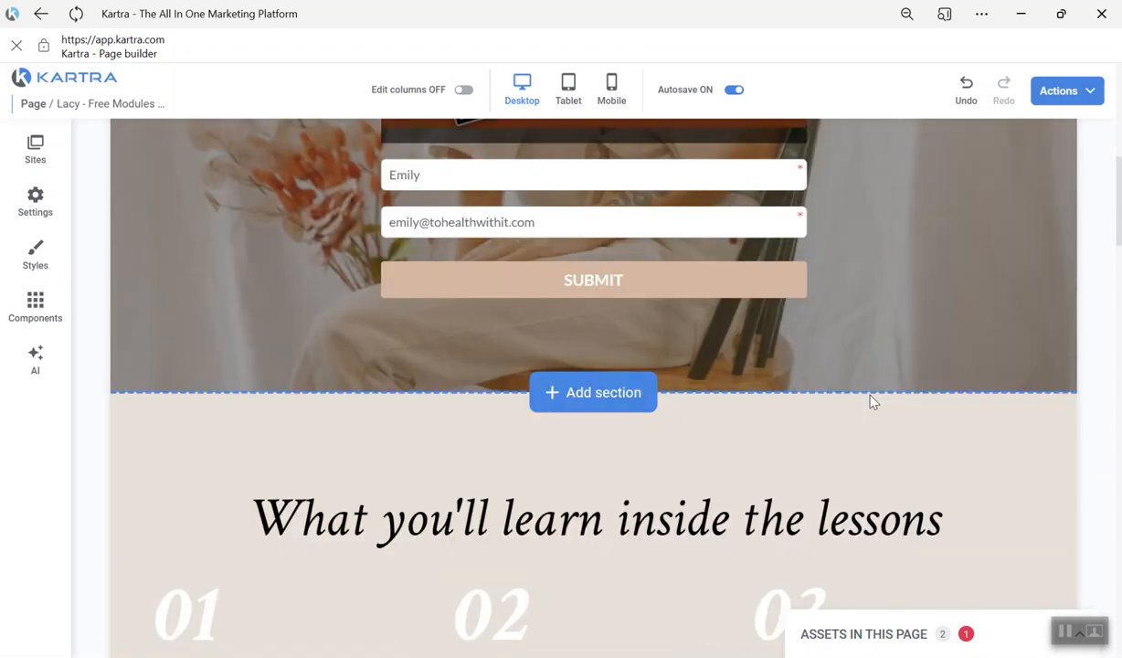
pyautogui.scroll(7, 846, 400)
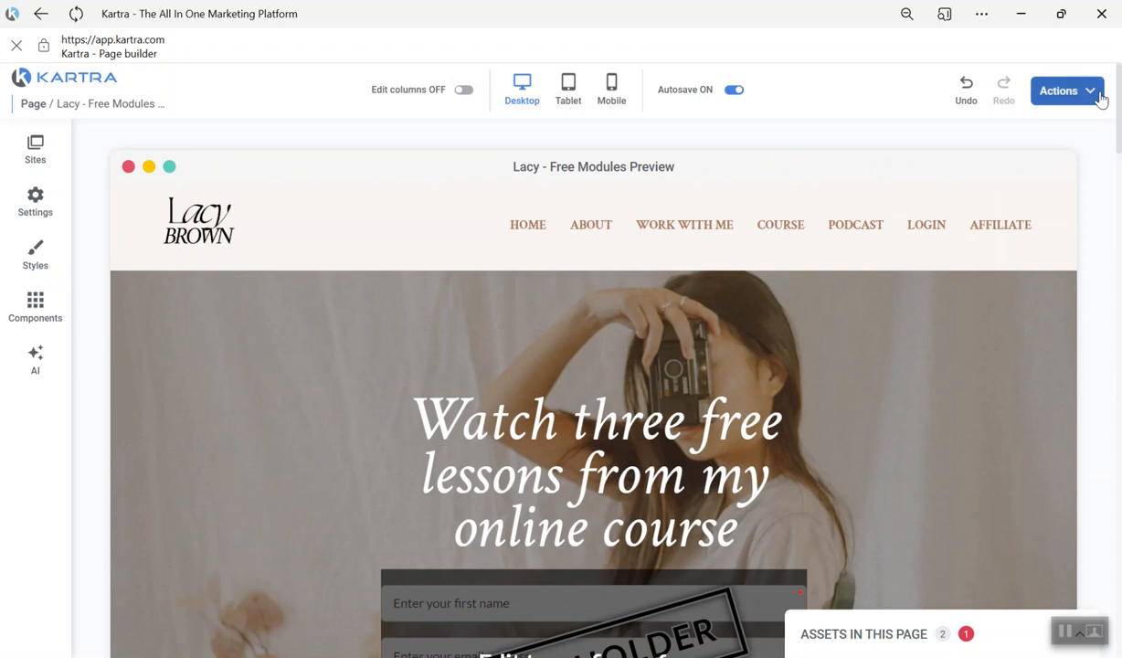
pyautogui.click(1059, 91)
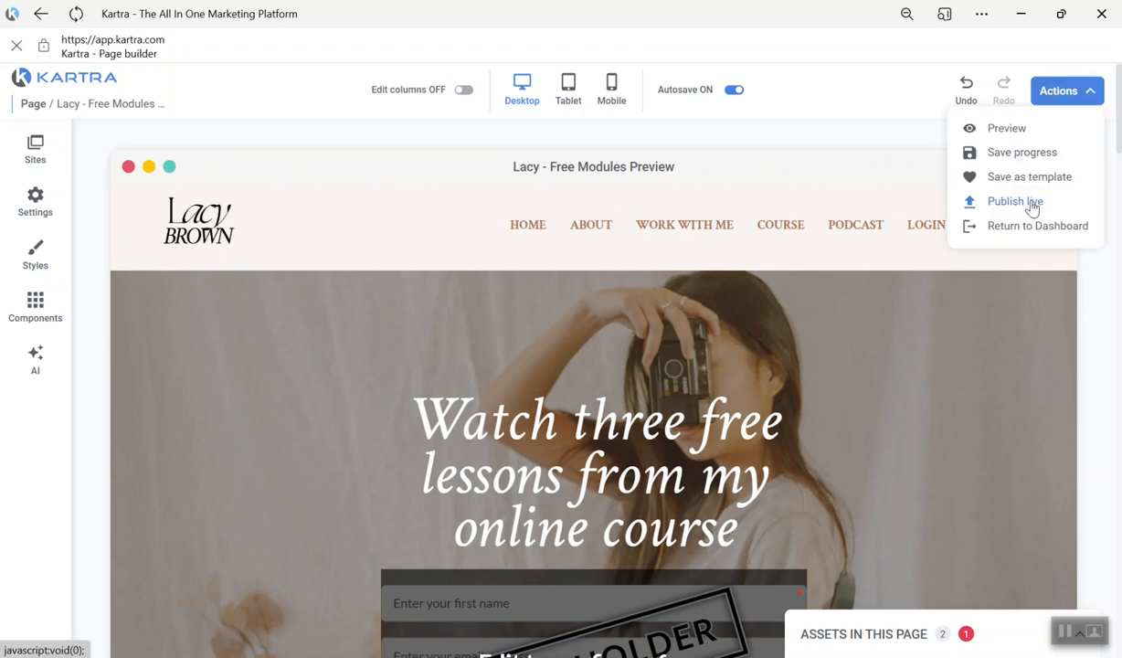
pyautogui.scroll(-1, 938, 331)
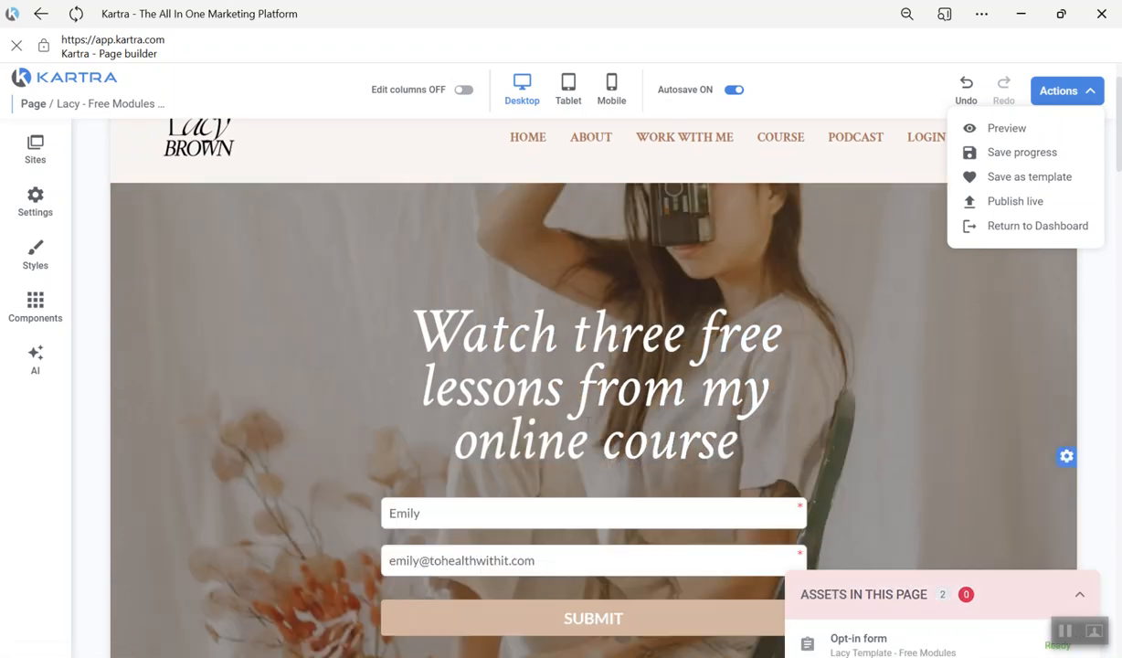
pyautogui.click(1020, 205)
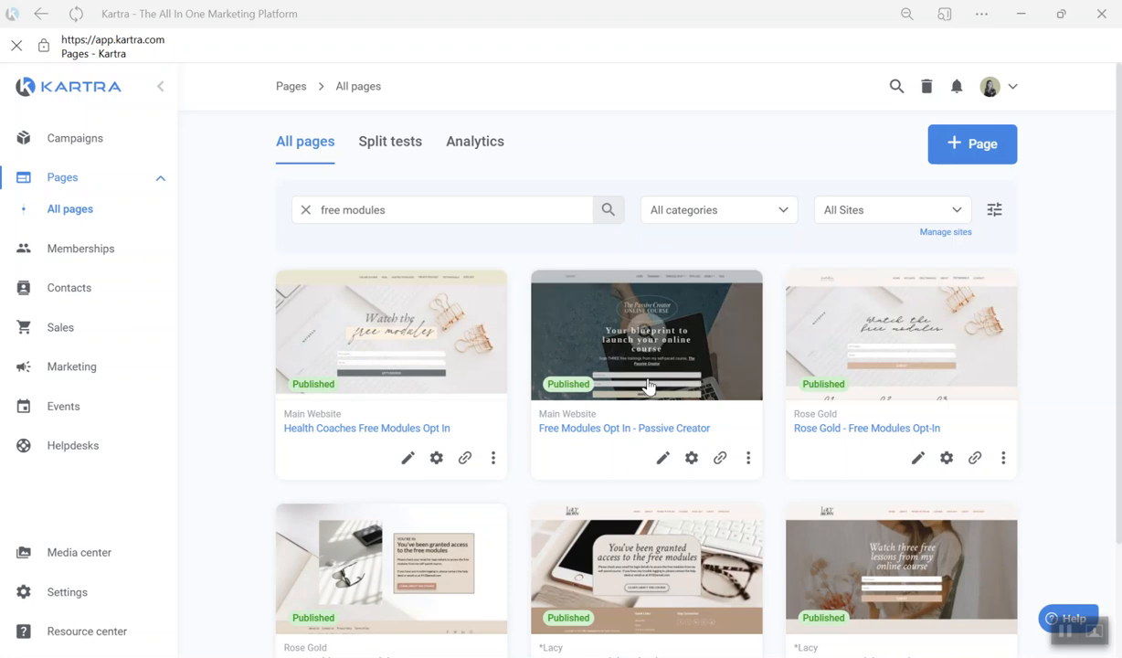
# - Open the Lacy - Free Modules Thank you page in the page builder and review its access message, course button and footer
pyautogui.scroll(-1, 633, 361)
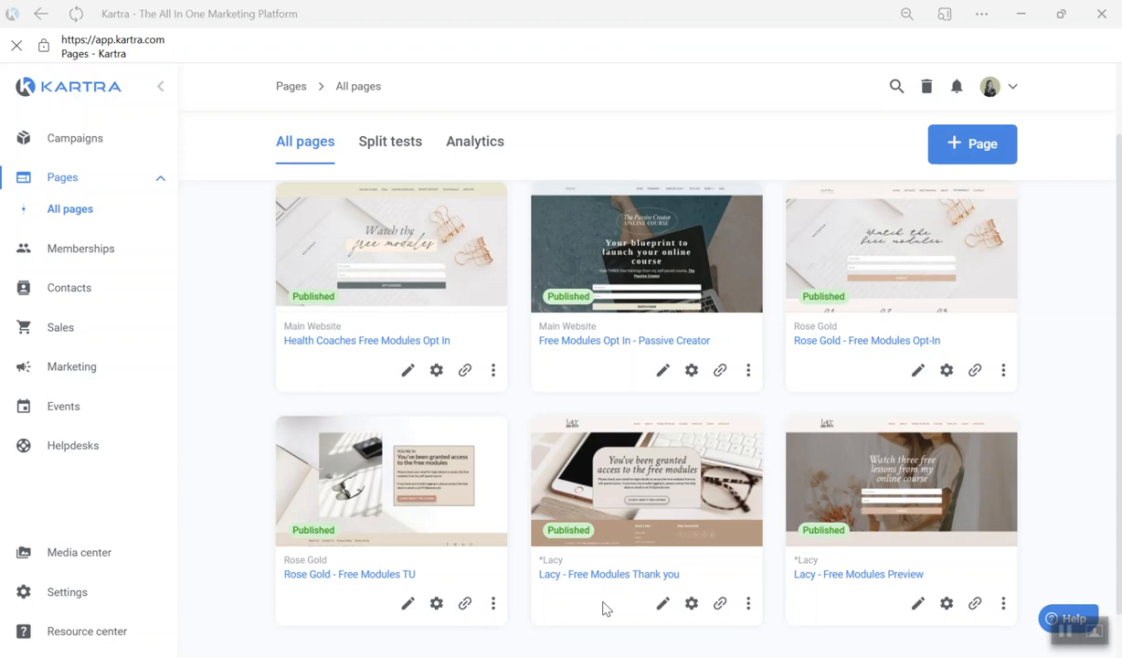
pyautogui.click(663, 605)
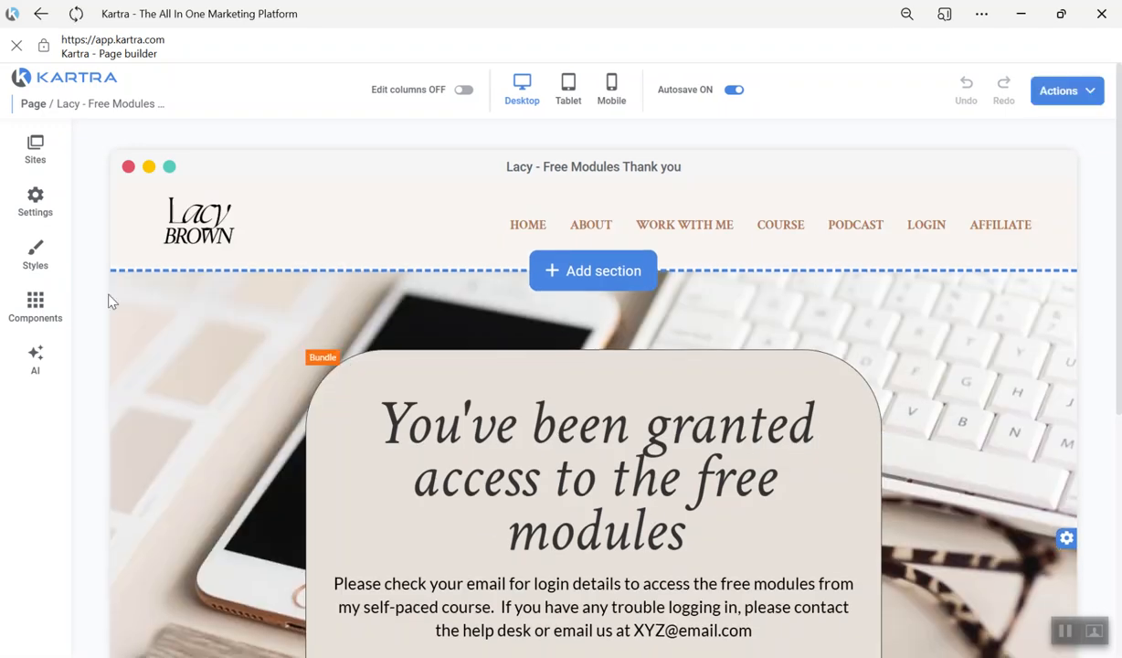
pyautogui.scroll(-2, 311, 370)
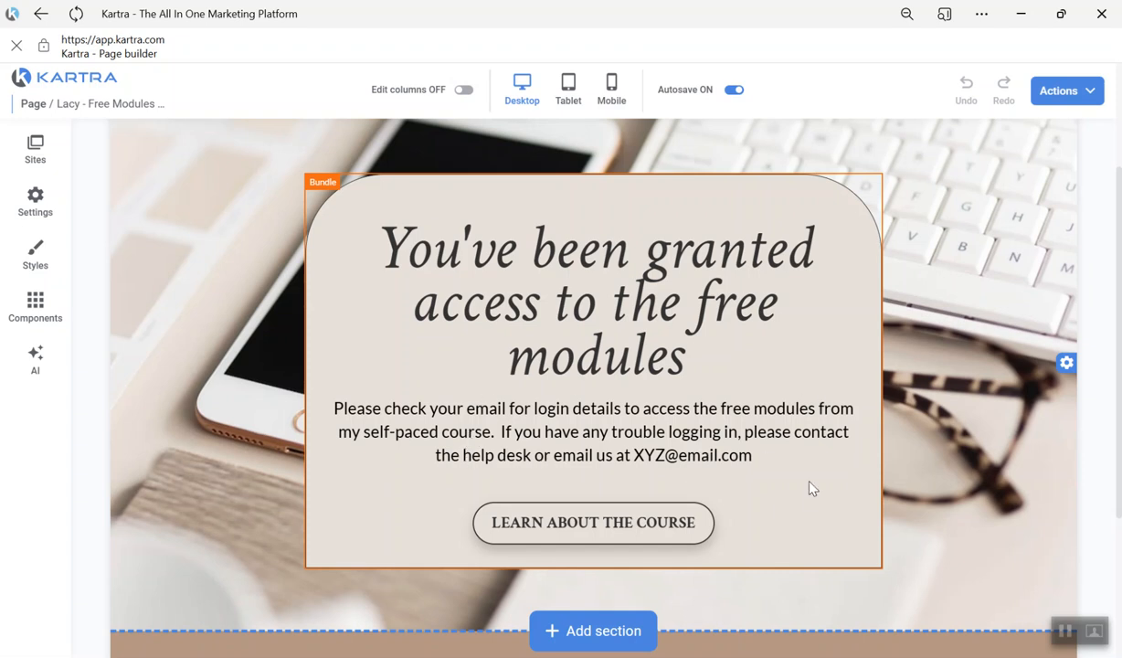
pyautogui.scroll(2, 822, 319)
pyautogui.scroll(-4, 639, 320)
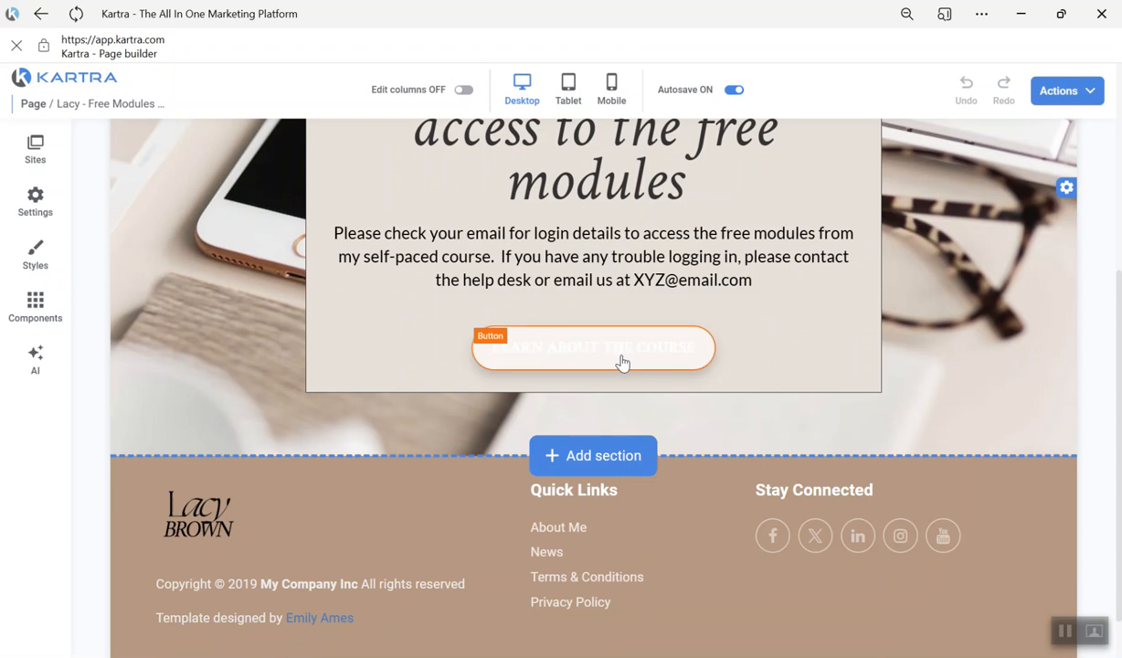
pyautogui.scroll(1, 566, 411)
pyautogui.scroll(1, 867, 438)
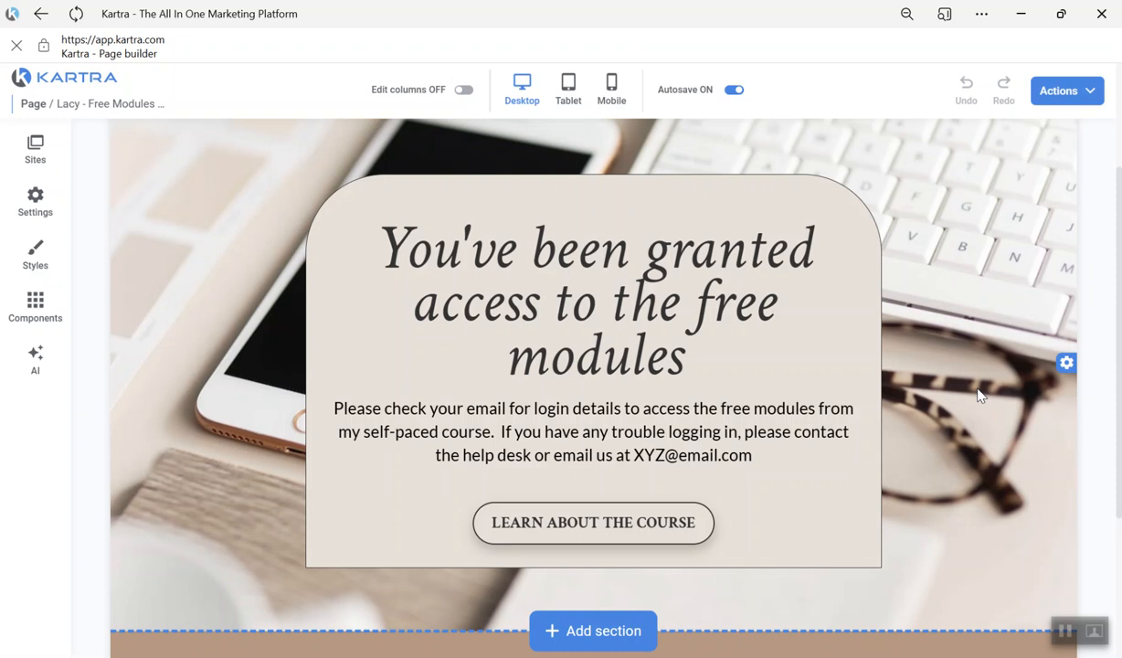
pyautogui.scroll(-1, 980, 375)
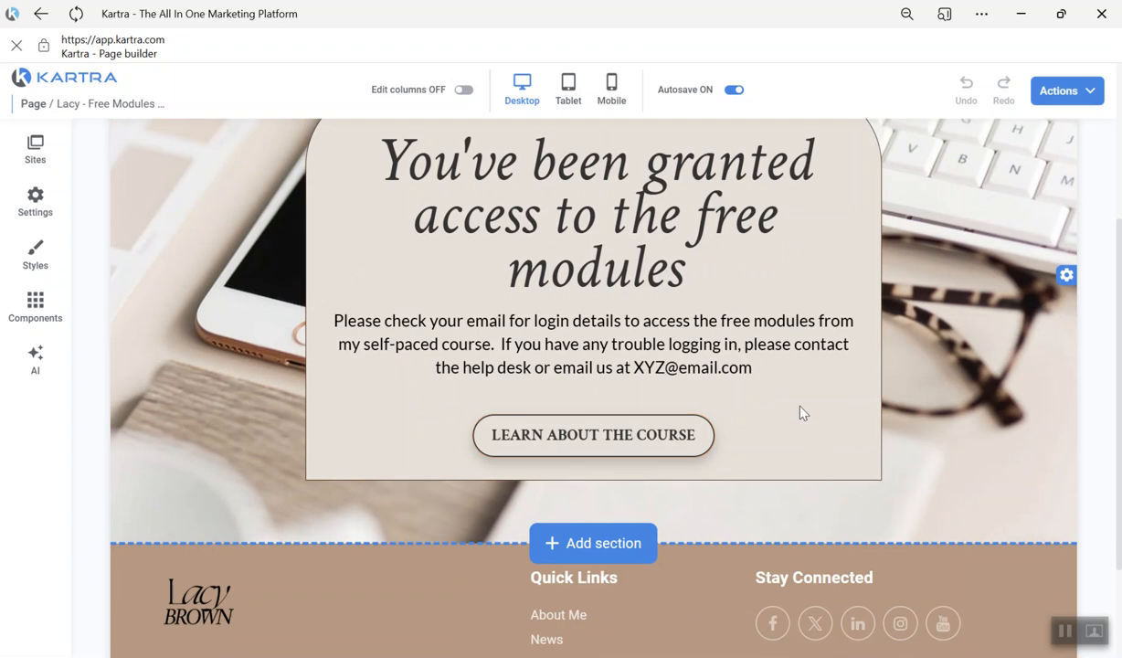
pyautogui.scroll(2, 797, 419)
pyautogui.scroll(2, 795, 257)
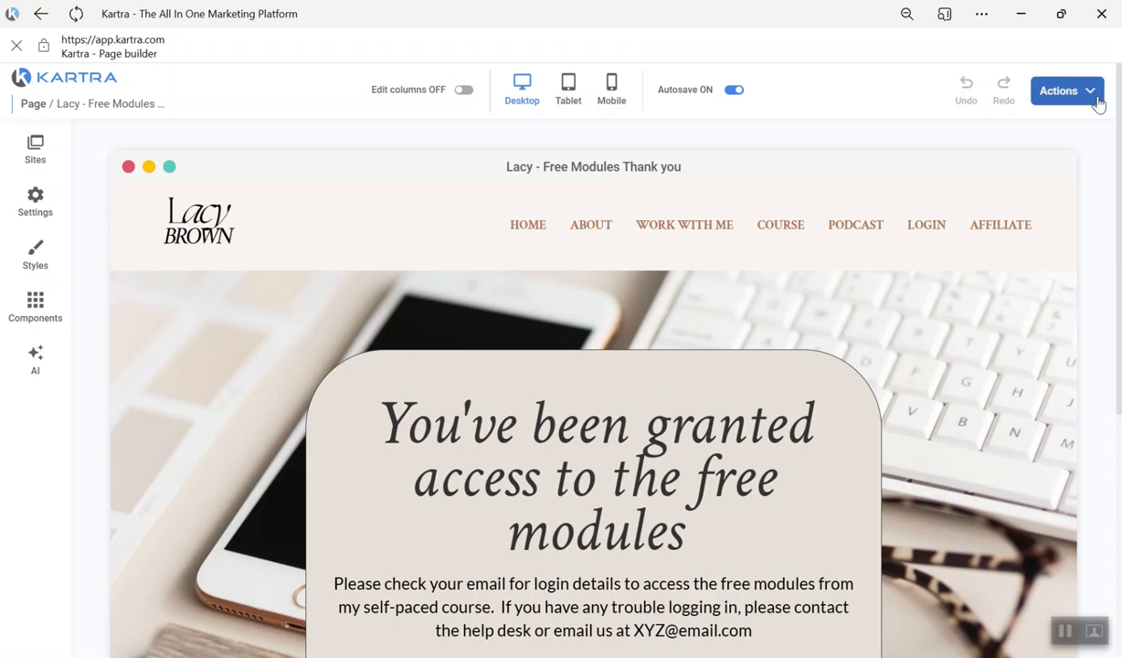
# - Open the publishing options of the thank you page, close them and return to the dashboard
pyautogui.click(1096, 102)
pyautogui.click(1062, 224)
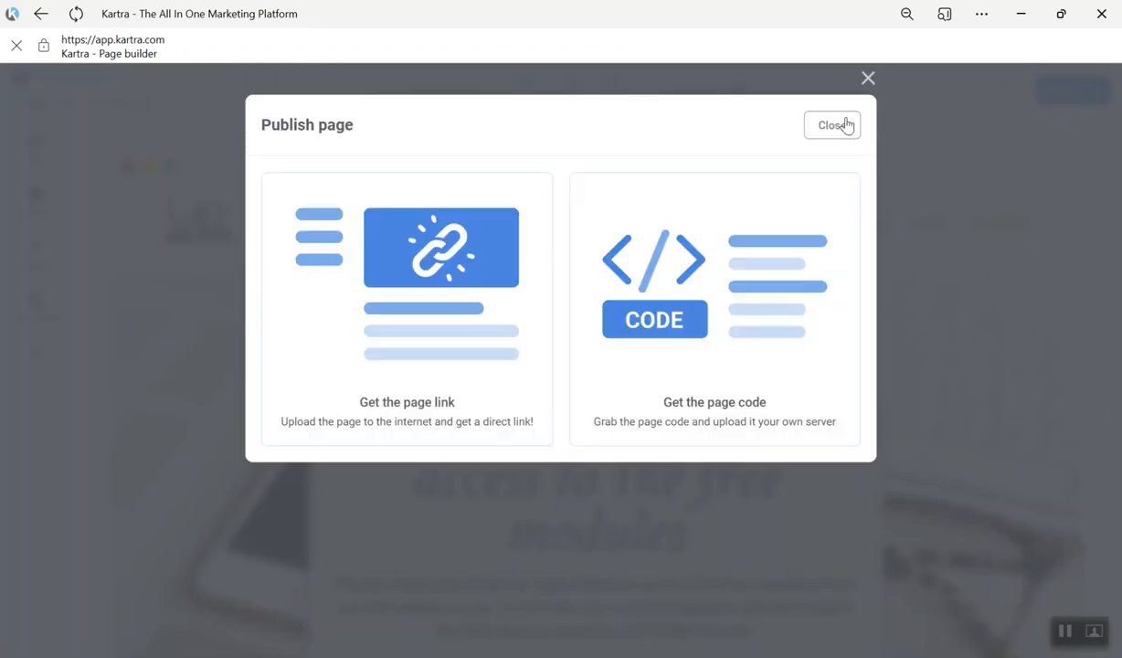
pyautogui.click(1075, 139)
pyautogui.click(1091, 97)
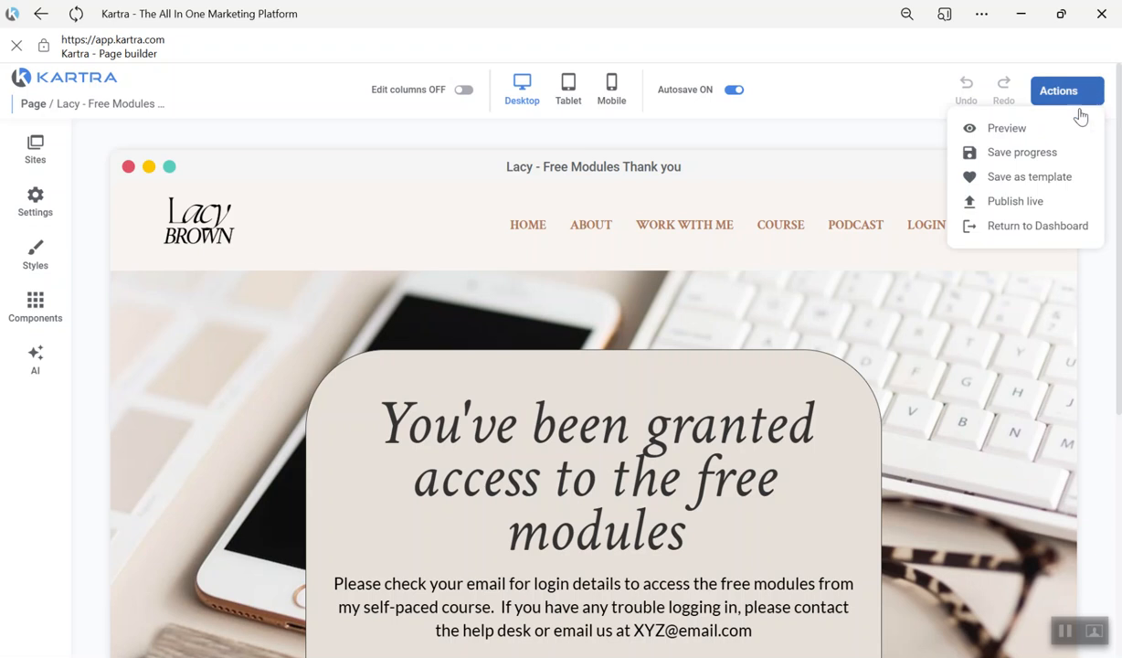
pyautogui.click(1035, 225)
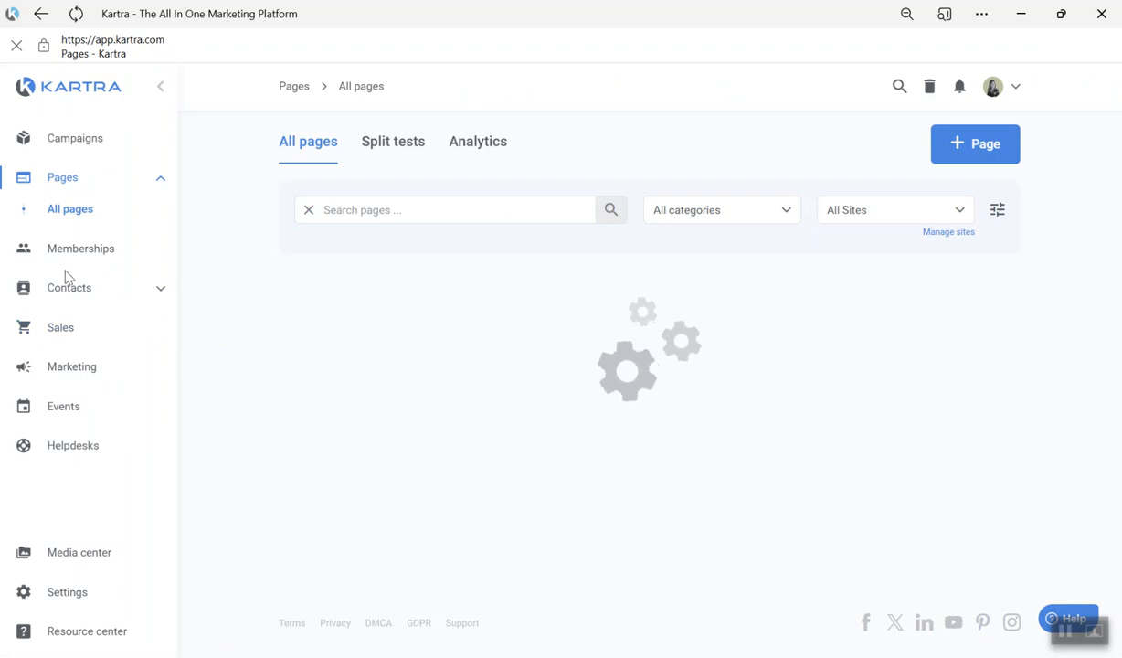
# - Search the contact forms for "free modules" and open the Lacy Template - Free Modules form for editing
pyautogui.click(73, 367)
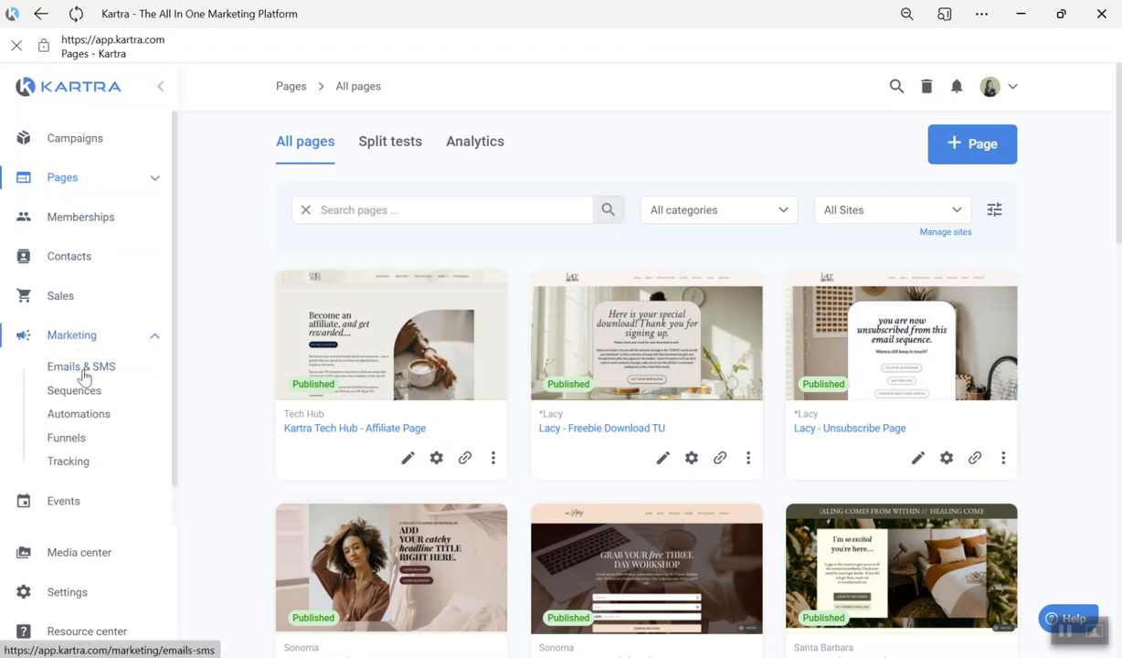
pyautogui.click(81, 254)
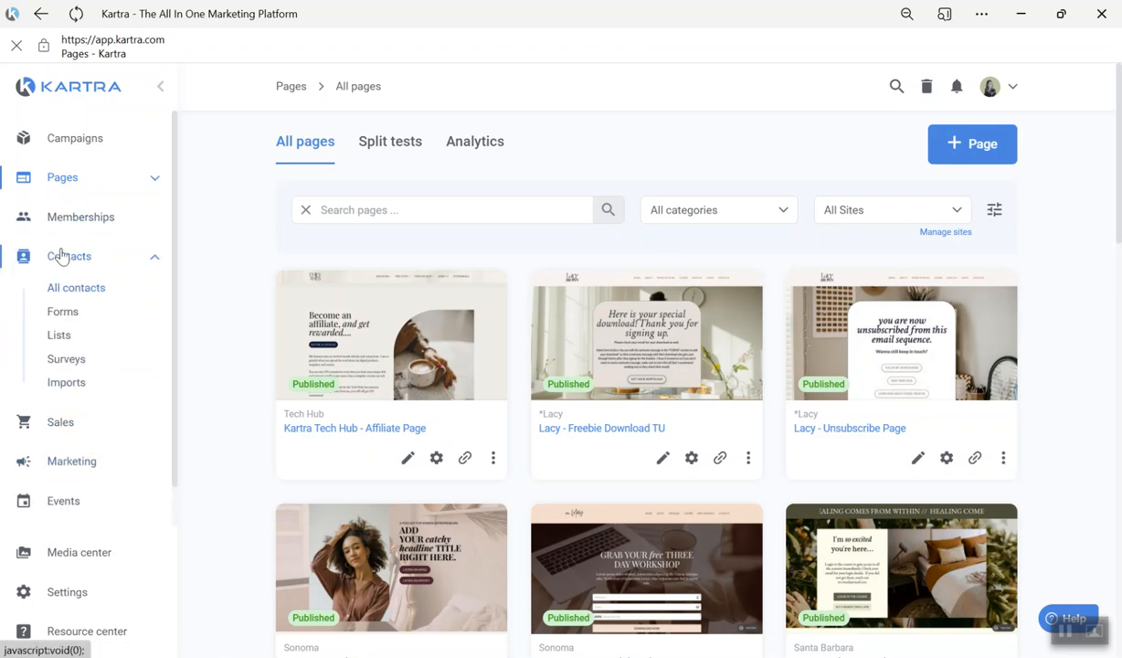
pyautogui.click(66, 317)
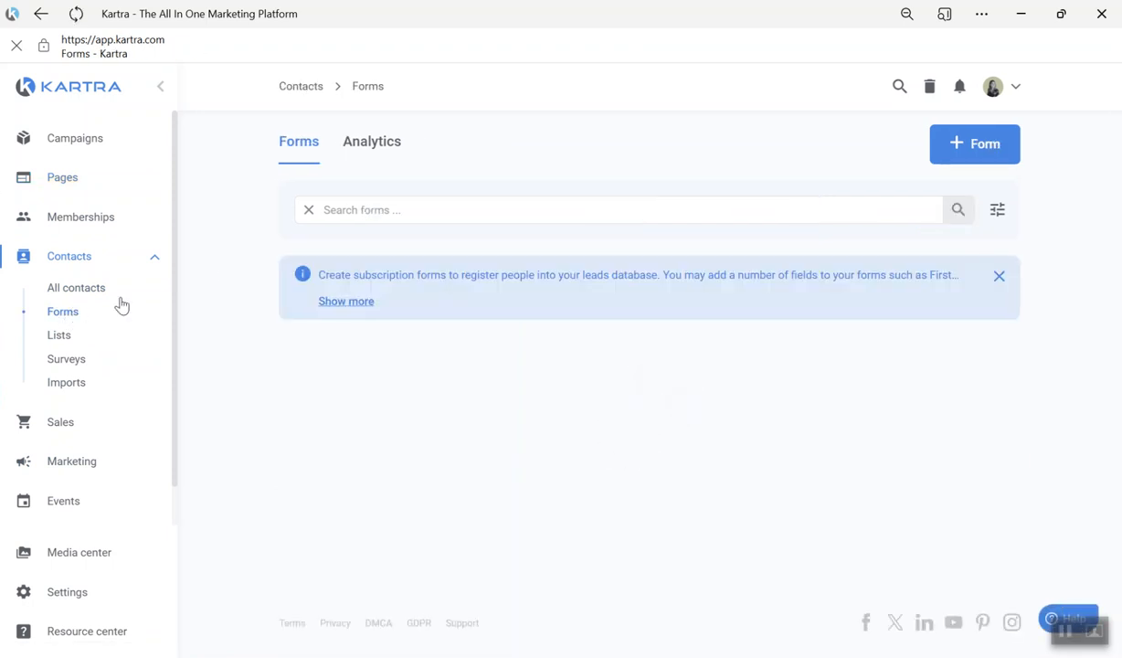
pyautogui.click(383, 210)
pyautogui.write('free mo')
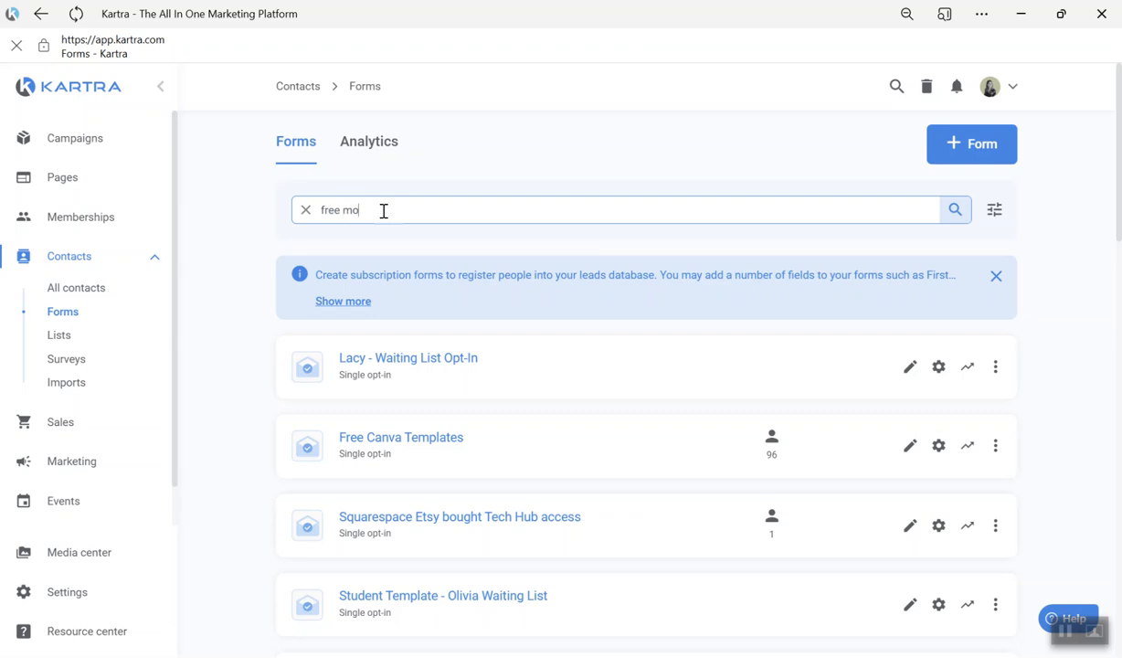
pyautogui.write('dules')
pyautogui.press('Return')
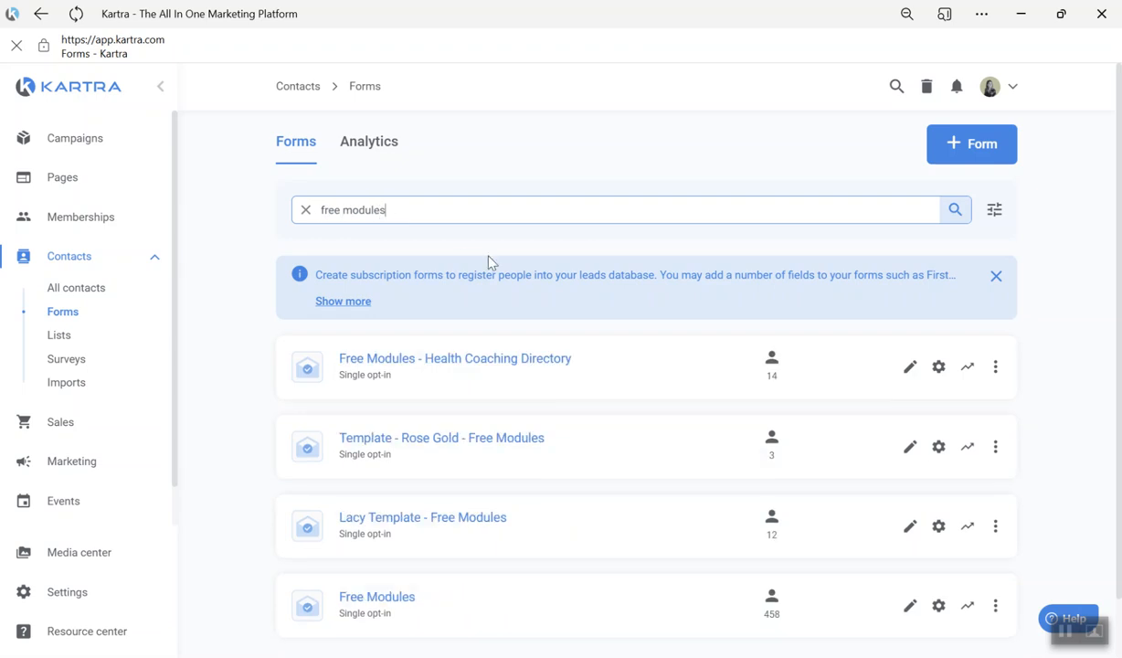
pyautogui.scroll(-1, 601, 409)
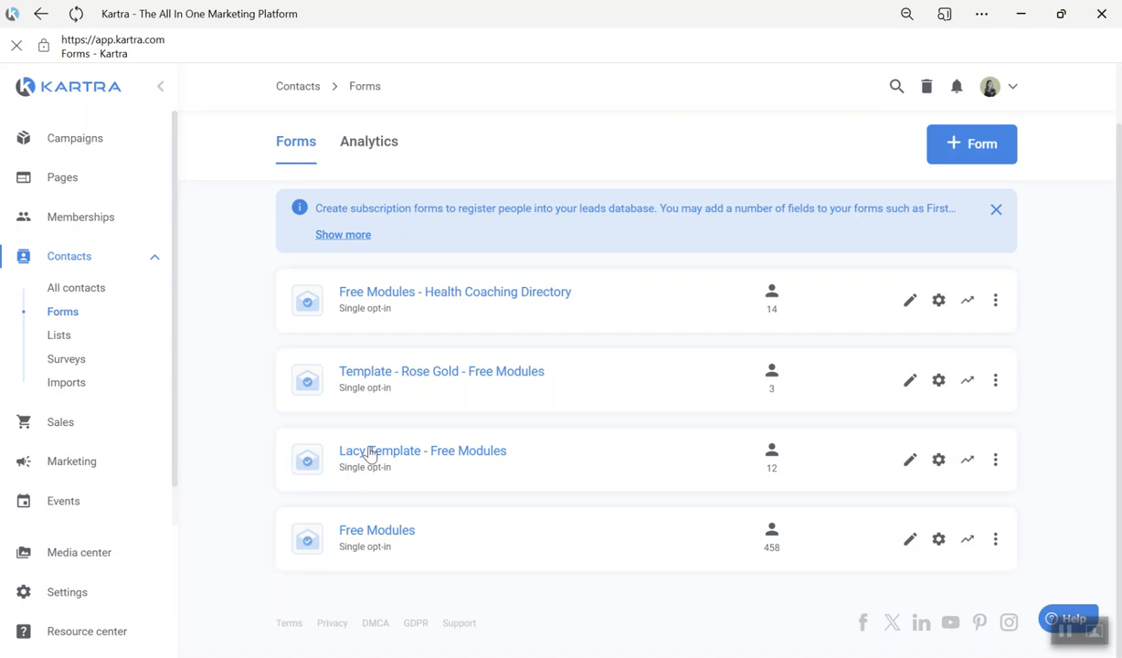
pyautogui.click(910, 459)
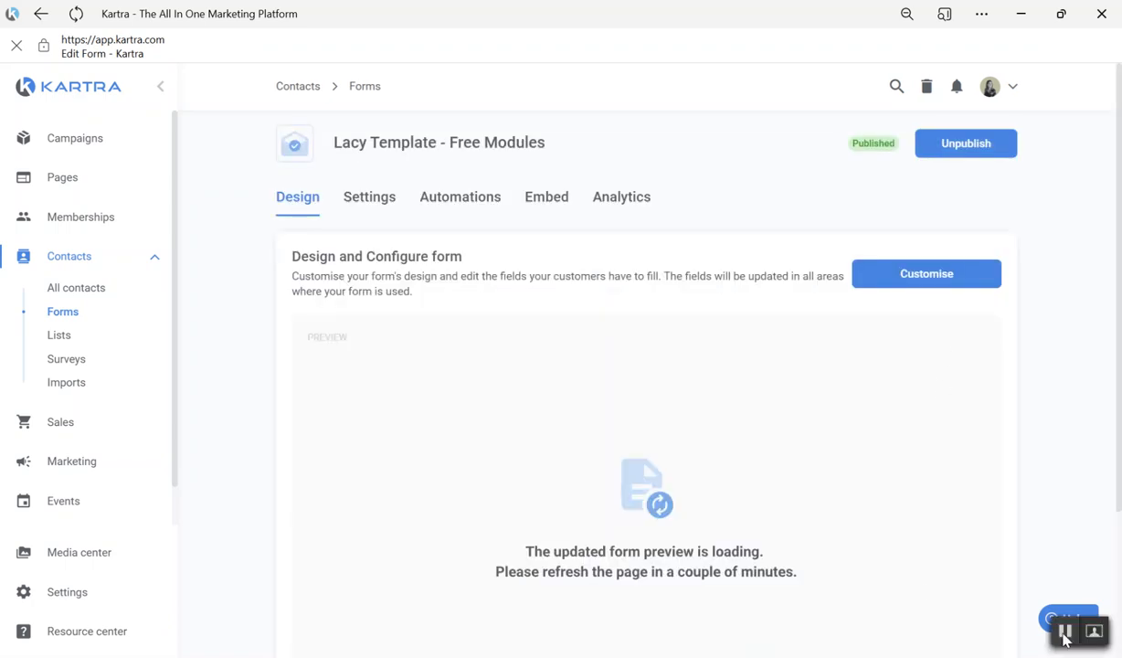
# - Open the configuration of the form's input fields, close it and open the form's background configuration
pyautogui.moveTo(288, 244)
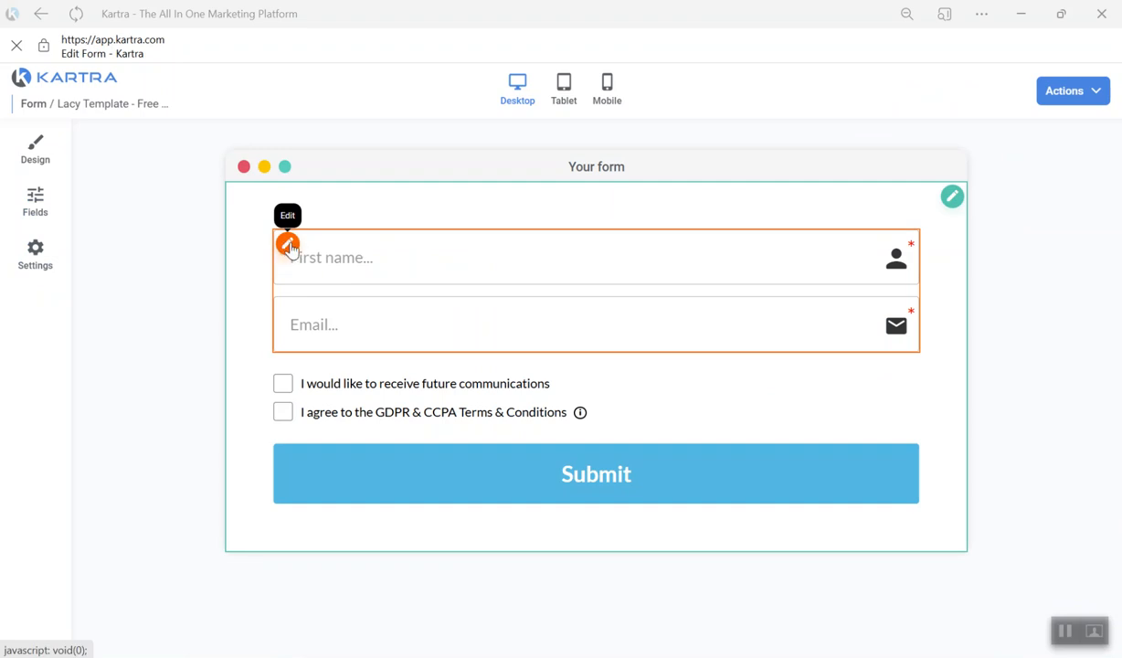
pyautogui.click(288, 244)
pyautogui.click(365, 143)
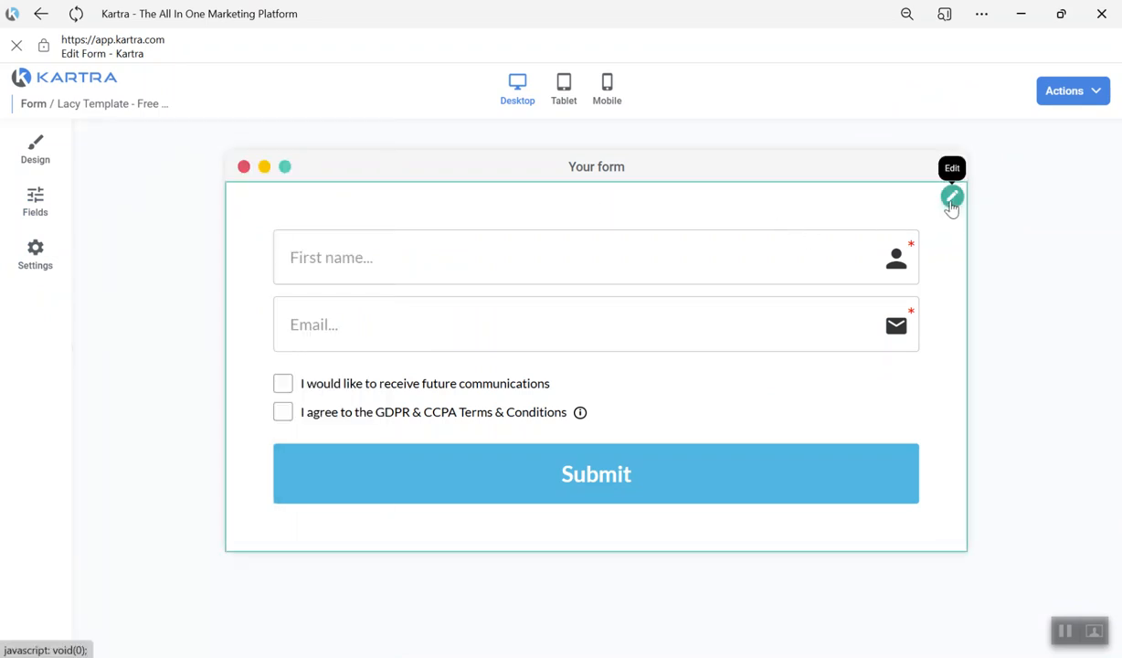
pyautogui.click(951, 197)
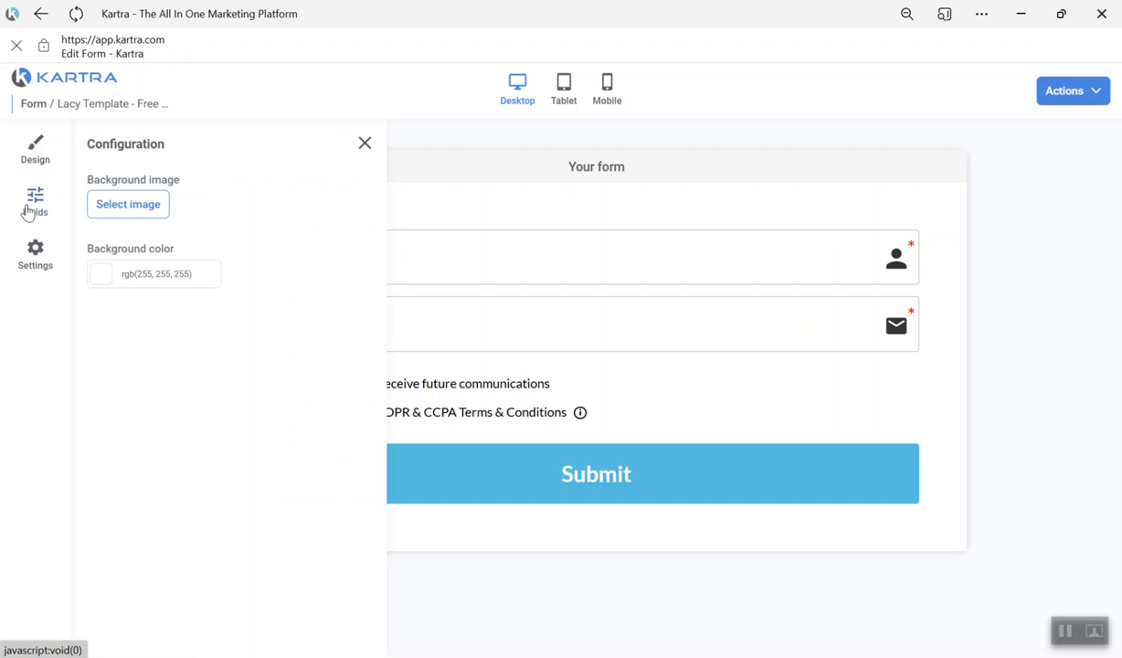
# - Add the existing Captcha field to the form as a mandatory text input with the default text "Retype the code..."
pyautogui.click(26, 211)
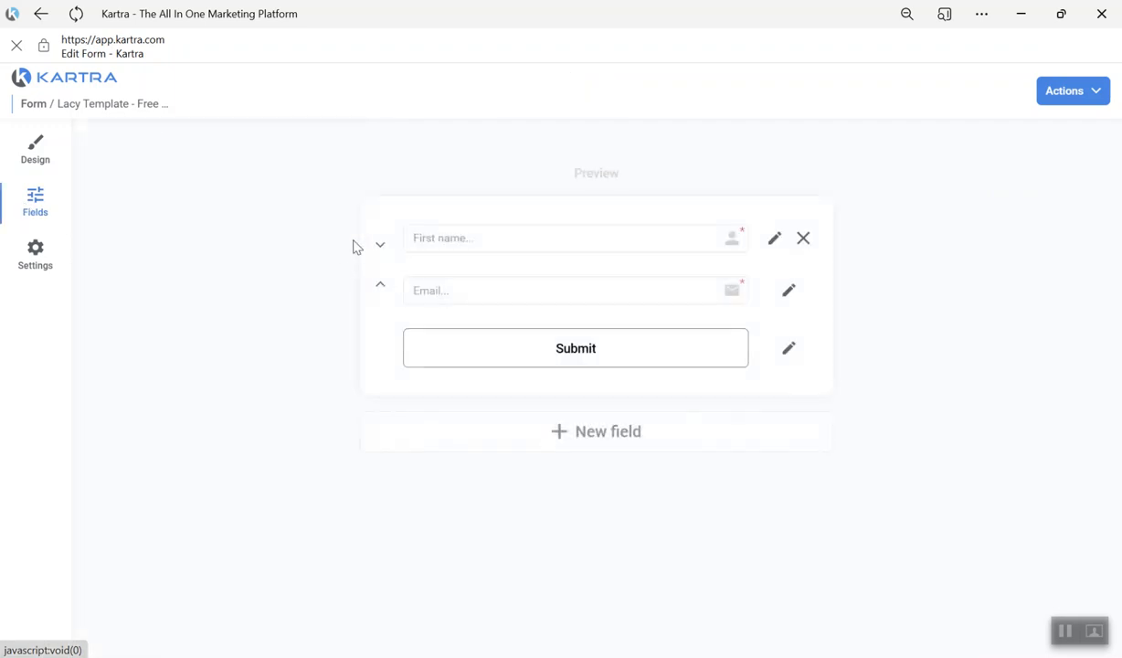
pyautogui.click(616, 428)
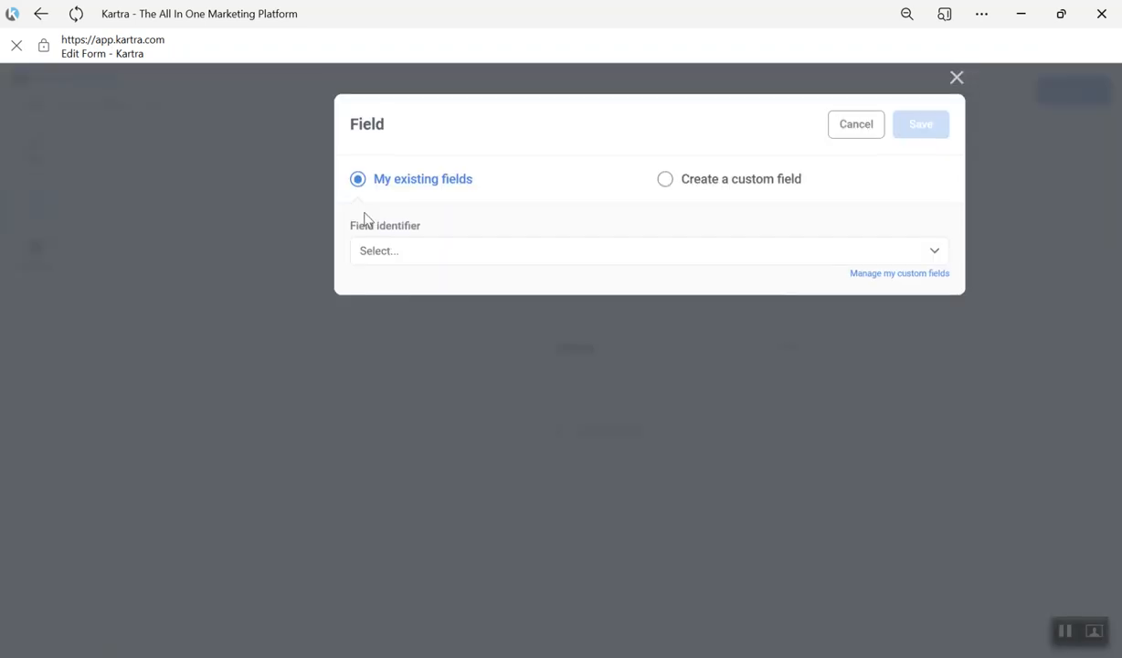
pyautogui.click(408, 259)
pyautogui.scroll(-5, 431, 370)
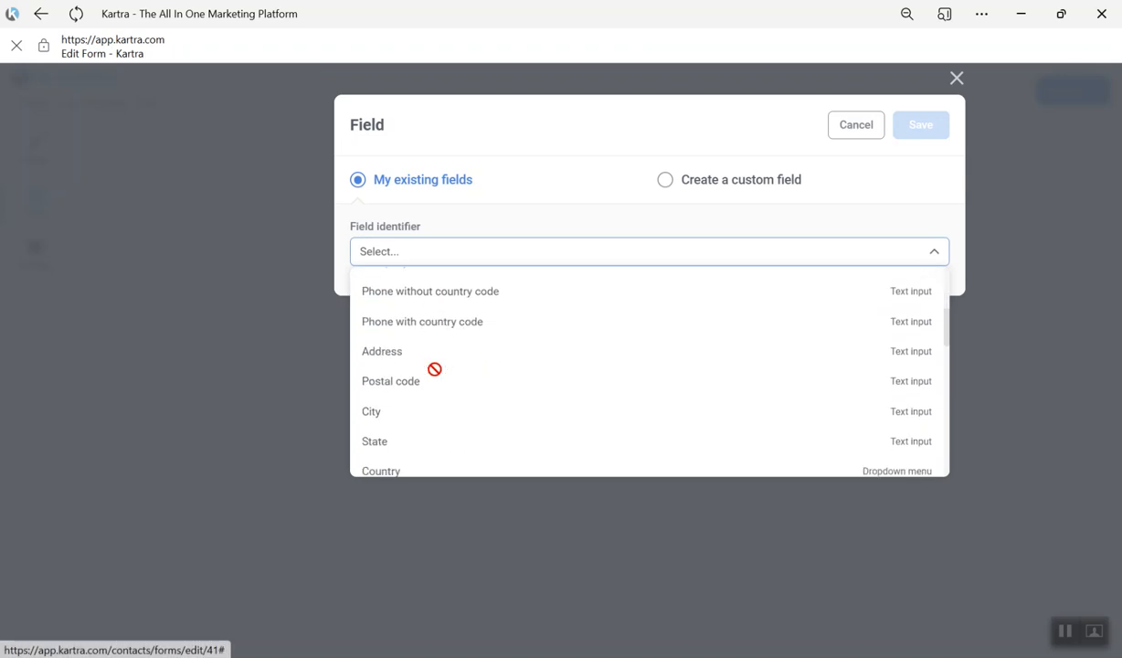
pyautogui.scroll(-5, 434, 379)
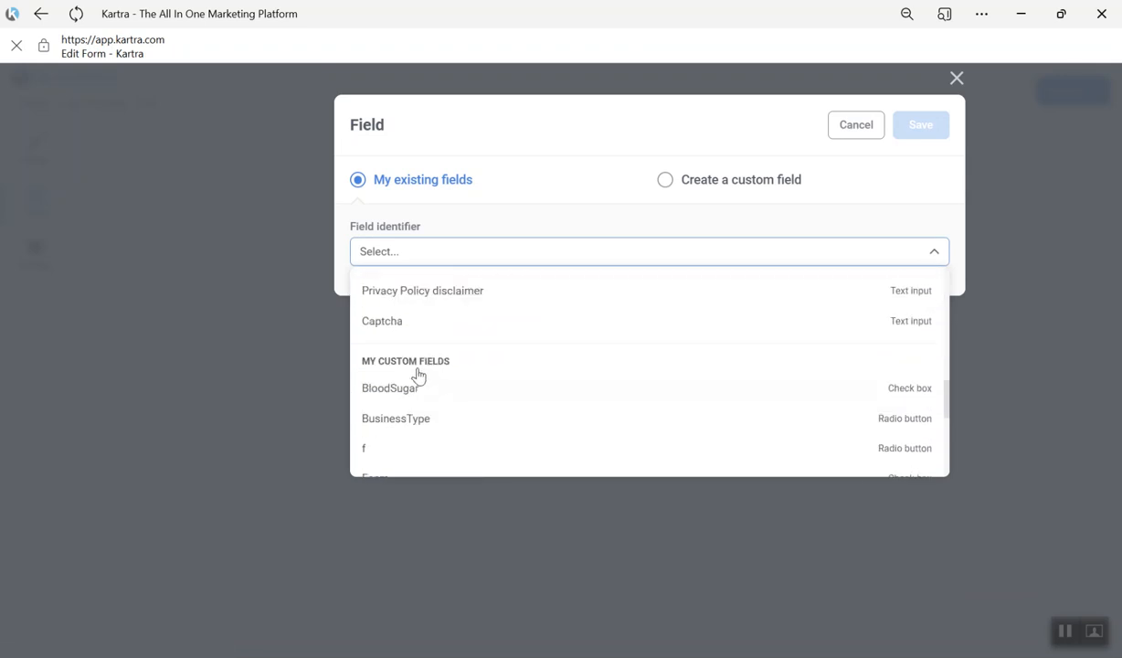
pyautogui.click(426, 322)
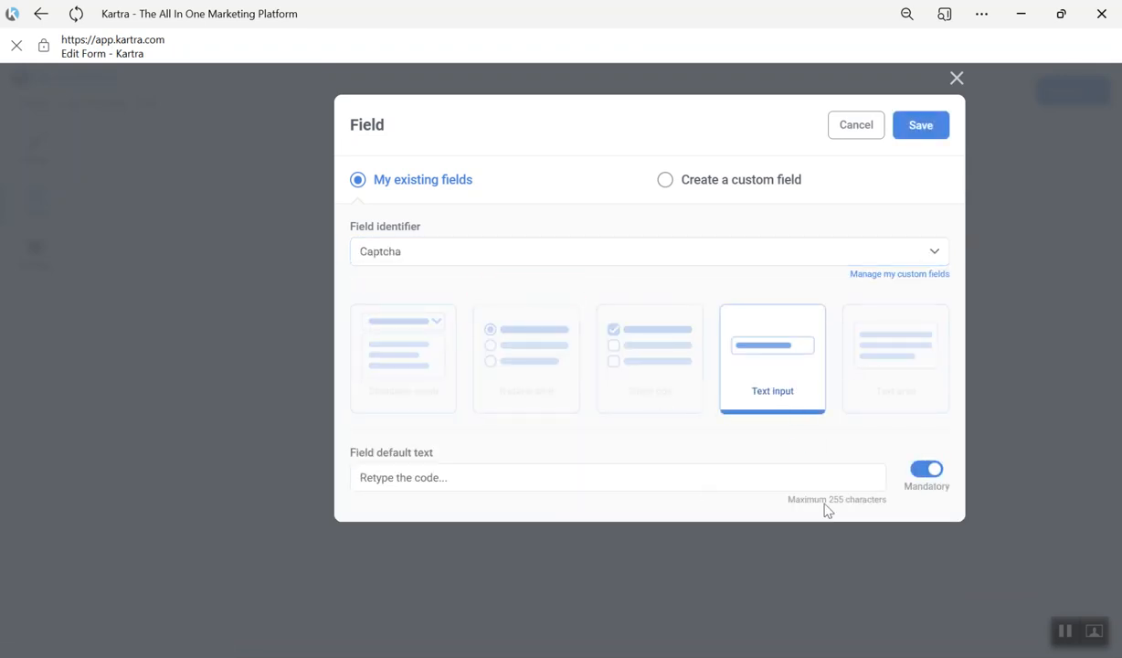
pyautogui.click(923, 127)
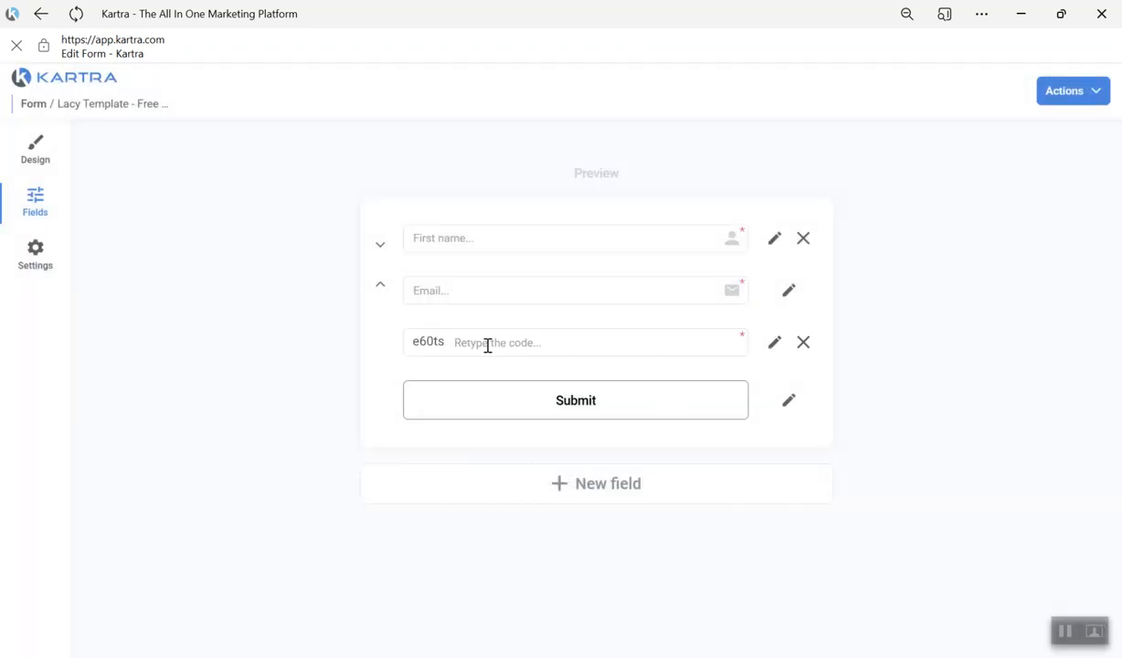
# - Recolour the Submit button to rgb(219, 200, 177) from the Lacy palette, and save and exit the form
pyautogui.click(35, 161)
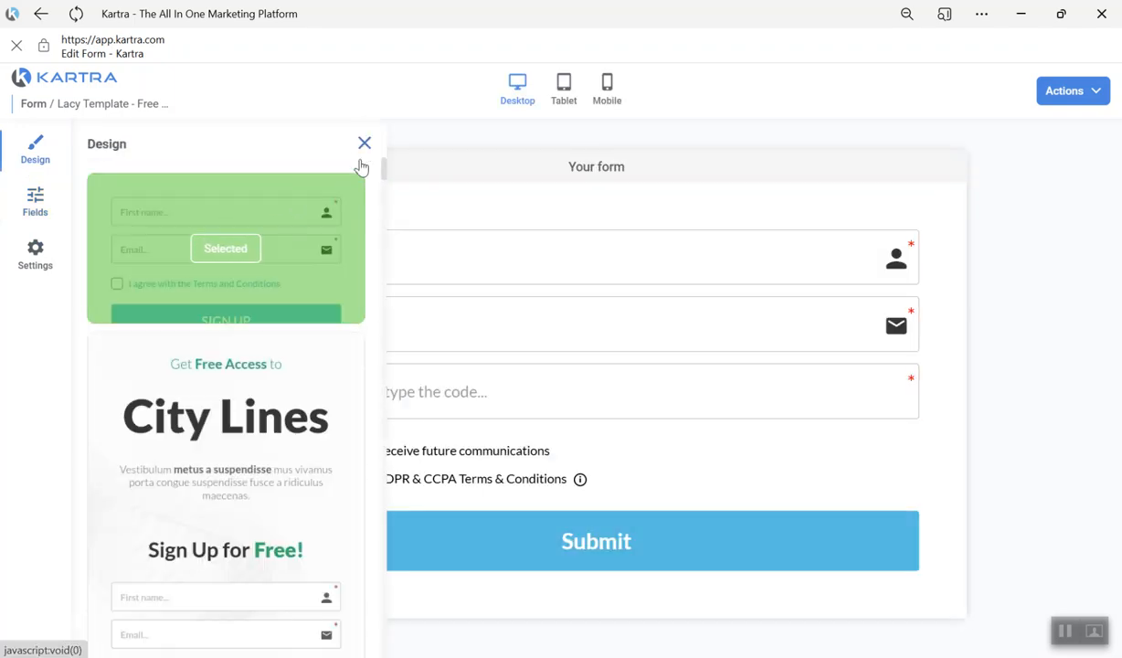
pyautogui.click(362, 151)
pyautogui.click(287, 525)
pyautogui.click(106, 347)
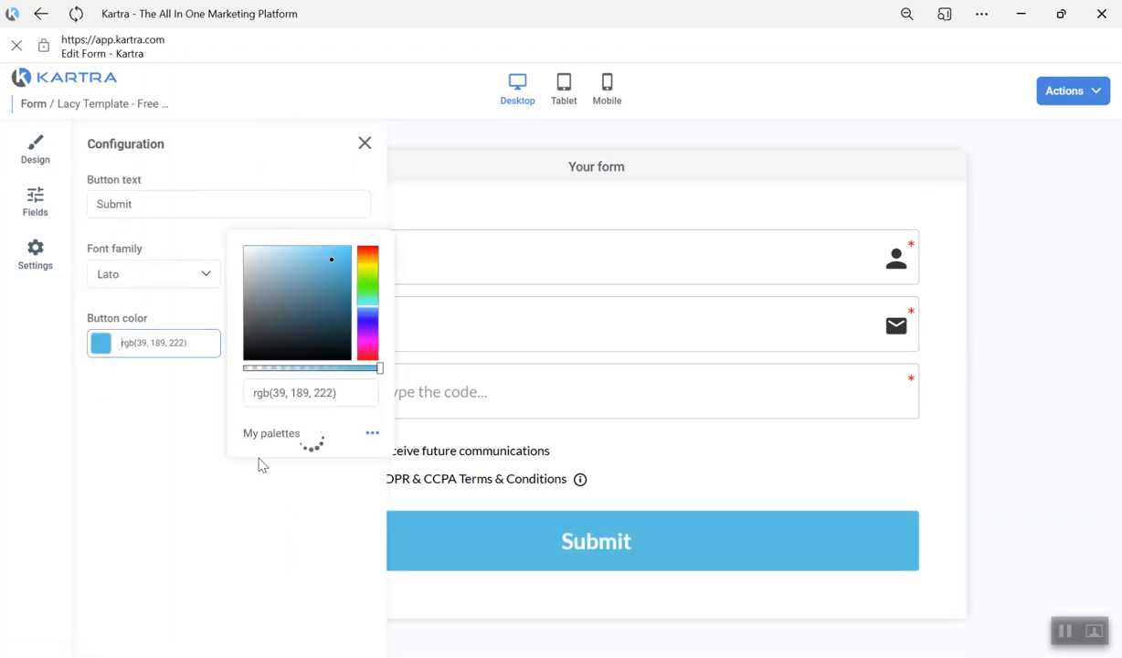
pyautogui.click(274, 402)
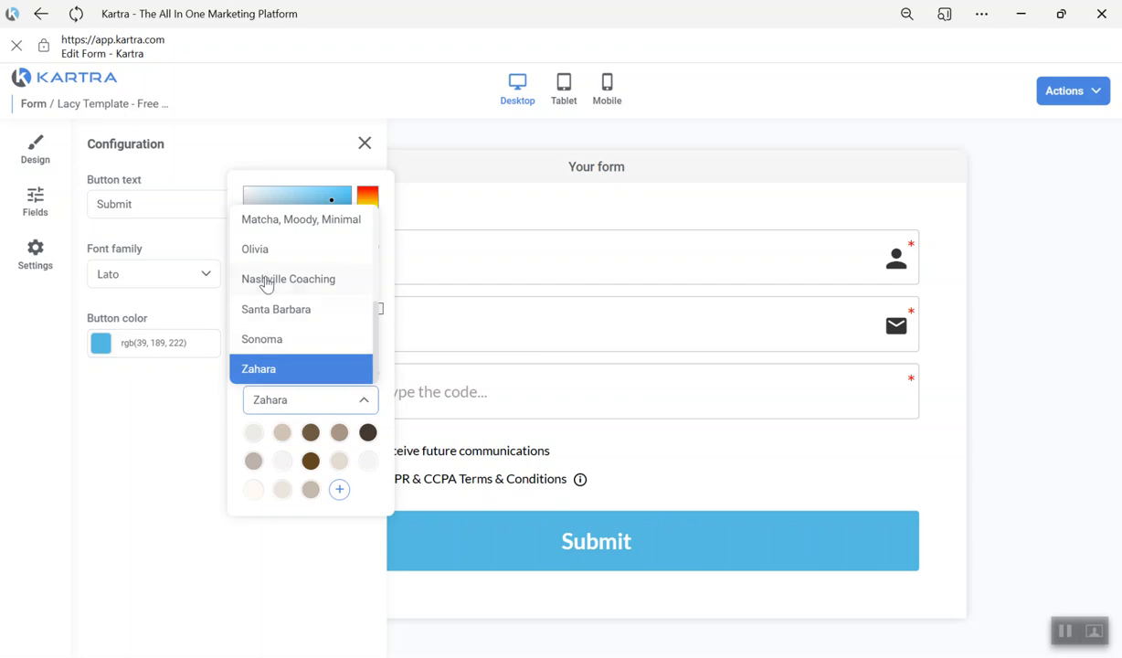
pyautogui.scroll(5, 288, 315)
pyautogui.click(268, 334)
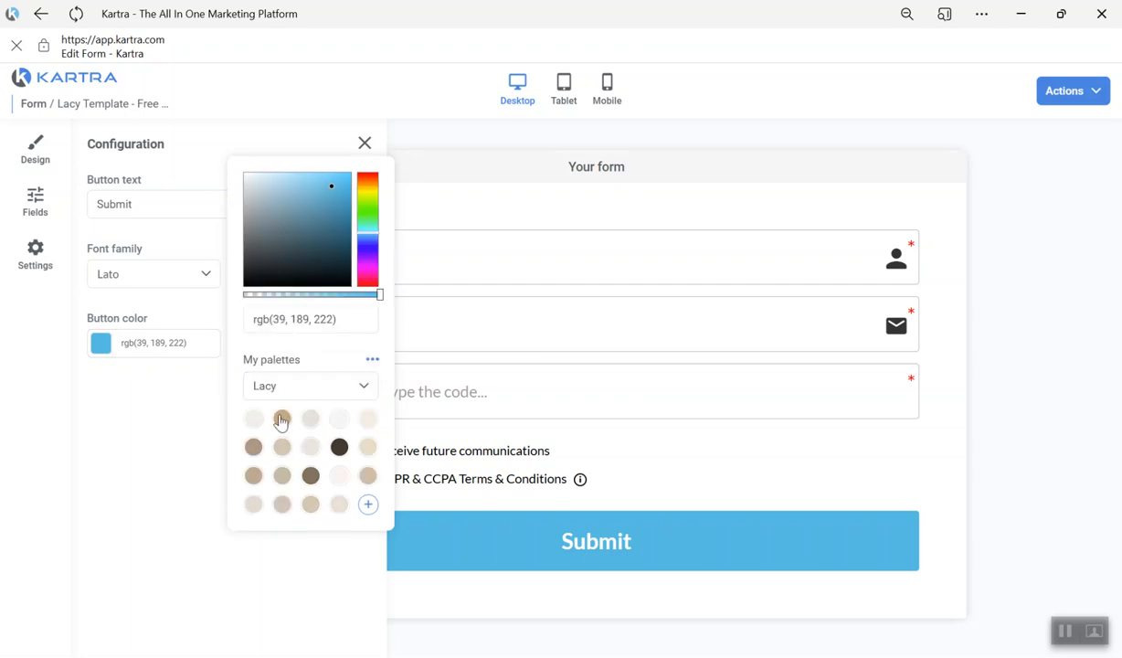
pyautogui.click(217, 443)
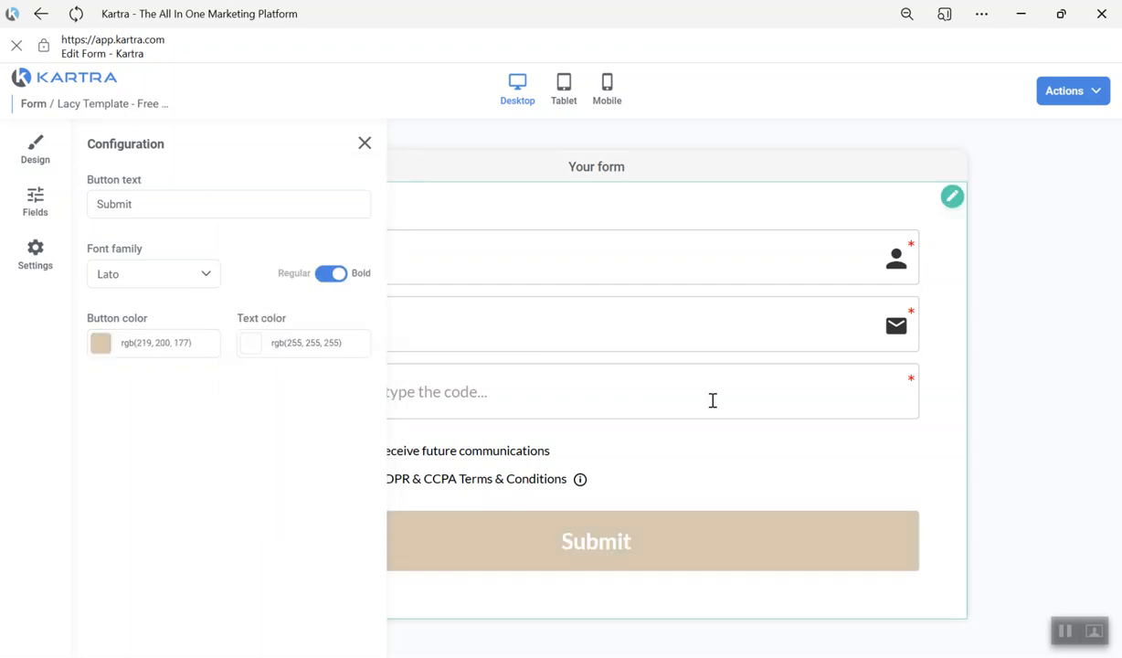
pyautogui.click(365, 145)
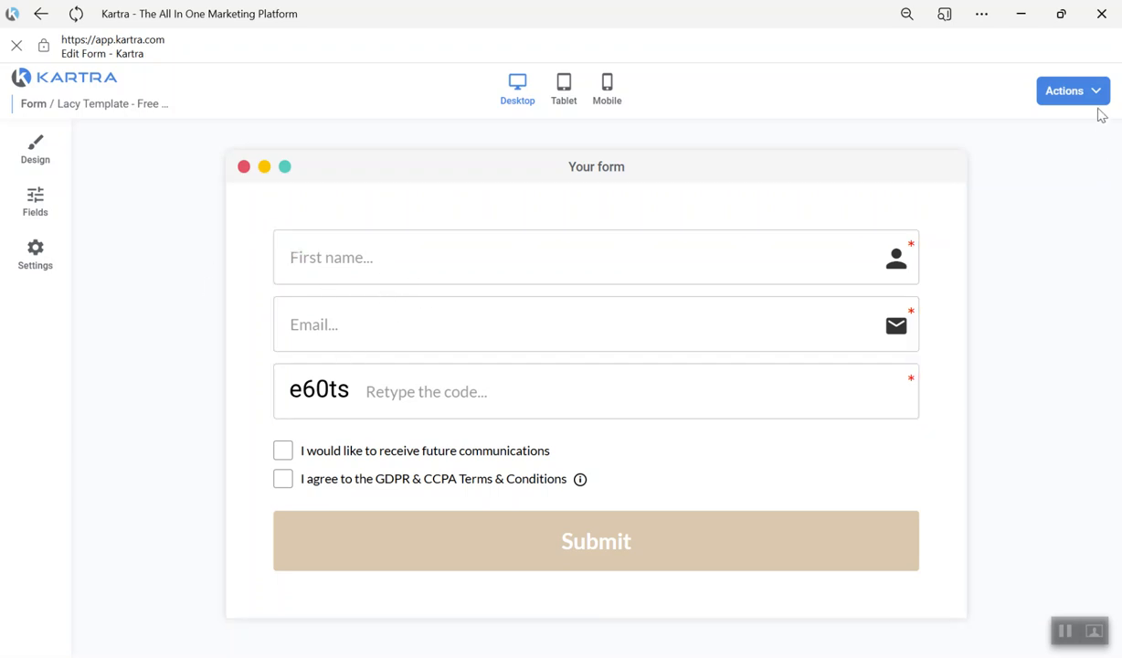
pyautogui.click(1064, 90)
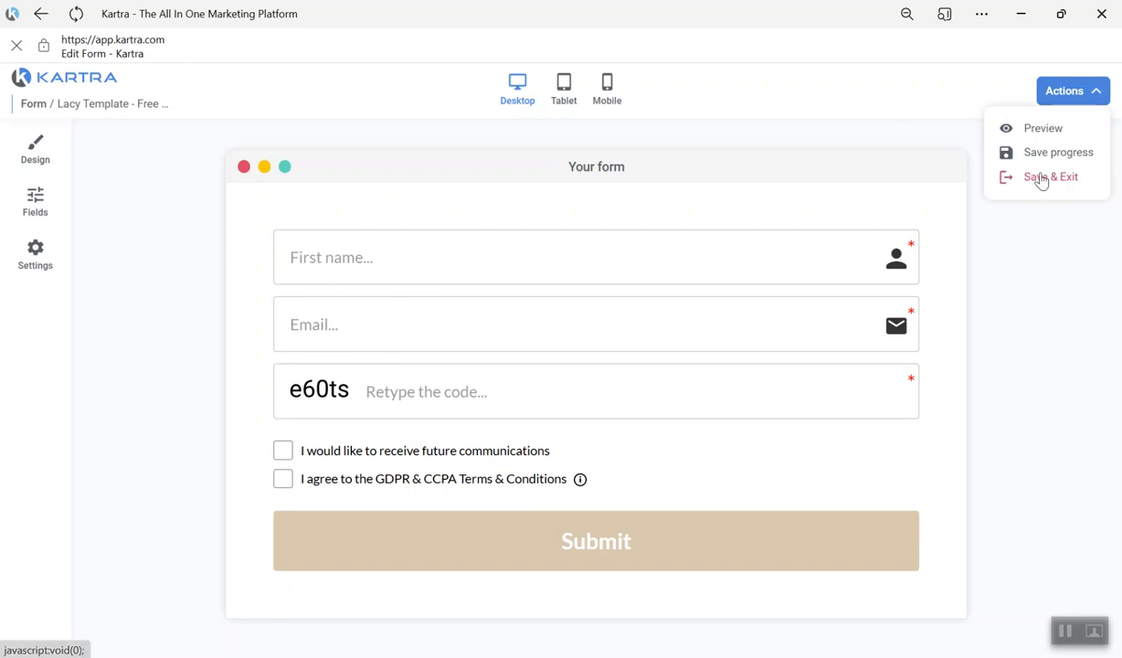
pyautogui.click(1042, 176)
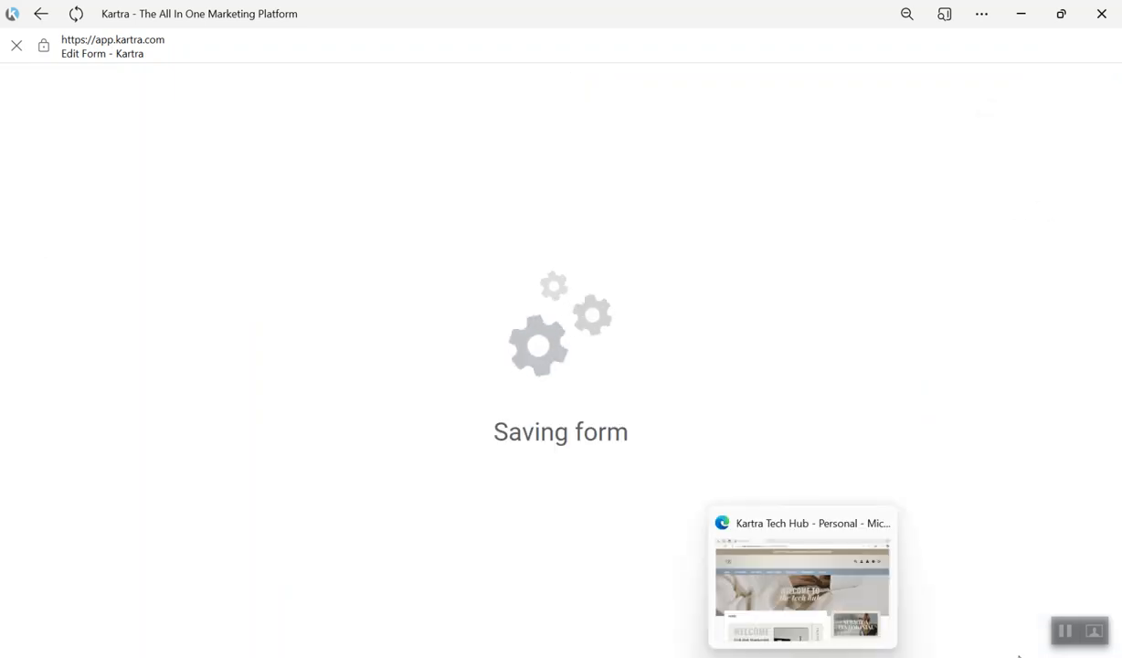
# - Review the form's opt-in, success page and welcome message settings, including the options for changing the success page
pyautogui.click(373, 210)
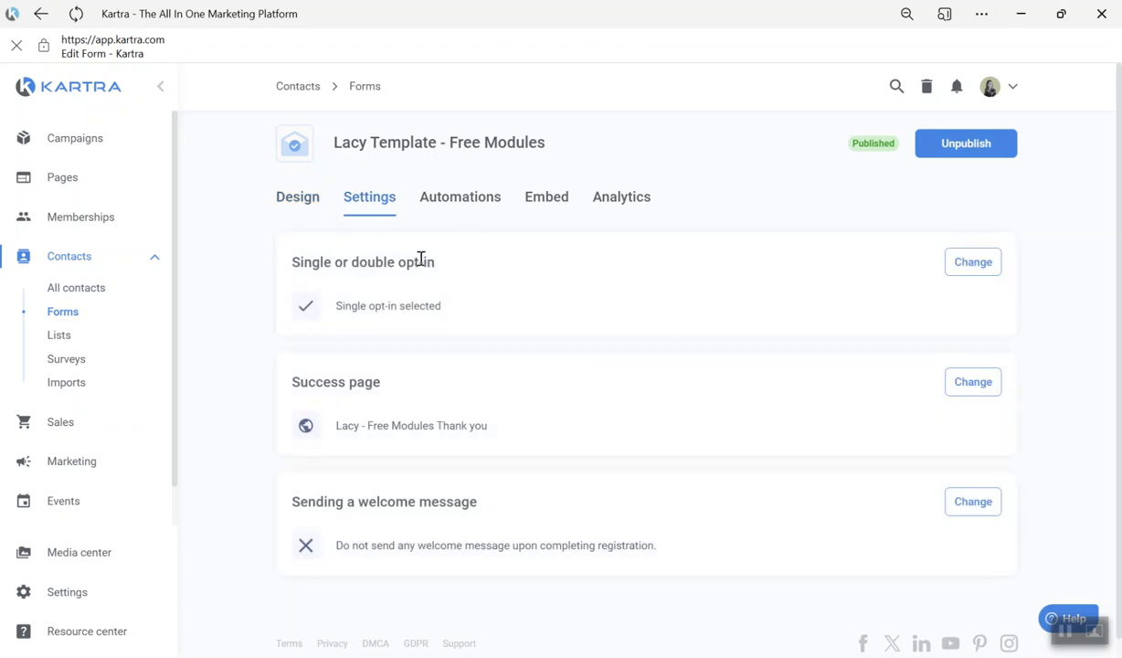
pyautogui.moveTo(383, 384); pyautogui.dragTo(290, 395)
pyautogui.click(388, 379)
pyautogui.moveTo(338, 426); pyautogui.dragTo(441, 425)
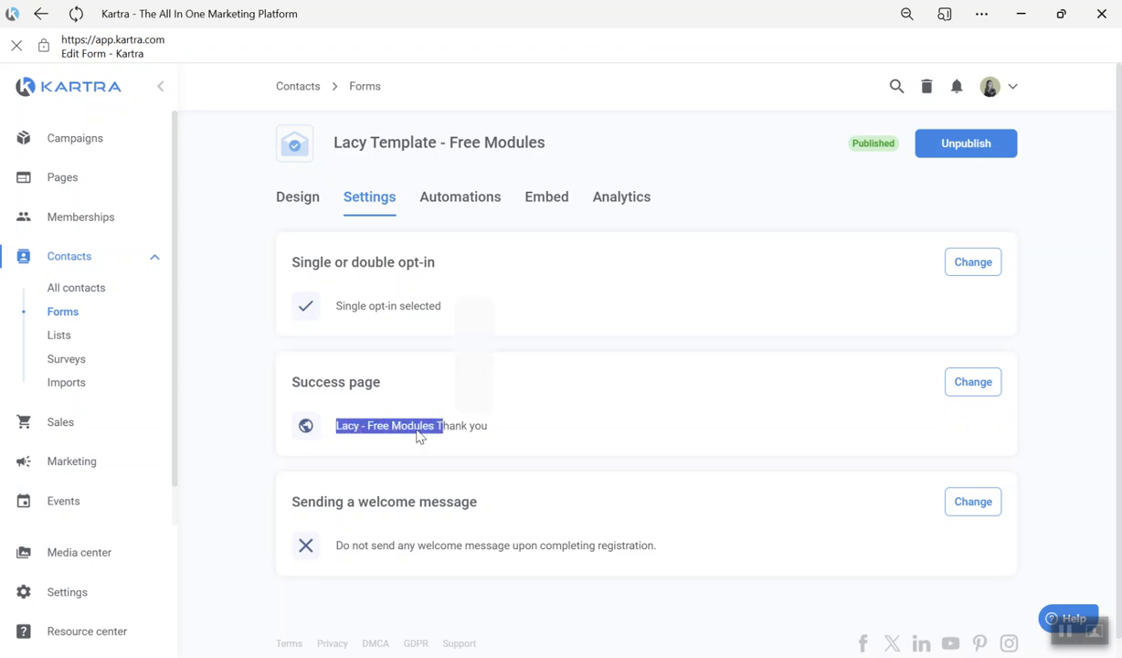
pyautogui.click(489, 426)
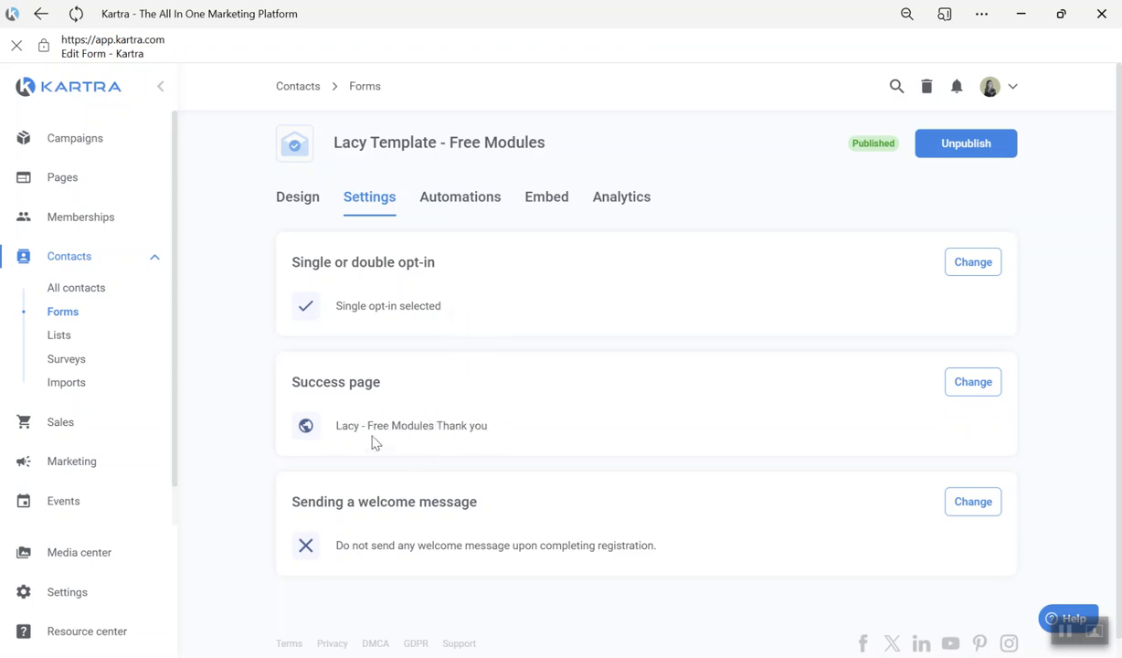
pyautogui.click(970, 387)
pyautogui.scroll(-1, 403, 382)
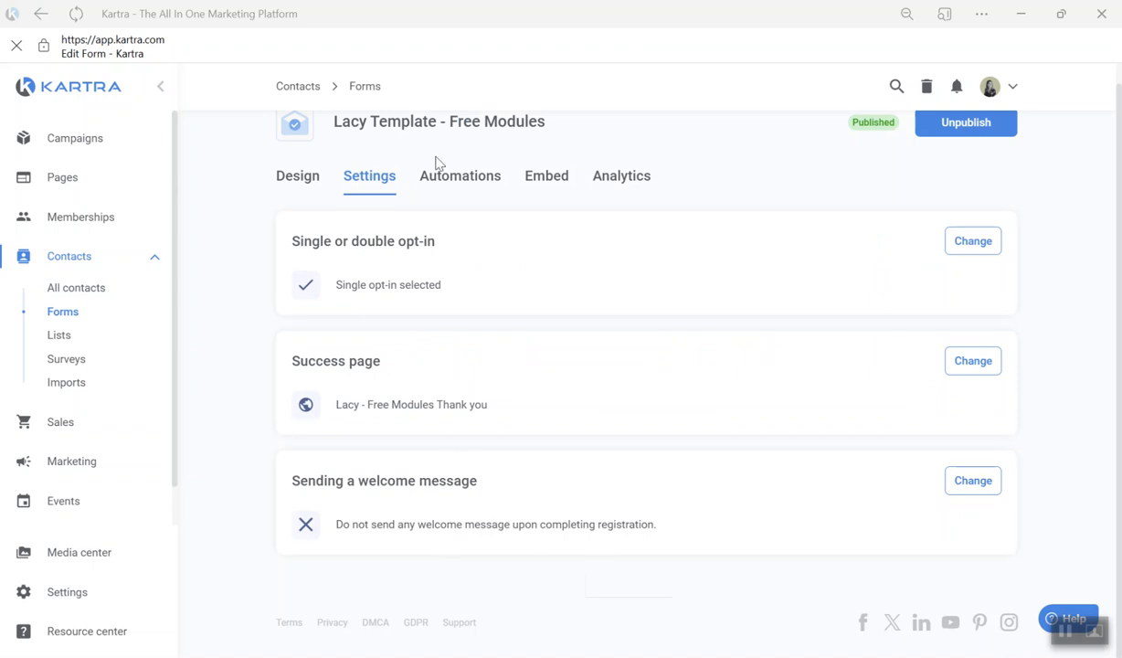
# - Review the form's automation setup, covering its tags, lists, sequences and the existing access rule
pyautogui.click(459, 180)
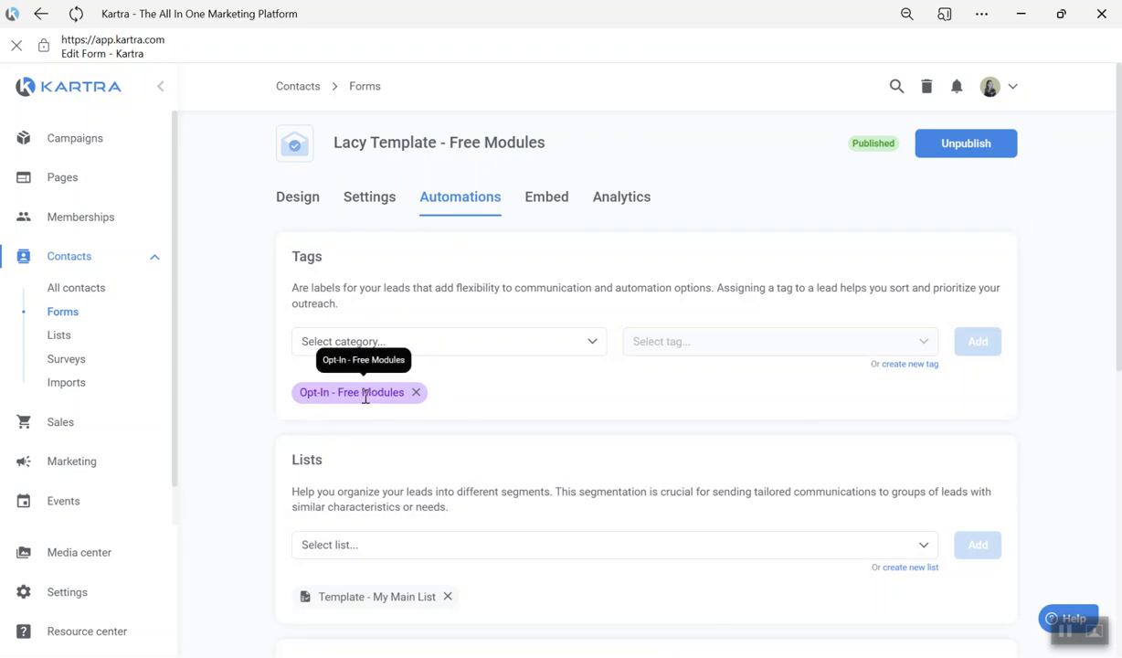
pyautogui.scroll(-1, 417, 356)
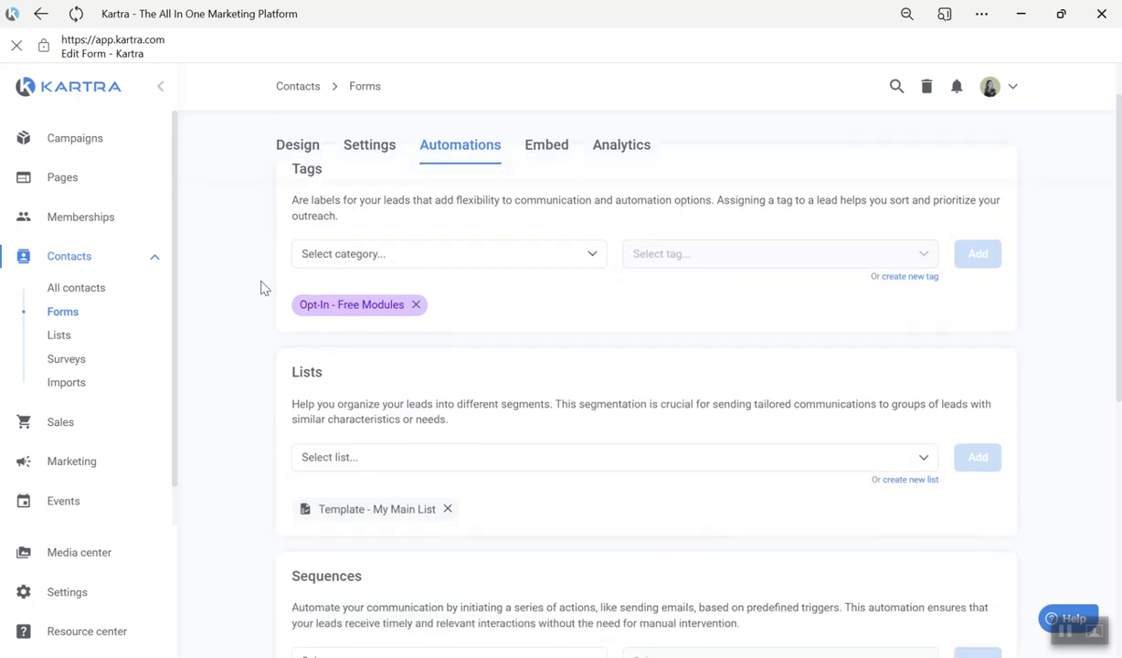
pyautogui.scroll(-1, 421, 348)
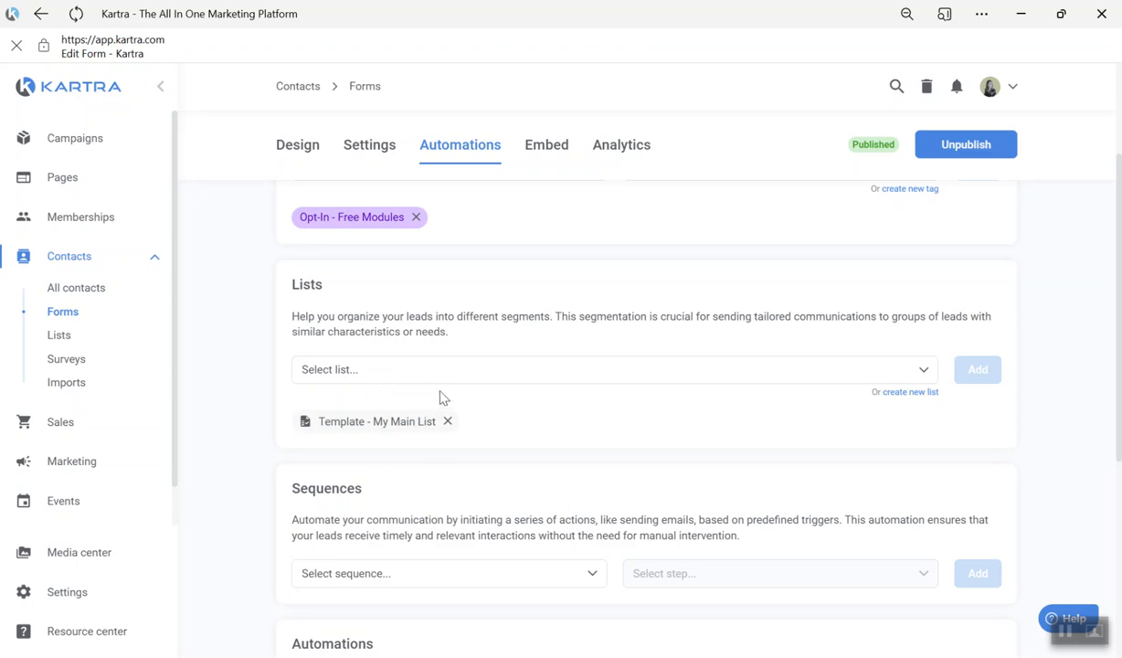
pyautogui.scroll(-1, 468, 409)
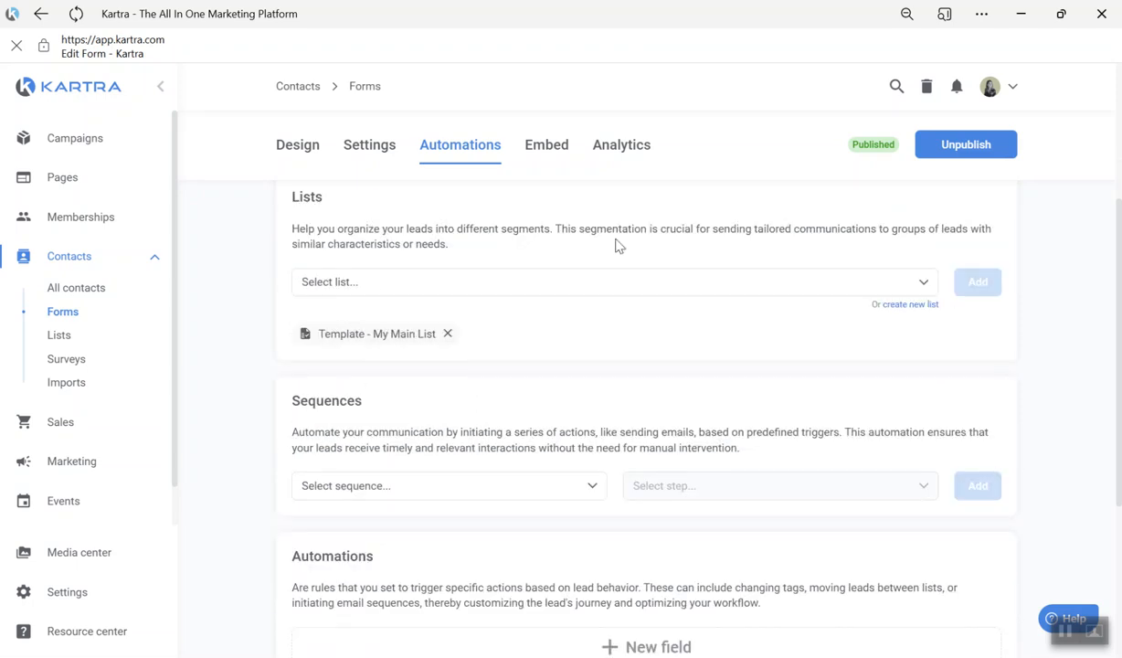
pyautogui.scroll(-1, 617, 244)
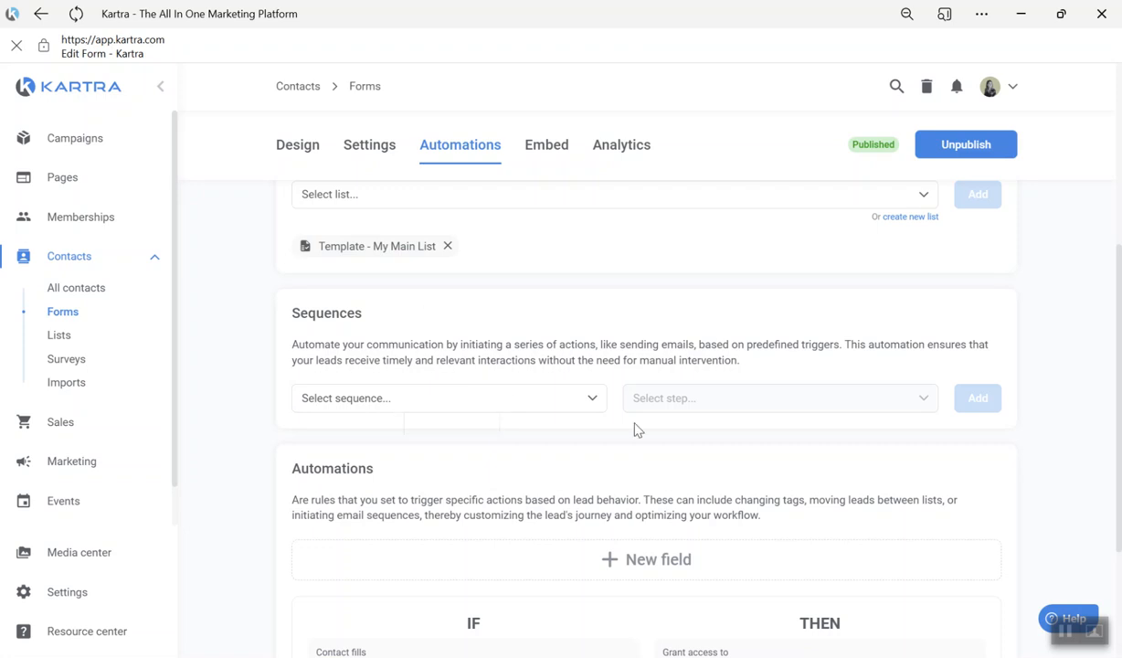
pyautogui.scroll(-2, 536, 457)
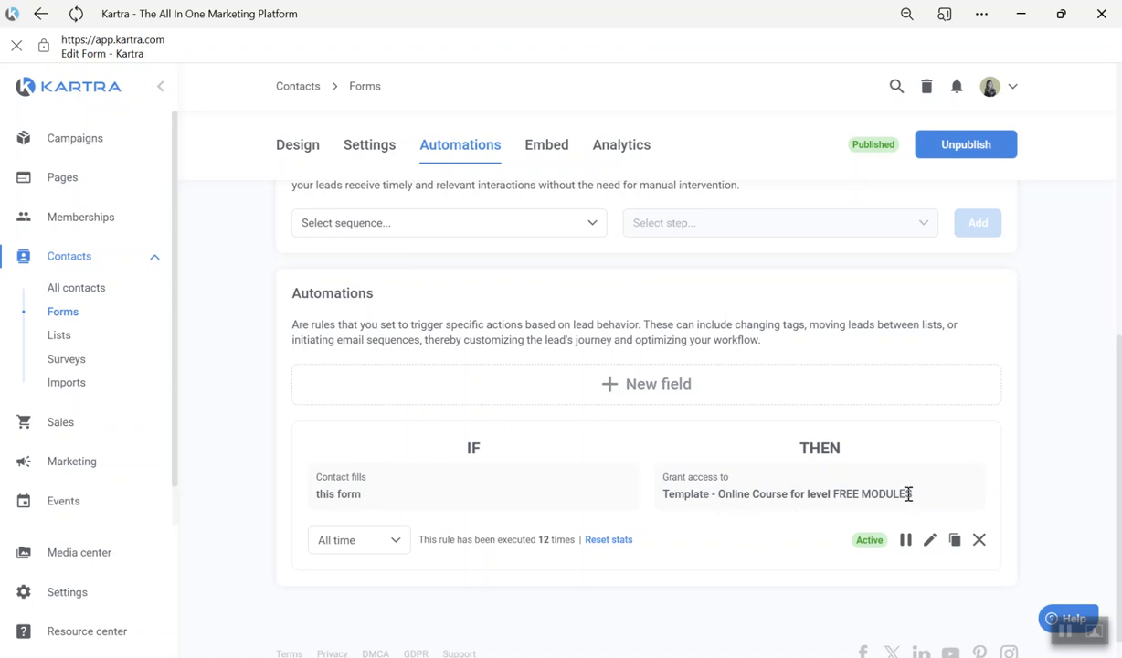
# - Start a new automation rule for the form with the condition "Contact fills this form"
pyautogui.click(654, 384)
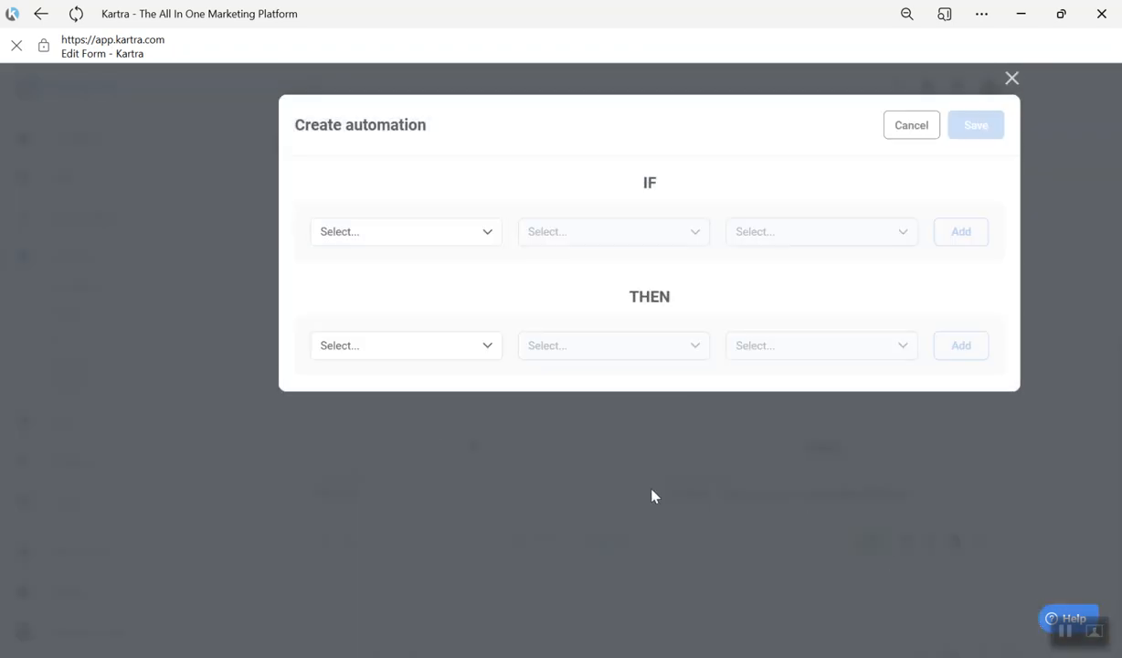
pyautogui.click(369, 226)
pyautogui.click(393, 293)
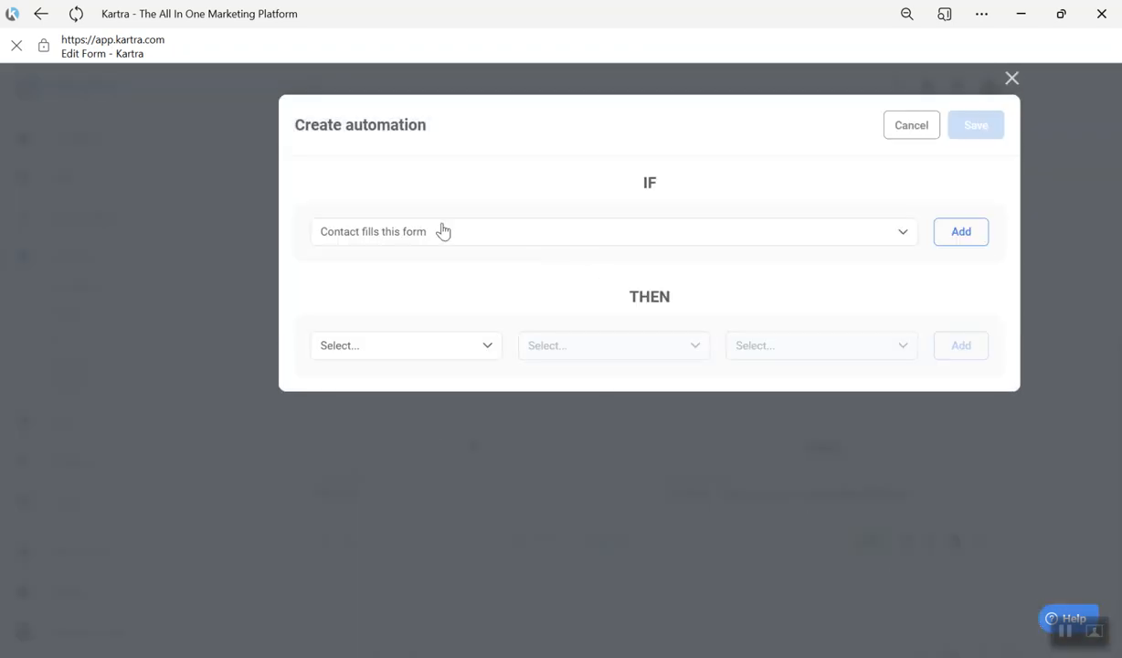
pyautogui.click(959, 236)
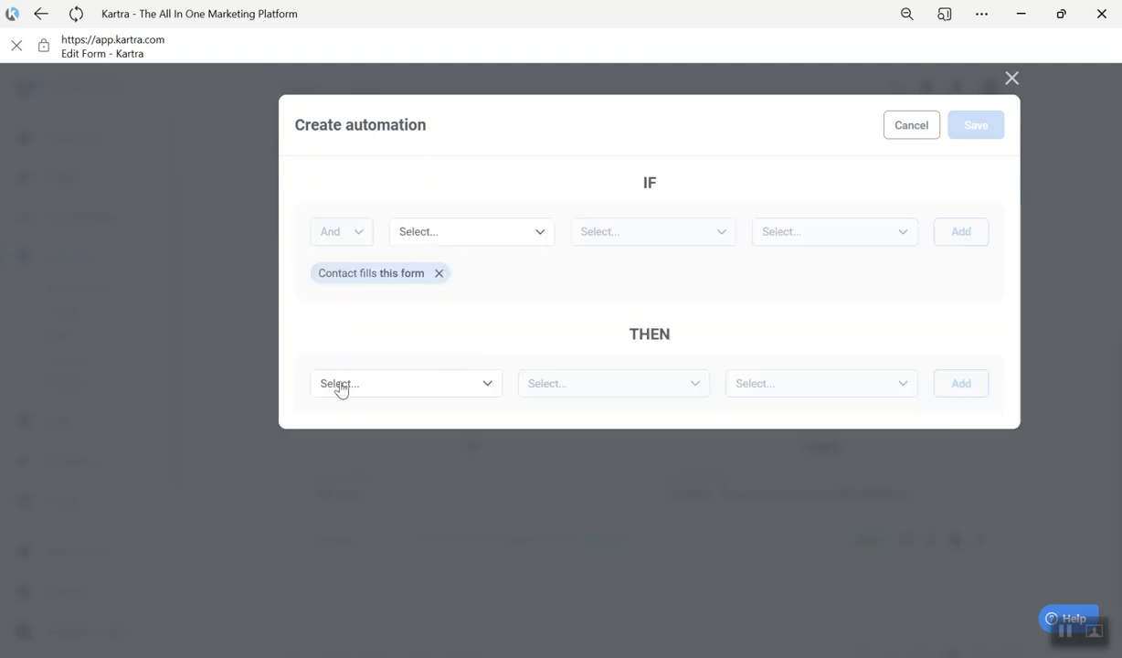
# - Add an action to the rule that grants access to the Kartra Tech Hub membership at the FREE MODULES level
pyautogui.click(360, 389)
pyautogui.scroll(-3, 394, 503)
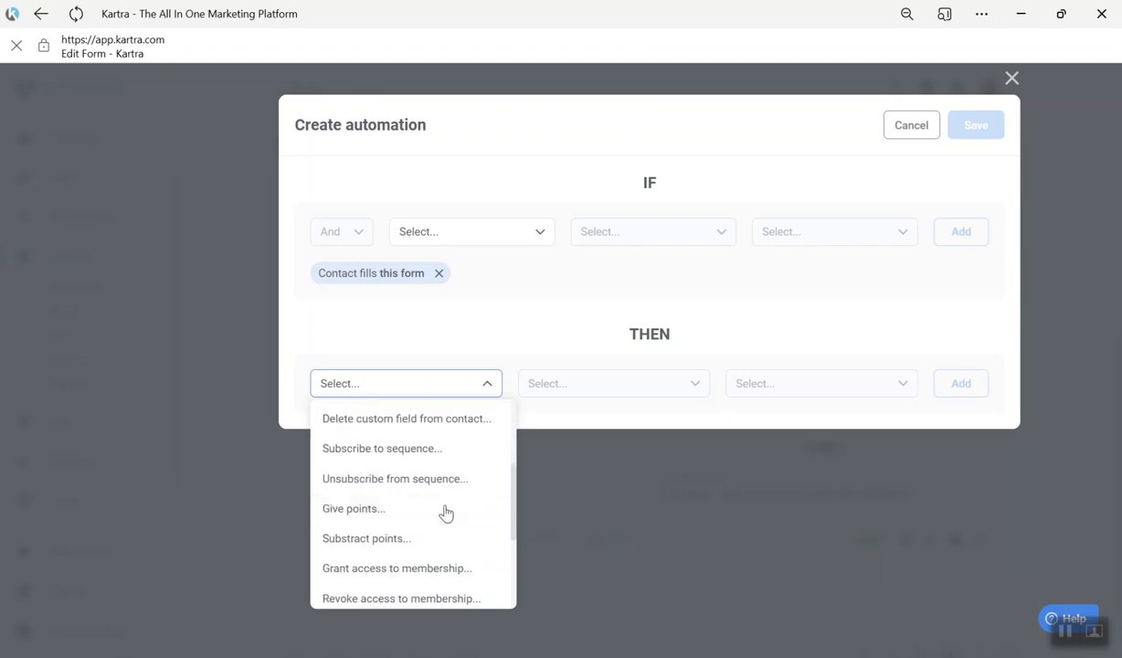
pyautogui.scroll(-2, 420, 511)
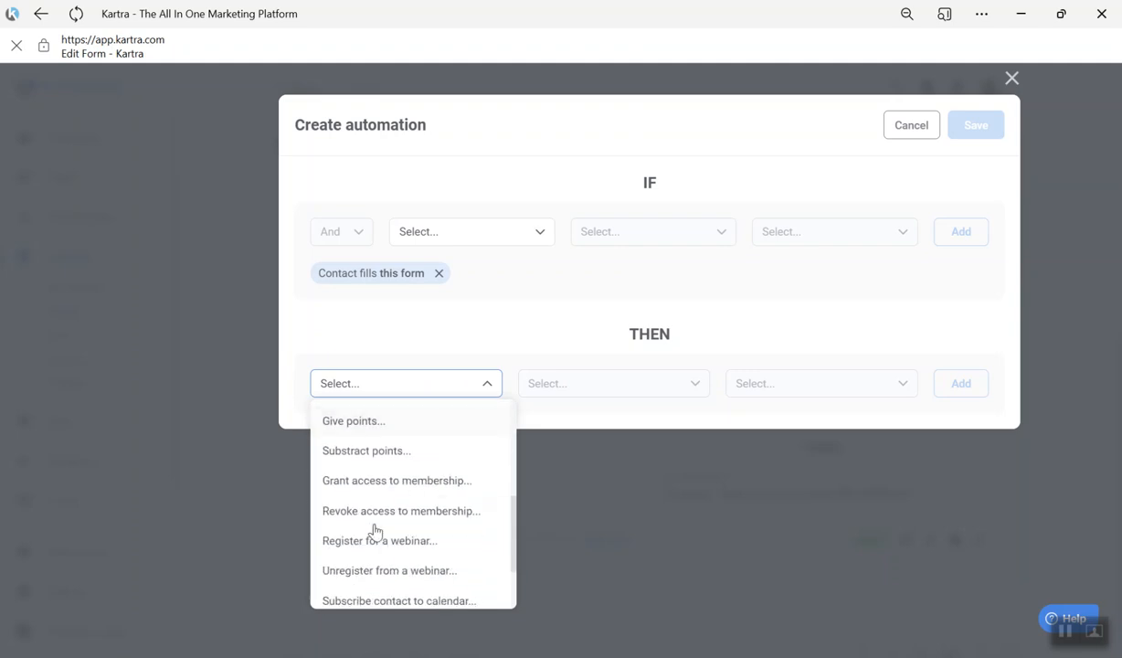
pyautogui.click(387, 479)
pyautogui.click(584, 383)
pyautogui.click(562, 447)
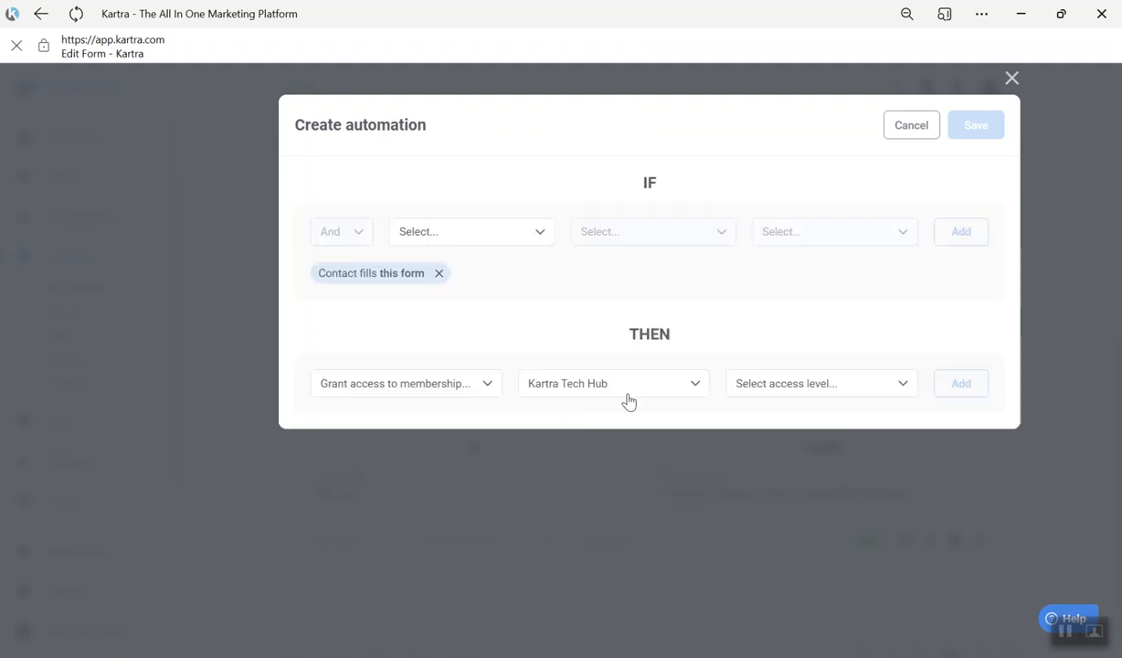
pyautogui.click(772, 393)
pyautogui.click(768, 448)
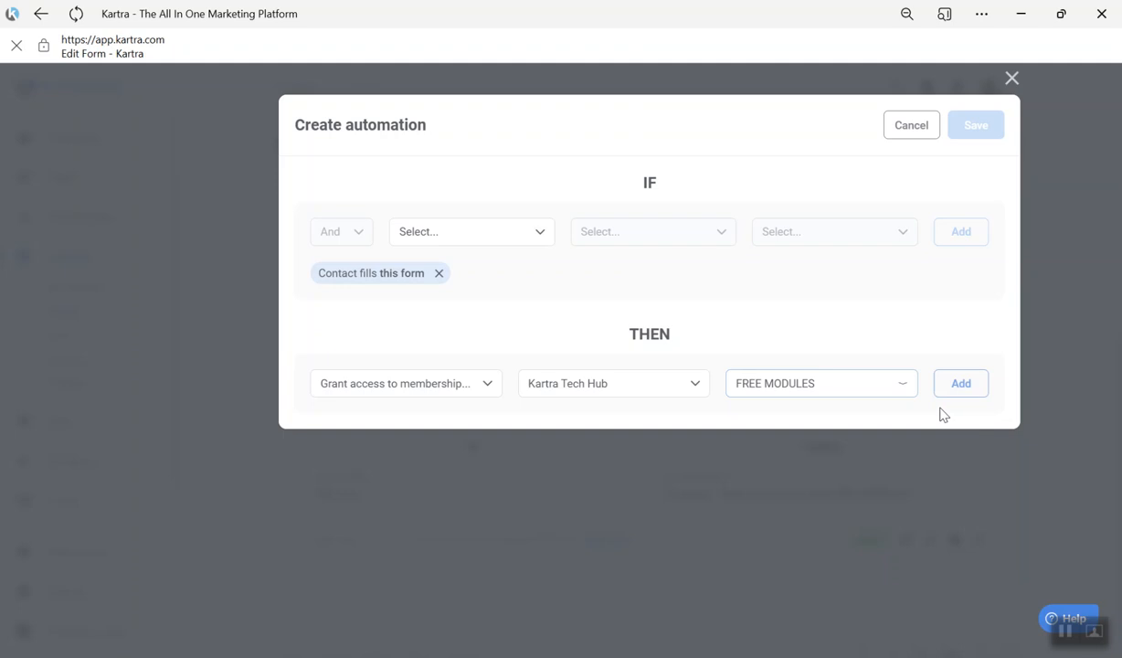
pyautogui.click(955, 388)
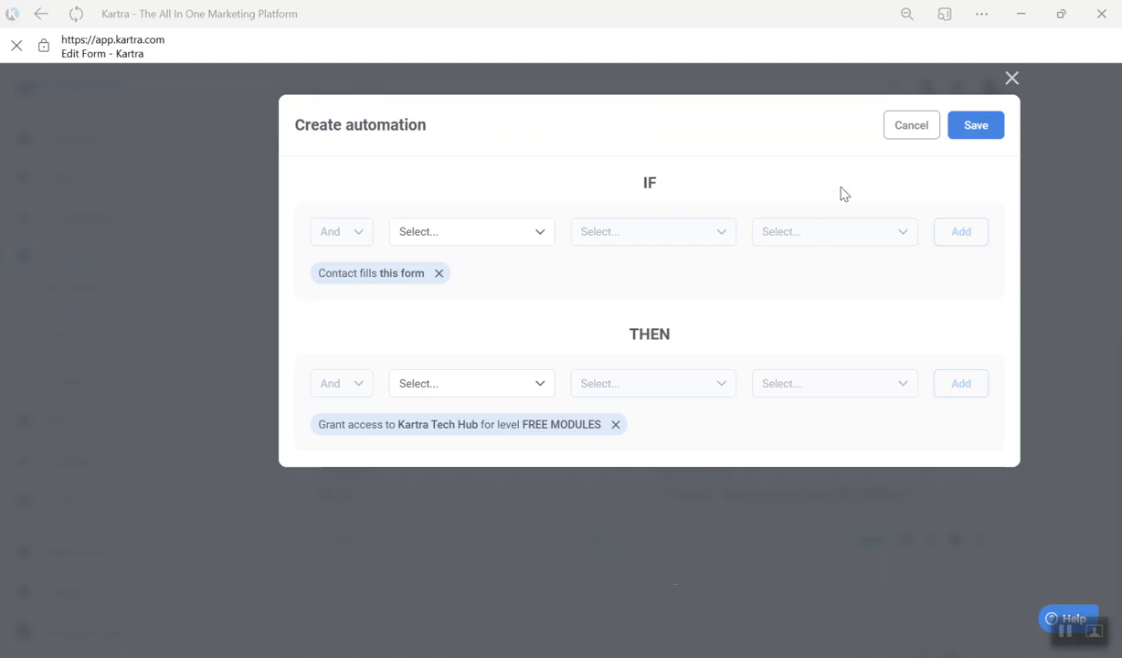
# - Discard the new automation rule and view the form's JavaScript embed code
pyautogui.click(912, 126)
pyautogui.scroll(6, 1014, 458)
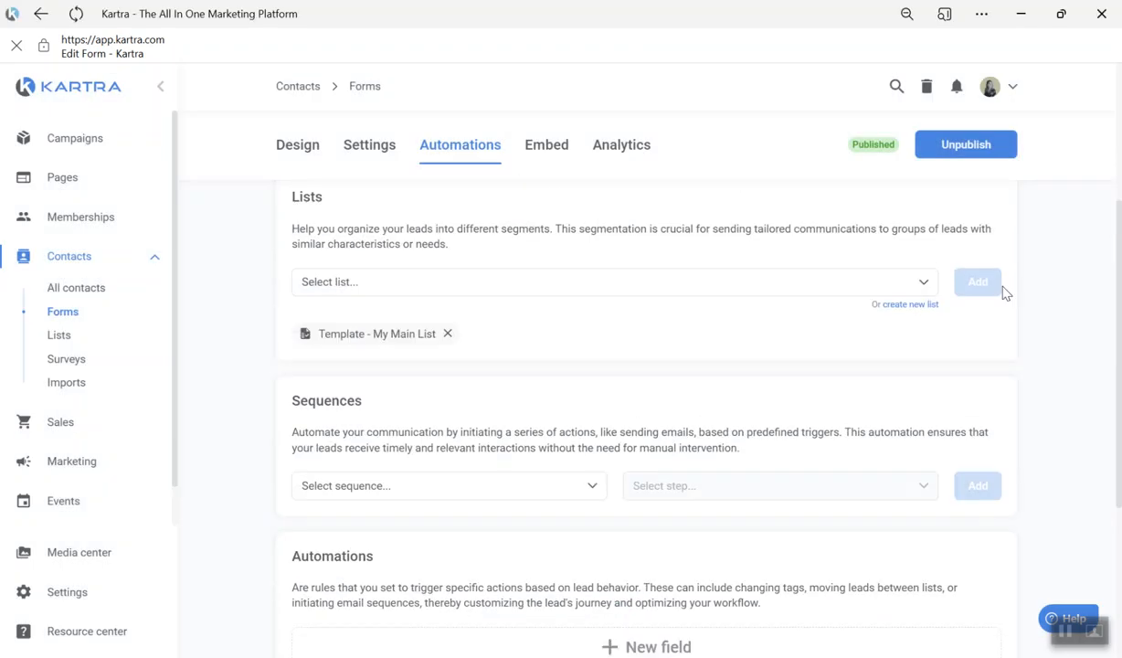
pyautogui.click(548, 197)
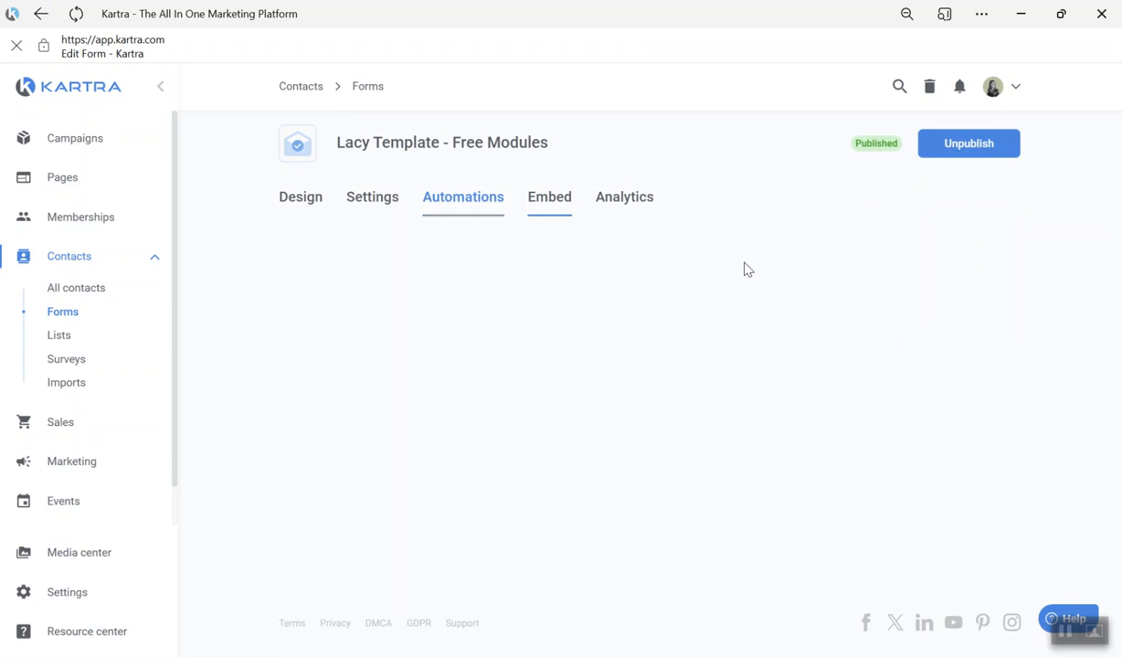
pyautogui.click(426, 201)
pyautogui.click(543, 199)
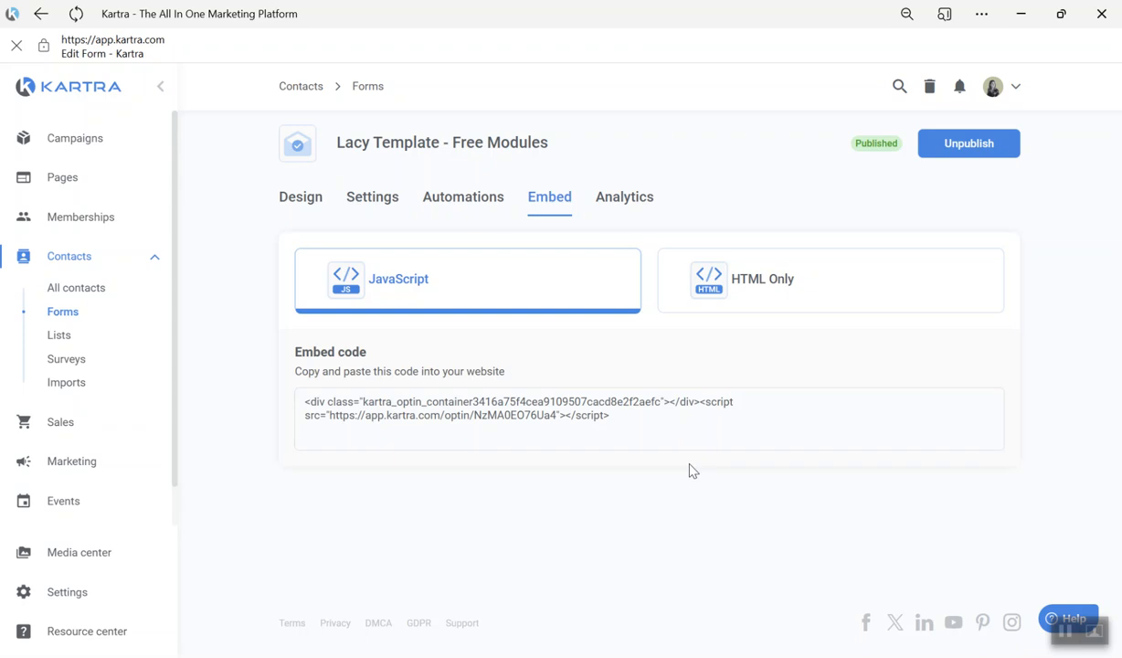
# - Search all pages for "free modules" and open the Lacy - Free Modules Preview page for editing
pyautogui.click(63, 178)
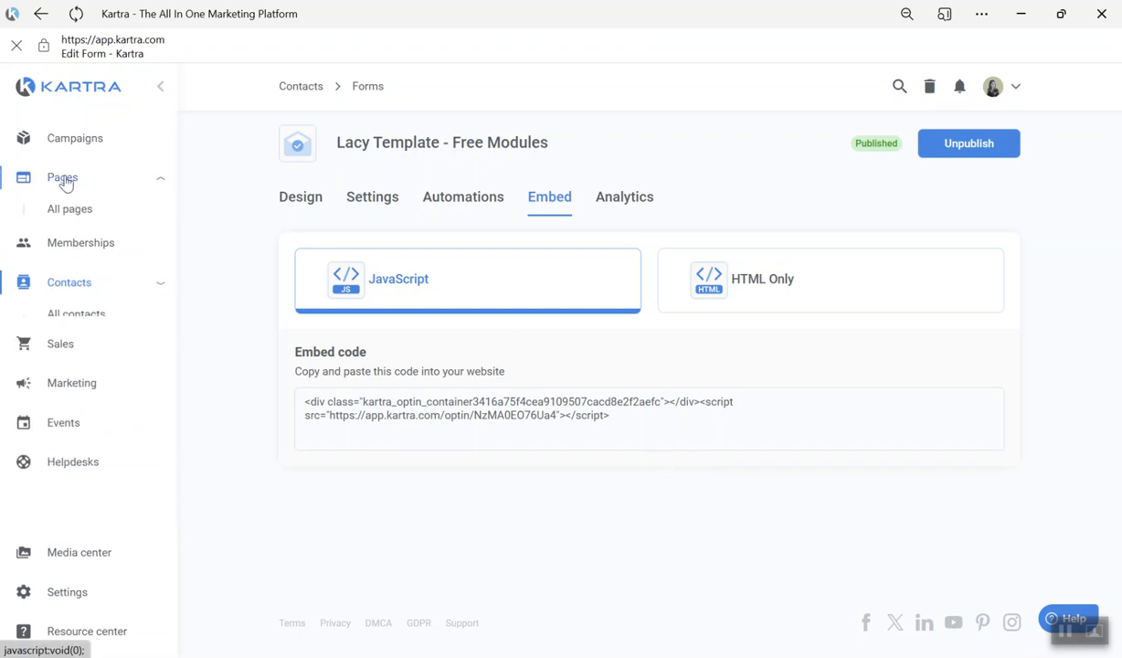
pyautogui.click(61, 210)
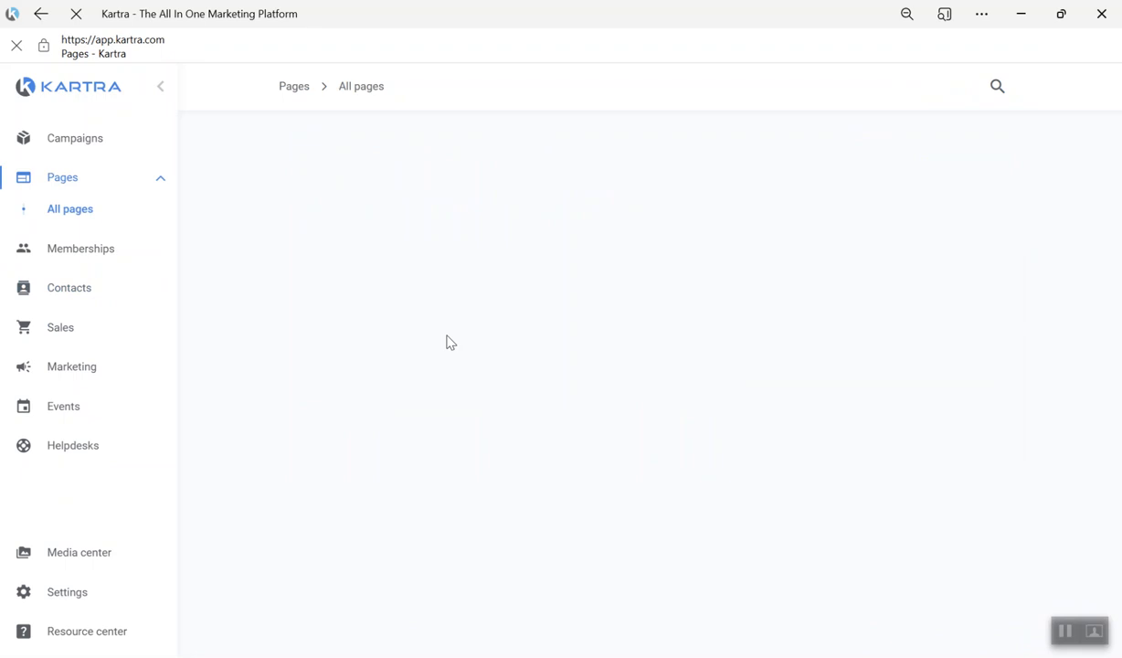
pyautogui.click(405, 220)
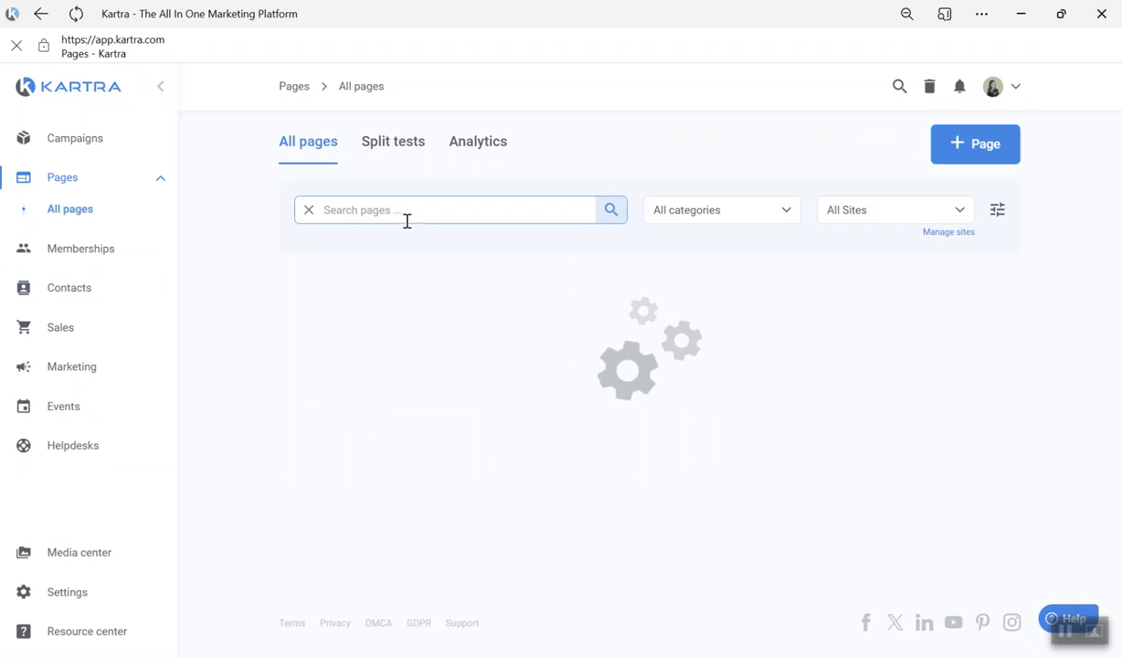
pyautogui.write('free')
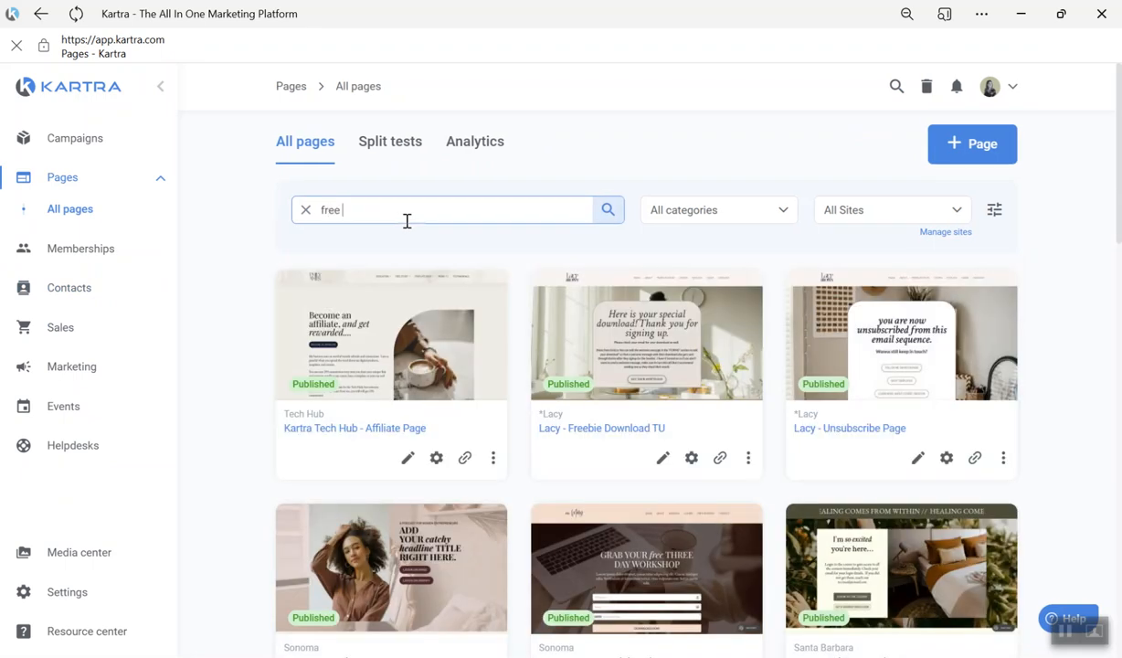
pyautogui.write(' modules')
pyautogui.press('Return')
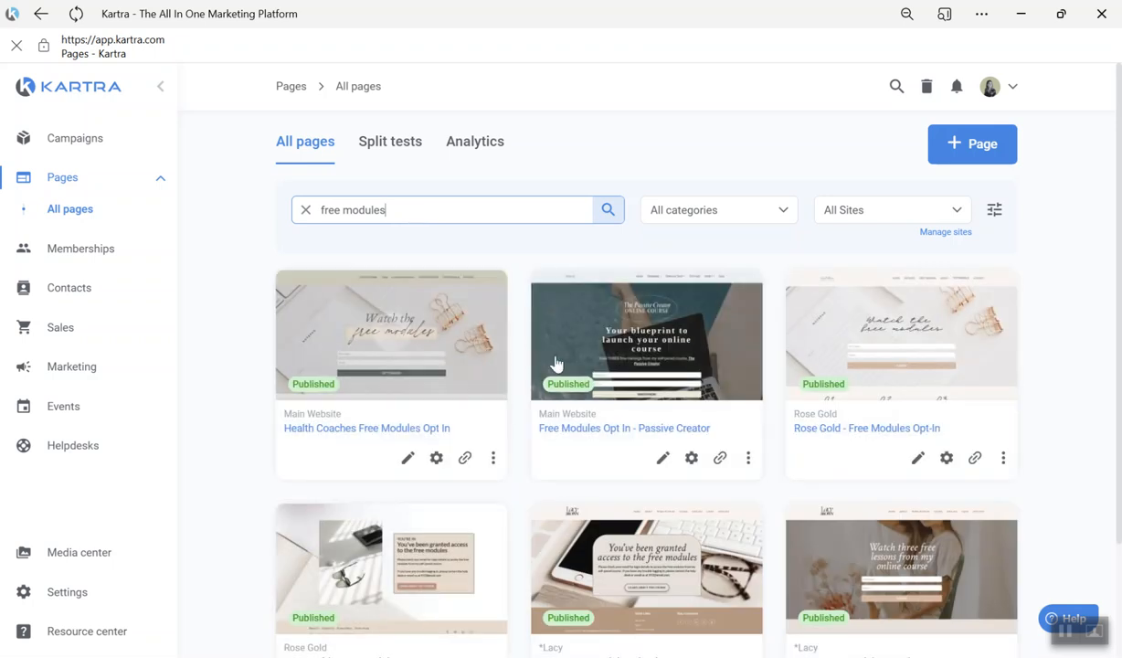
pyautogui.scroll(-3, 896, 496)
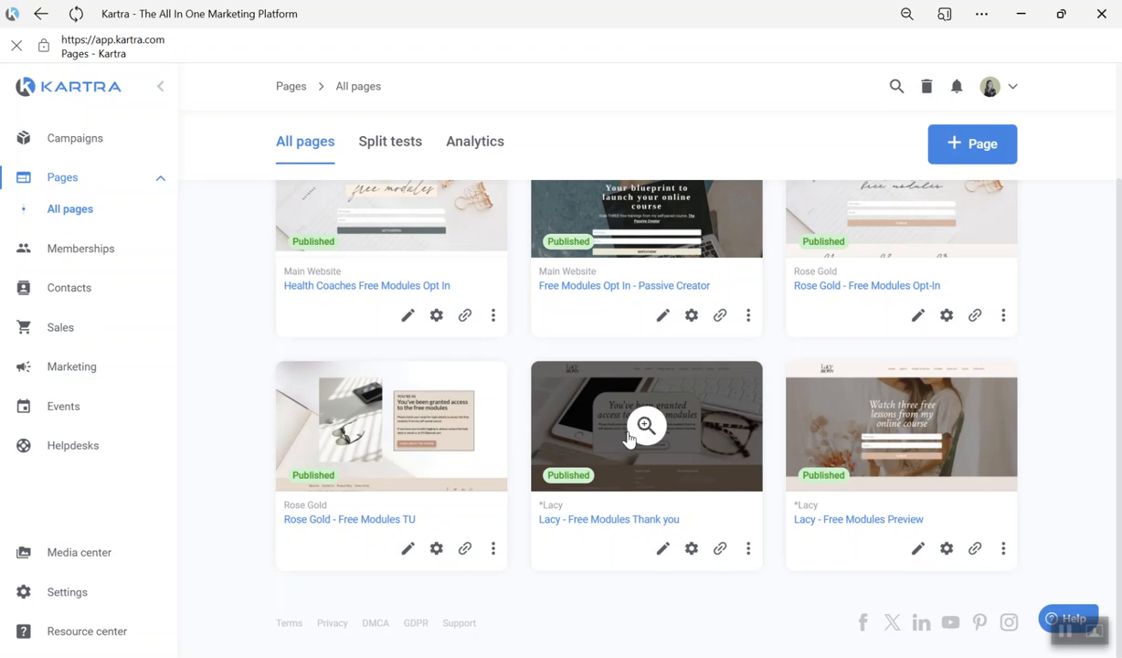
pyautogui.click(918, 549)
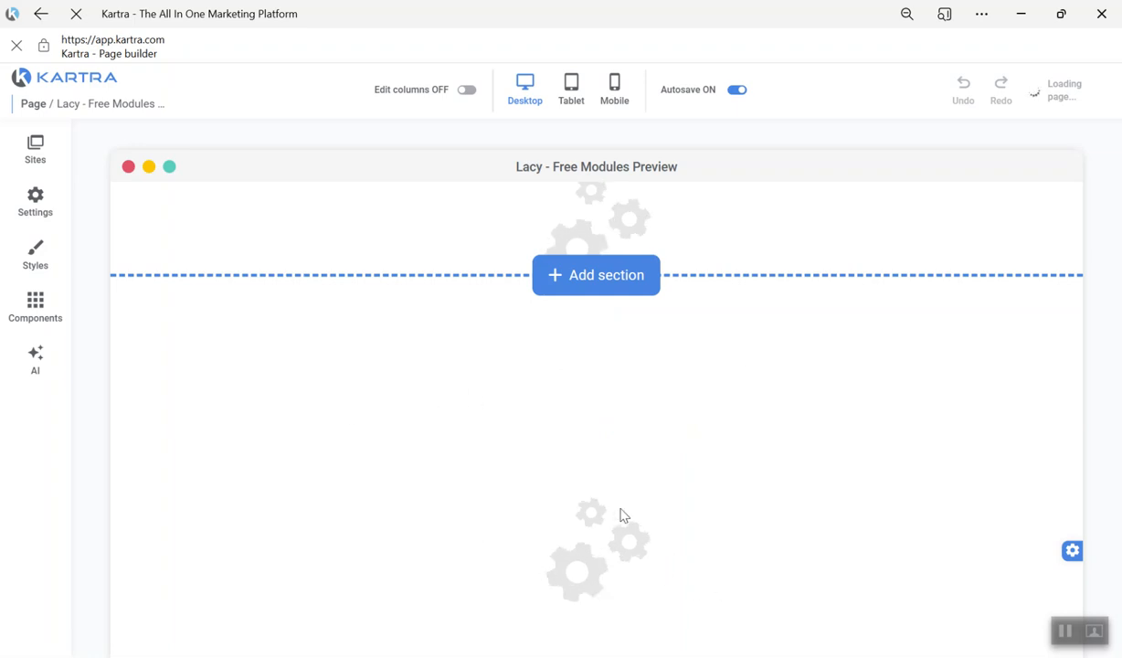
# - Apply the "Lacy Template - Free Modules" form to the opt-in component below the page's headline
pyautogui.scroll(-2, 603, 475)
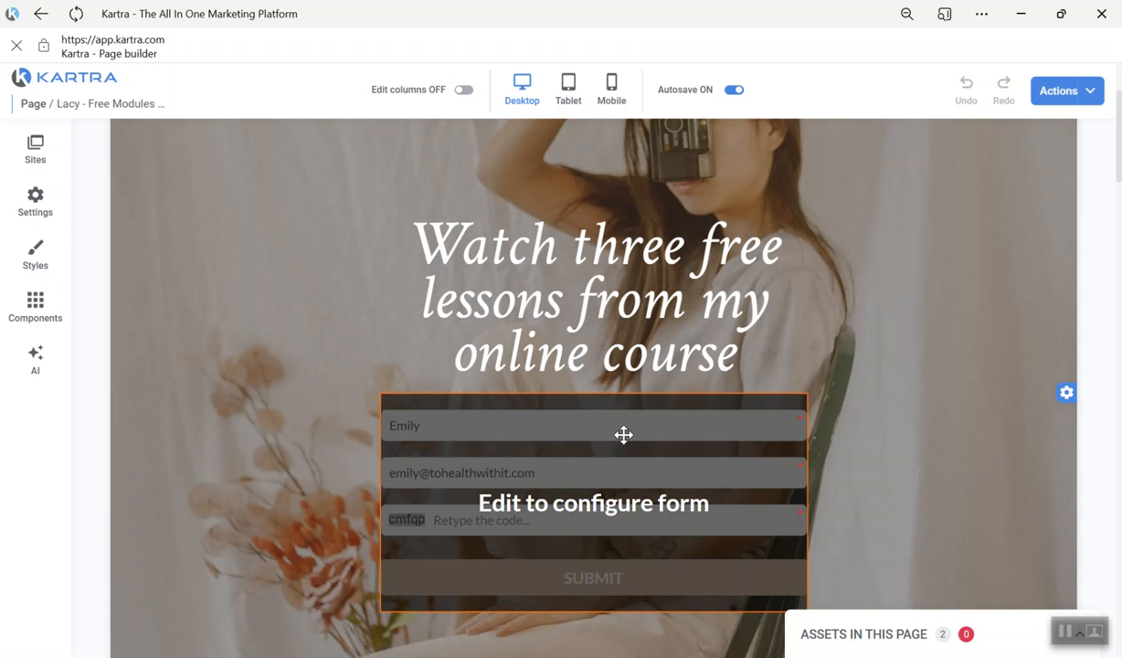
pyautogui.moveTo(581, 393)
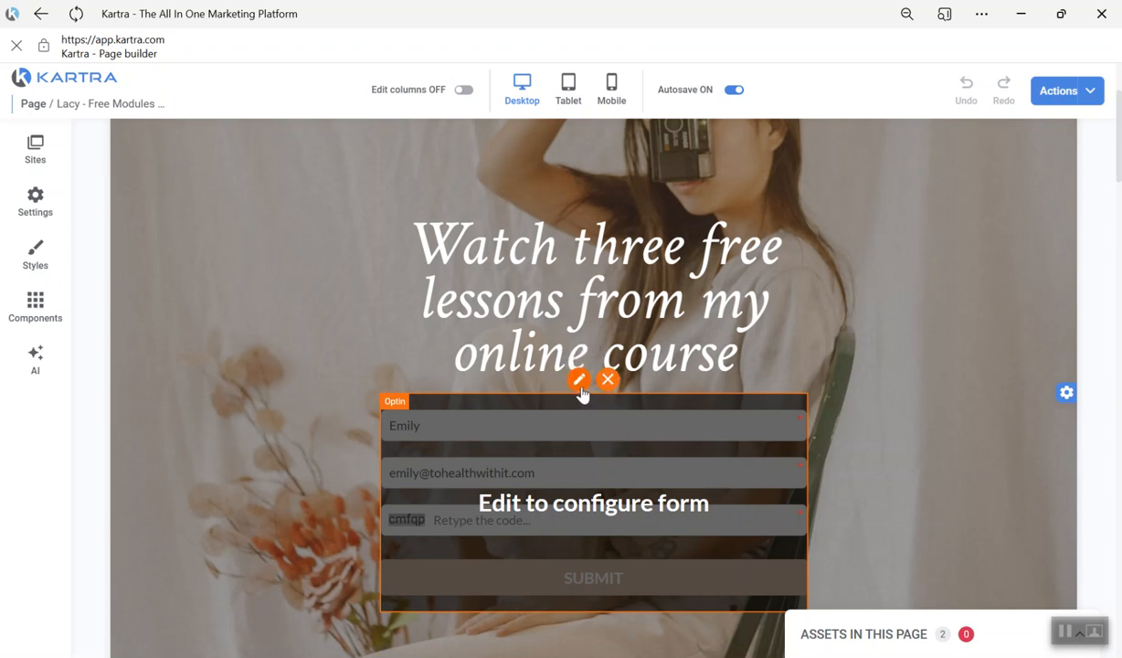
pyautogui.click(579, 381)
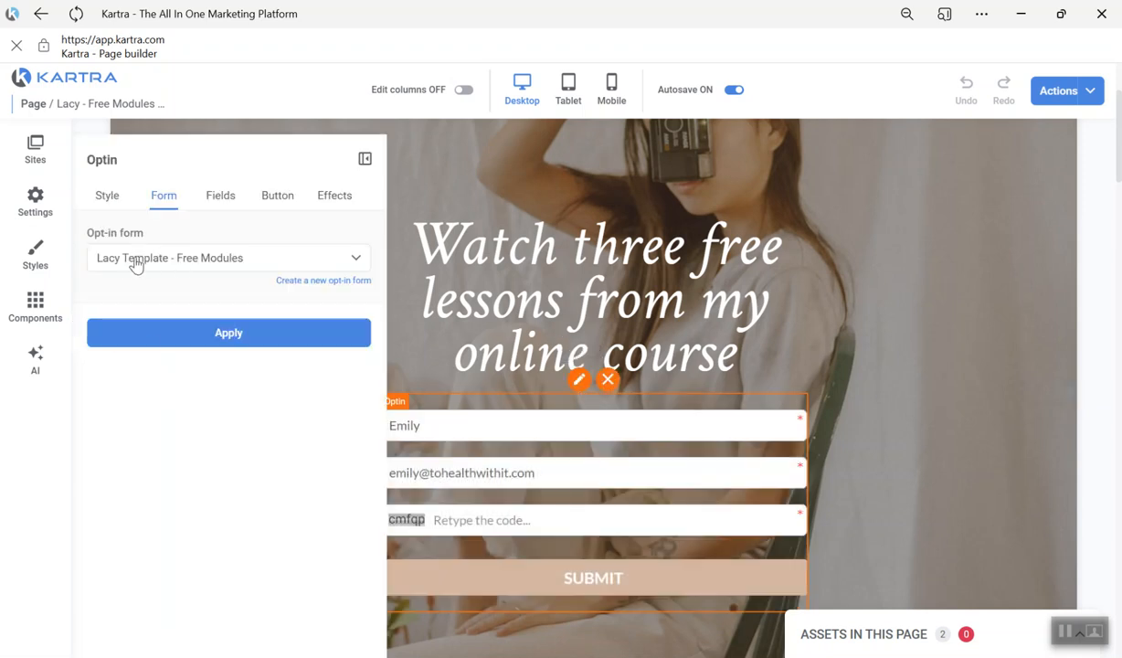
pyautogui.click(131, 259)
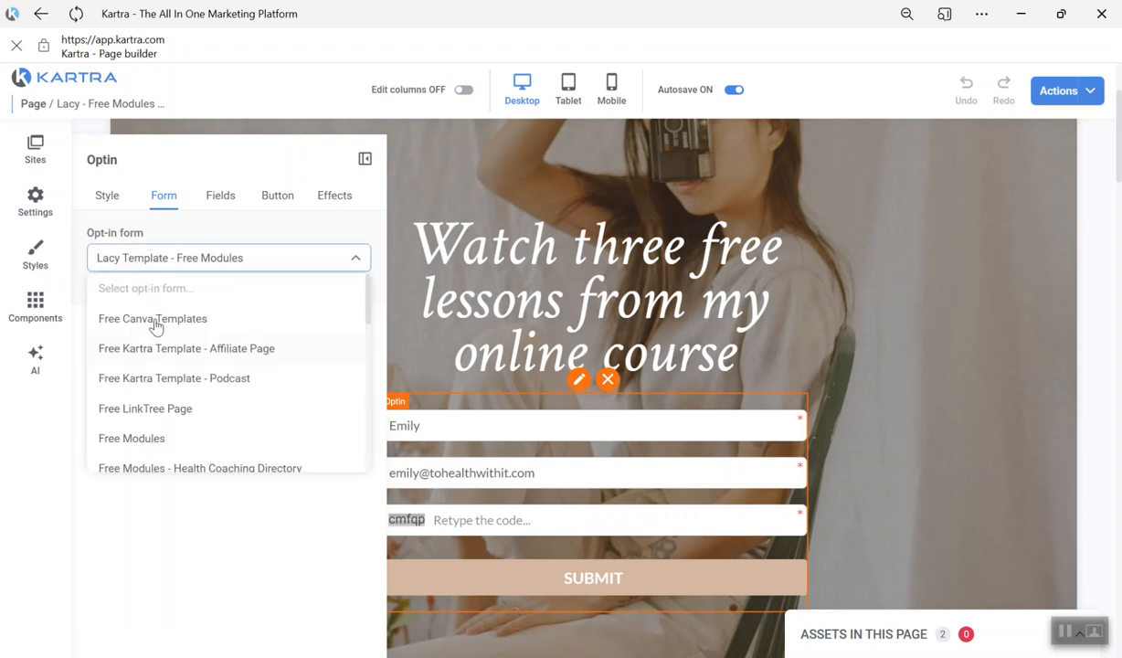
pyautogui.click(169, 236)
pyautogui.click(225, 331)
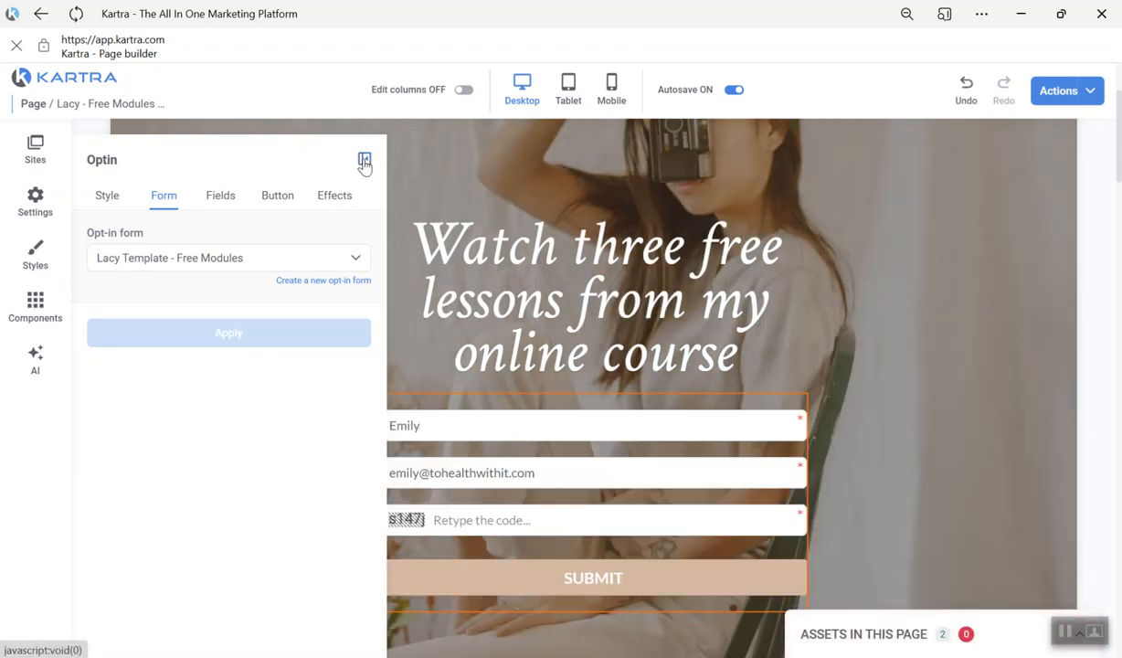
pyautogui.click(902, 302)
pyautogui.scroll(2, 927, 381)
pyautogui.scroll(-8, 910, 363)
pyautogui.scroll(10, 910, 362)
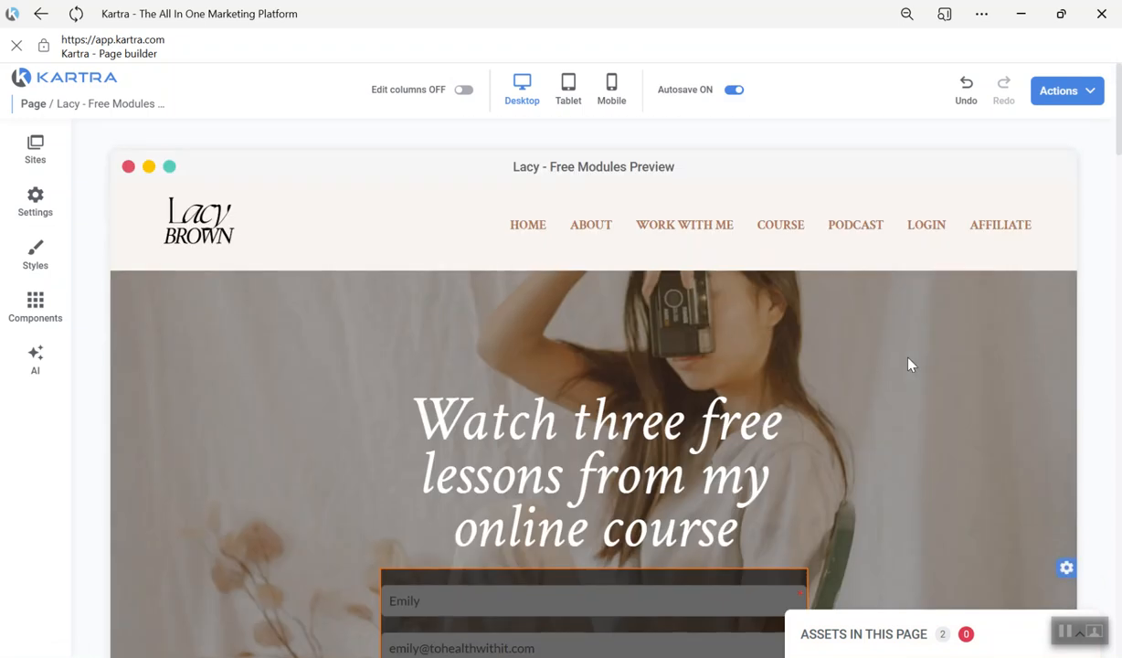
# - View the page's live publishing options without choosing one, and return to the dashboard
pyautogui.click(1058, 93)
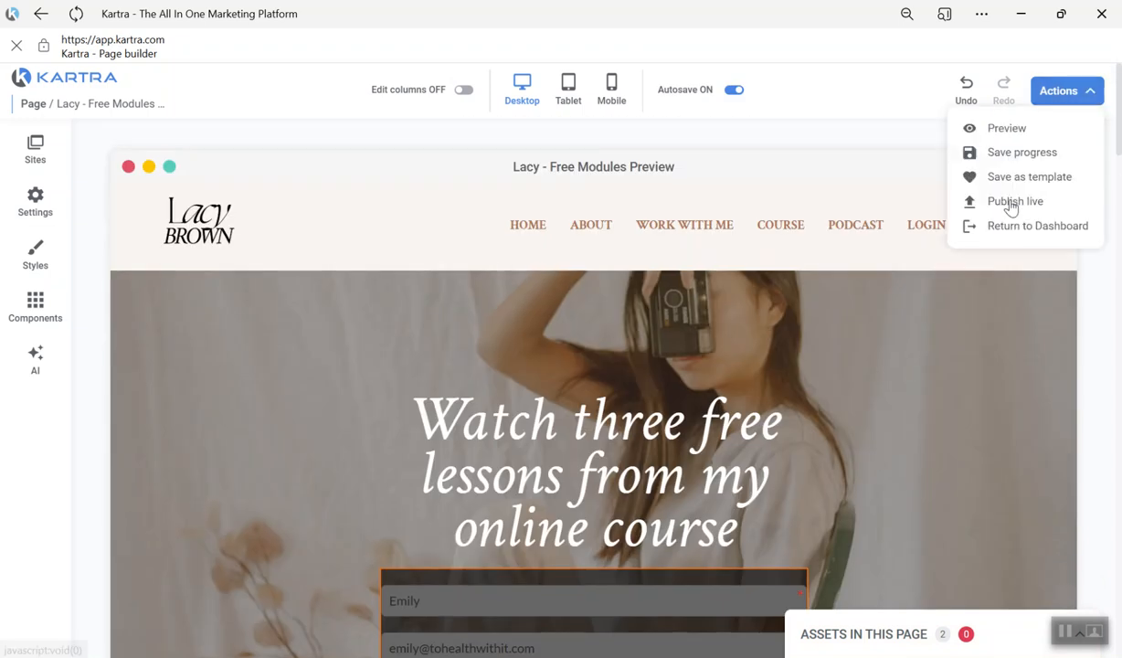
pyautogui.click(1013, 202)
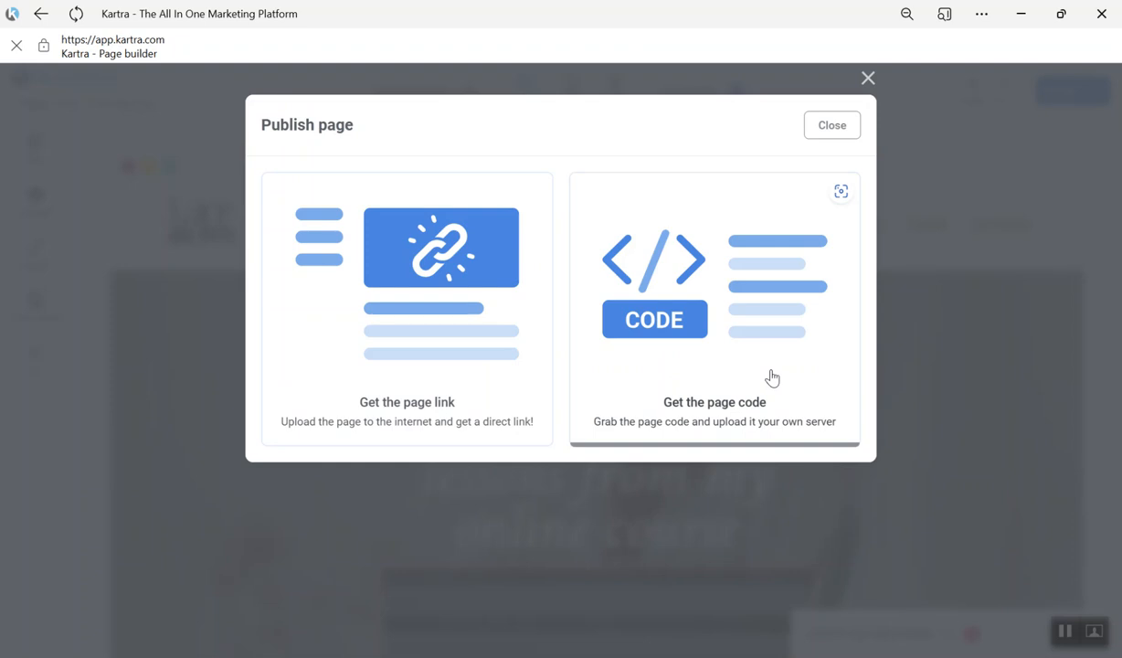
pyautogui.click(832, 125)
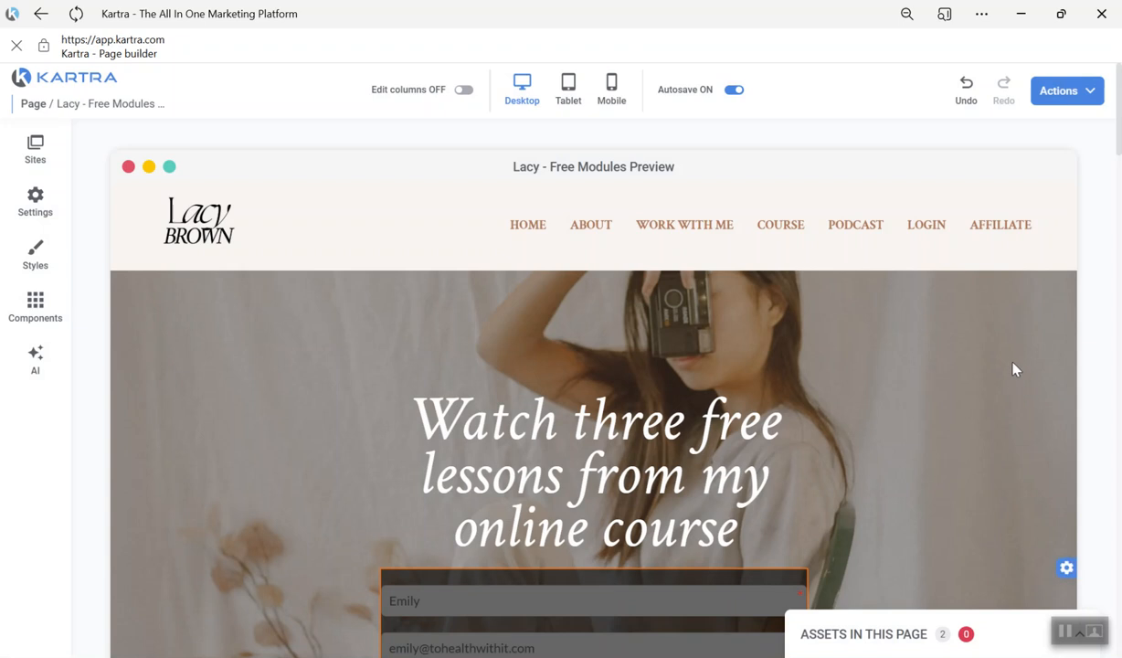
pyautogui.click(1087, 97)
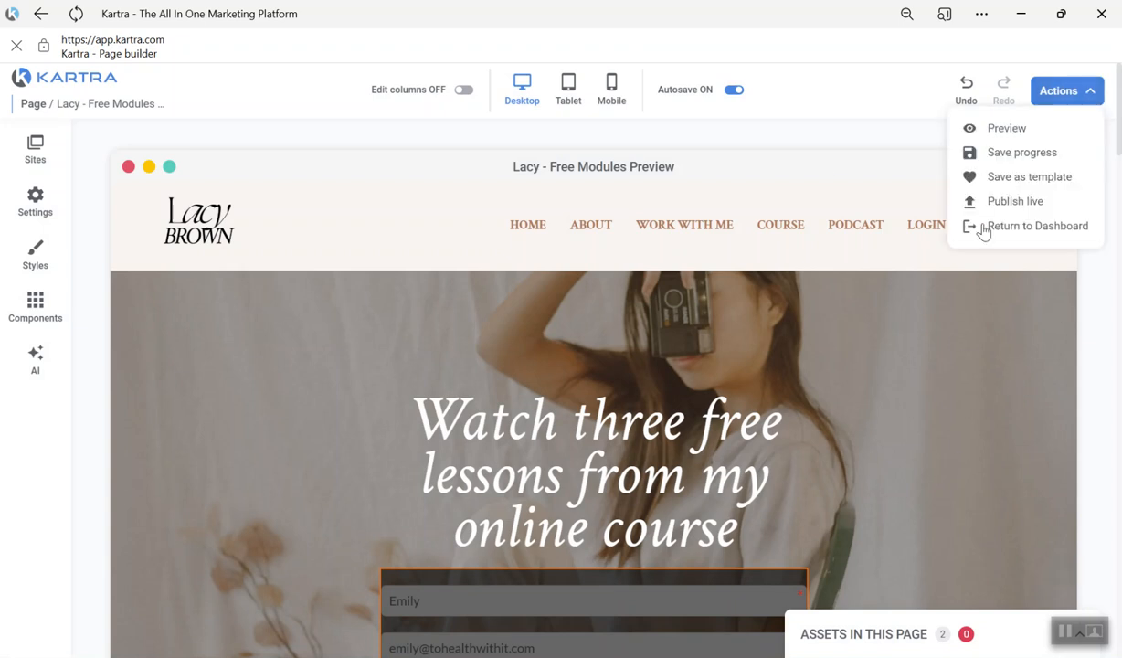
pyautogui.click(1017, 228)
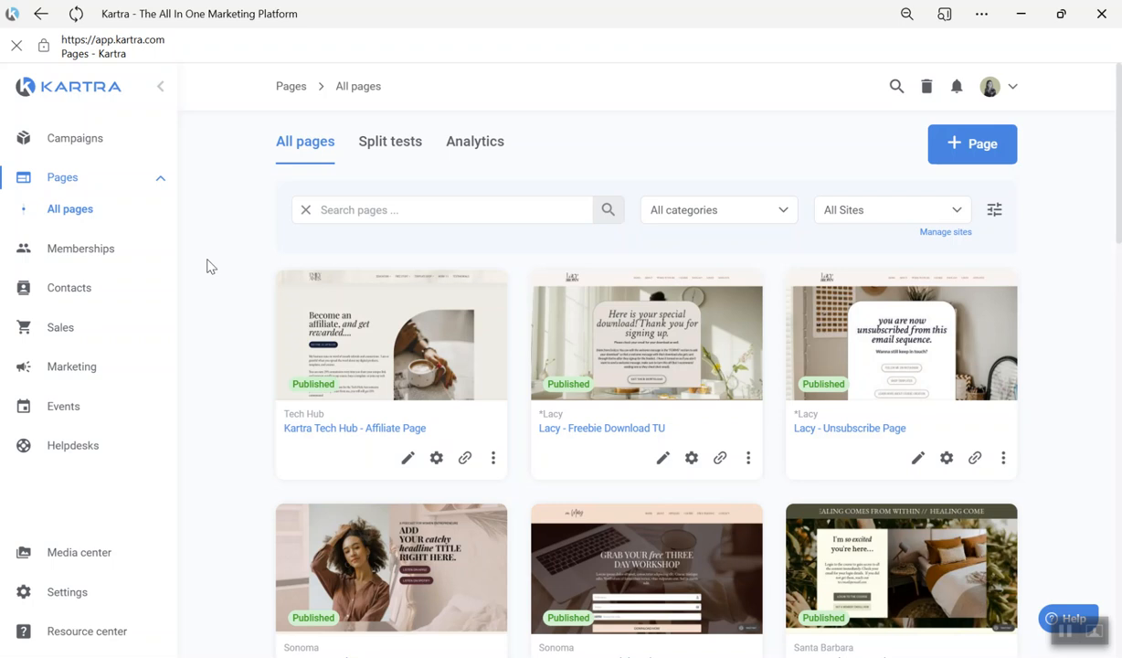
# - Open the access levels of the Kartra Tech Hub membership for editing
pyautogui.click(92, 254)
pyautogui.click(101, 259)
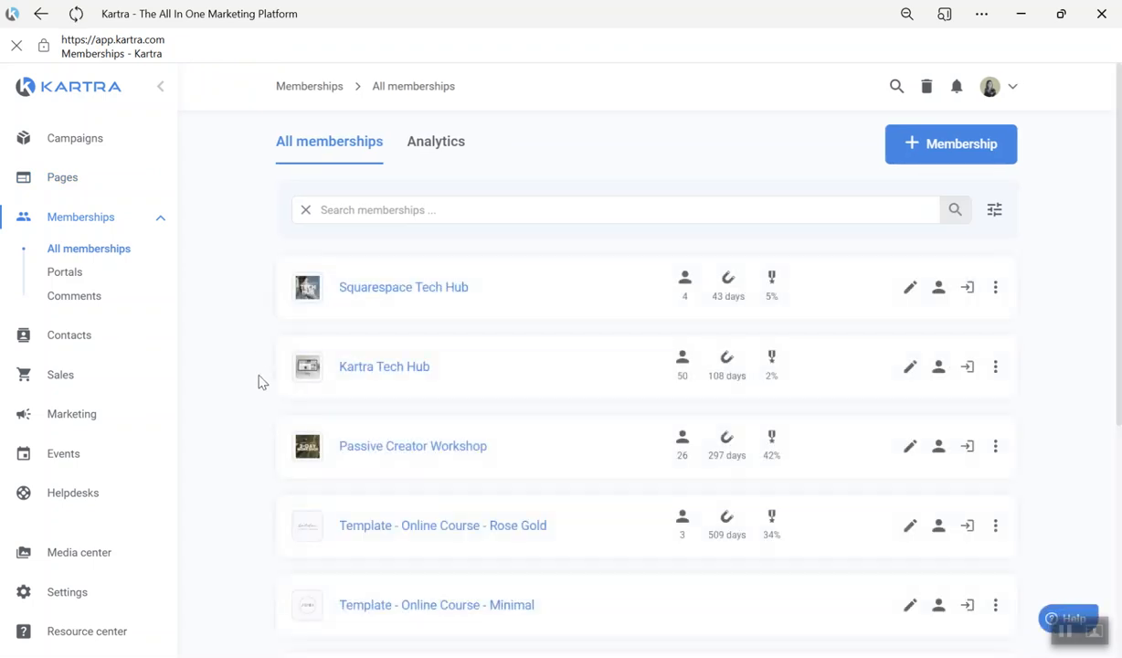
pyautogui.click(355, 370)
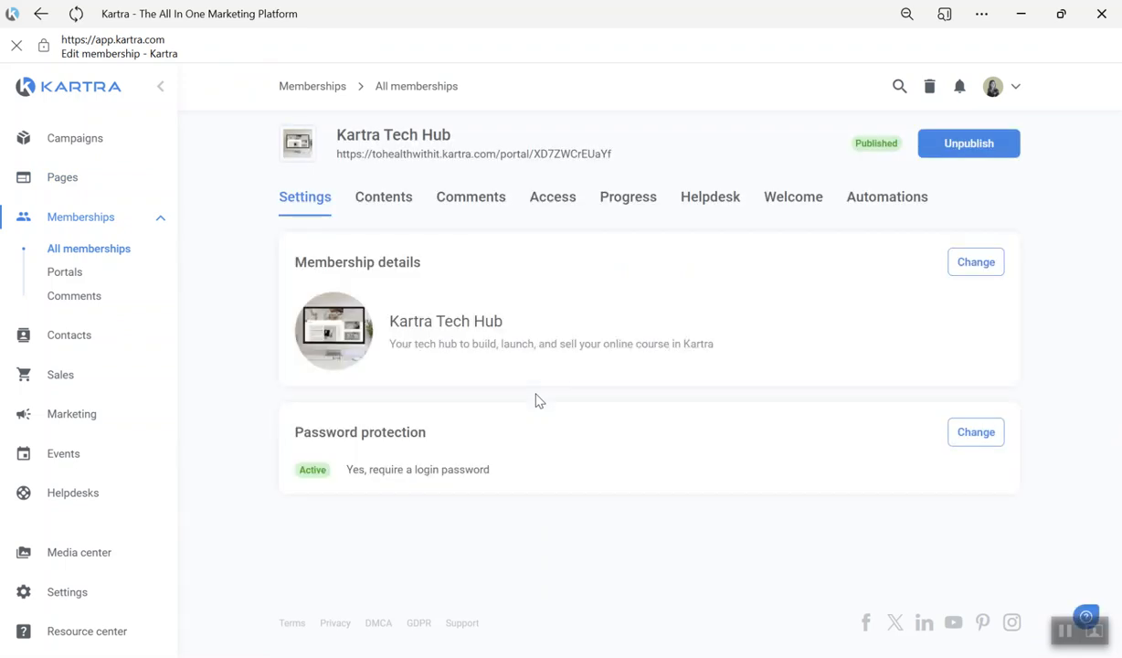
pyautogui.click(529, 197)
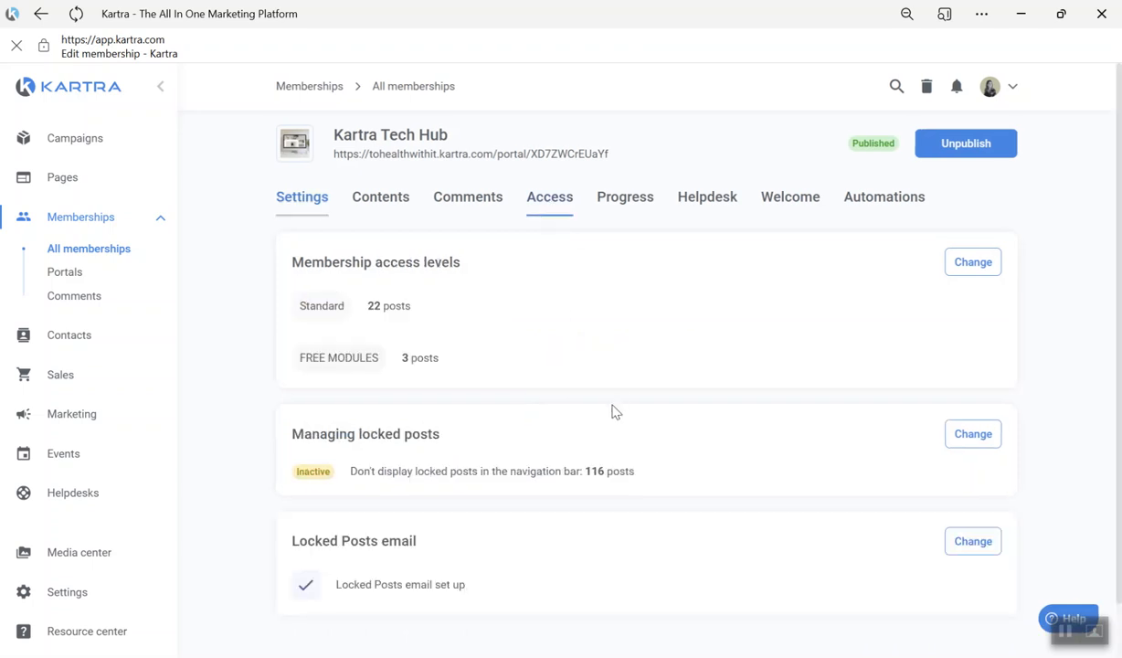
pyautogui.click(976, 266)
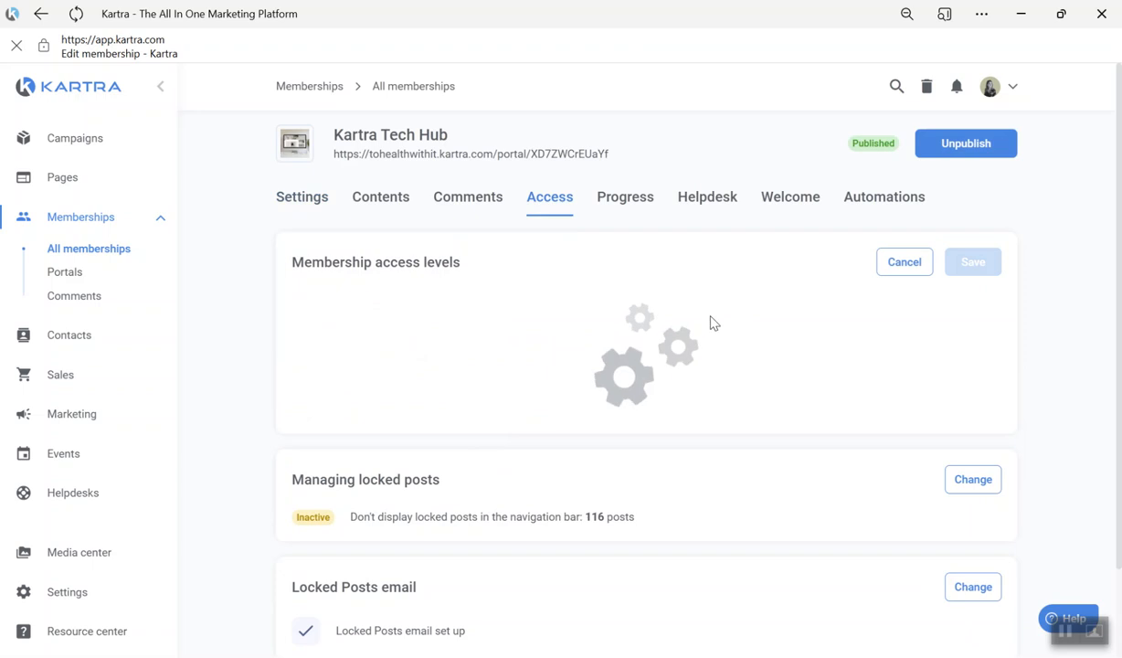
# - Turn off the Intro to Kartra post for the Standard level and turn it on for the FREE MODULES level
pyautogui.scroll(-1, 658, 357)
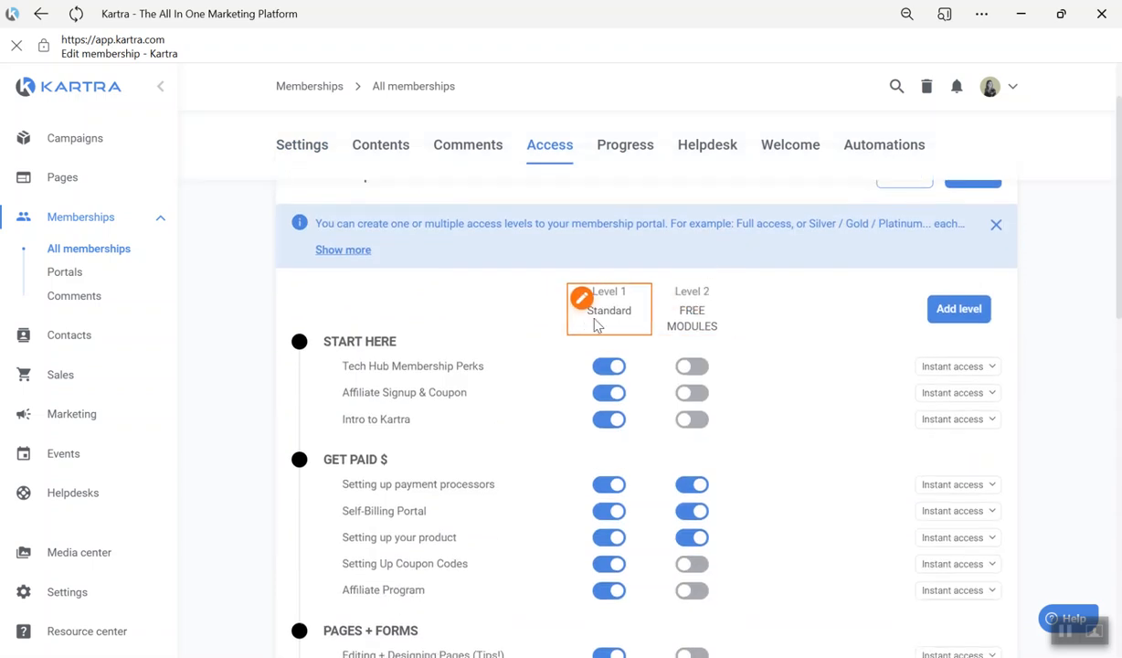
pyautogui.scroll(-5, 618, 453)
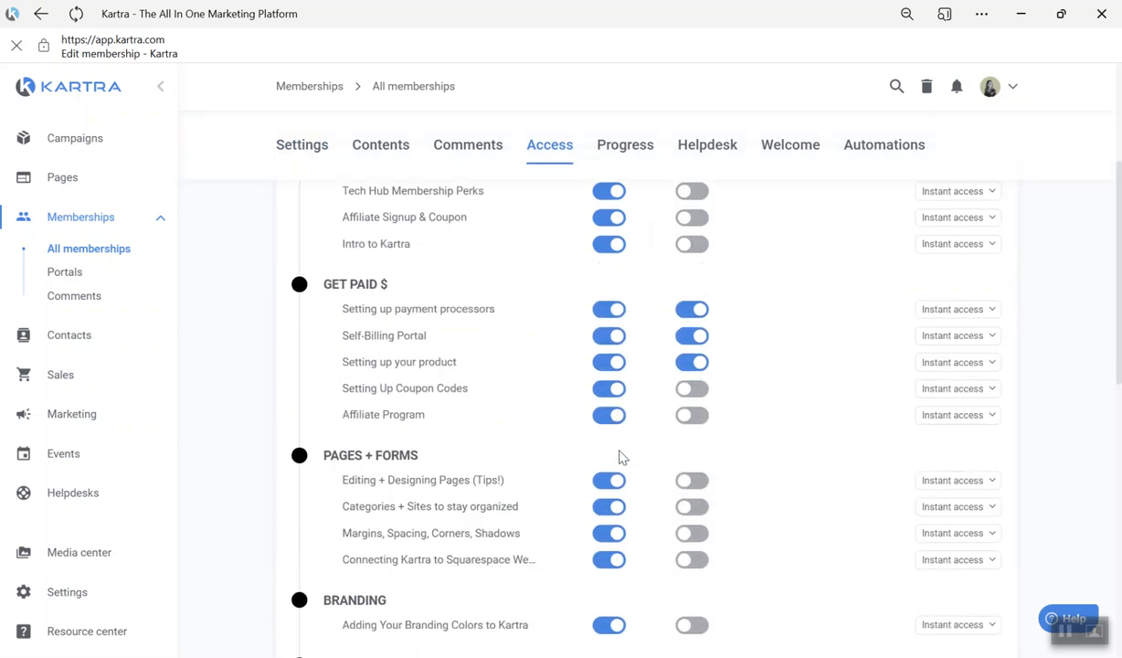
pyautogui.scroll(-5, 618, 471)
pyautogui.scroll(15, 616, 483)
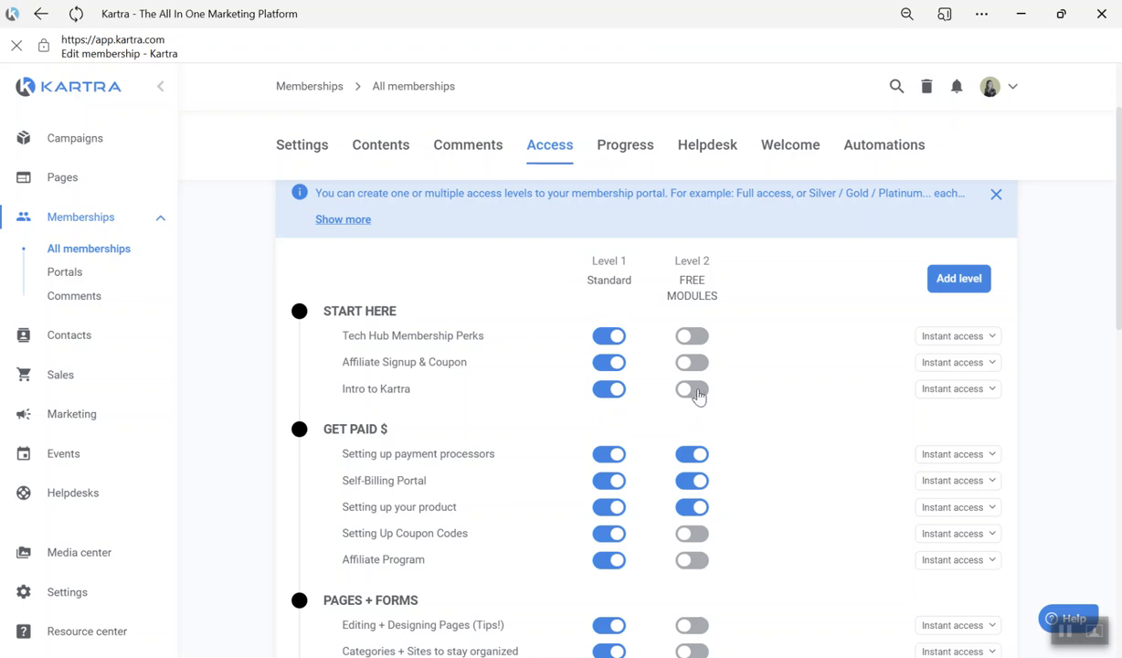
pyautogui.click(607, 390)
pyautogui.click(693, 391)
pyautogui.moveTo(334, 393); pyautogui.dragTo(411, 393)
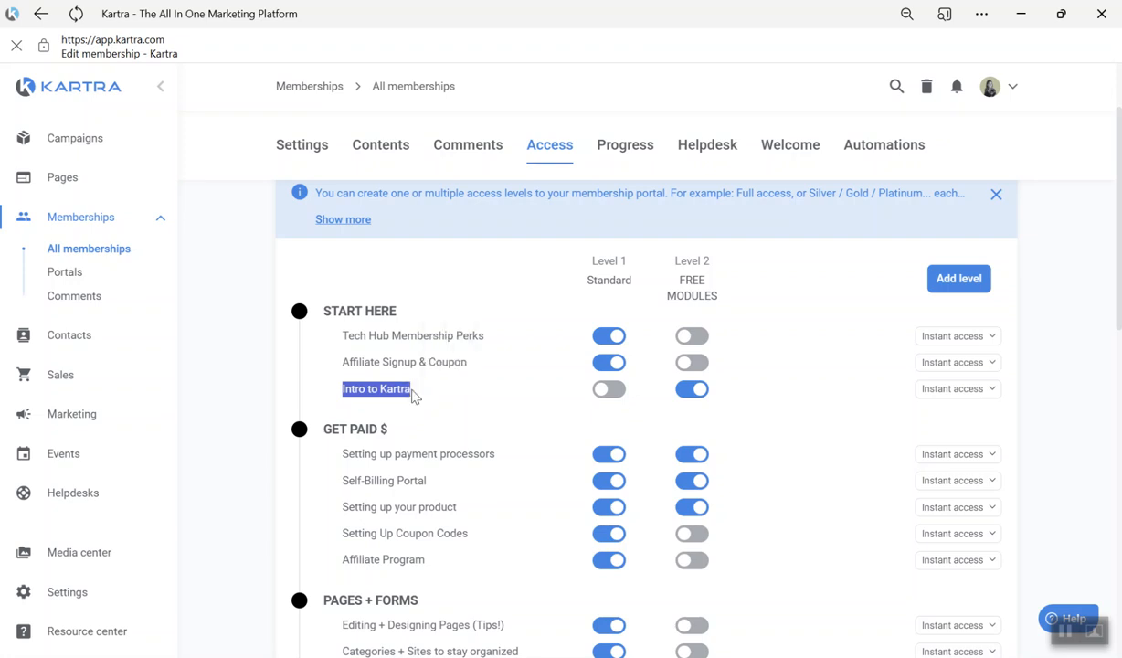
pyautogui.click(747, 402)
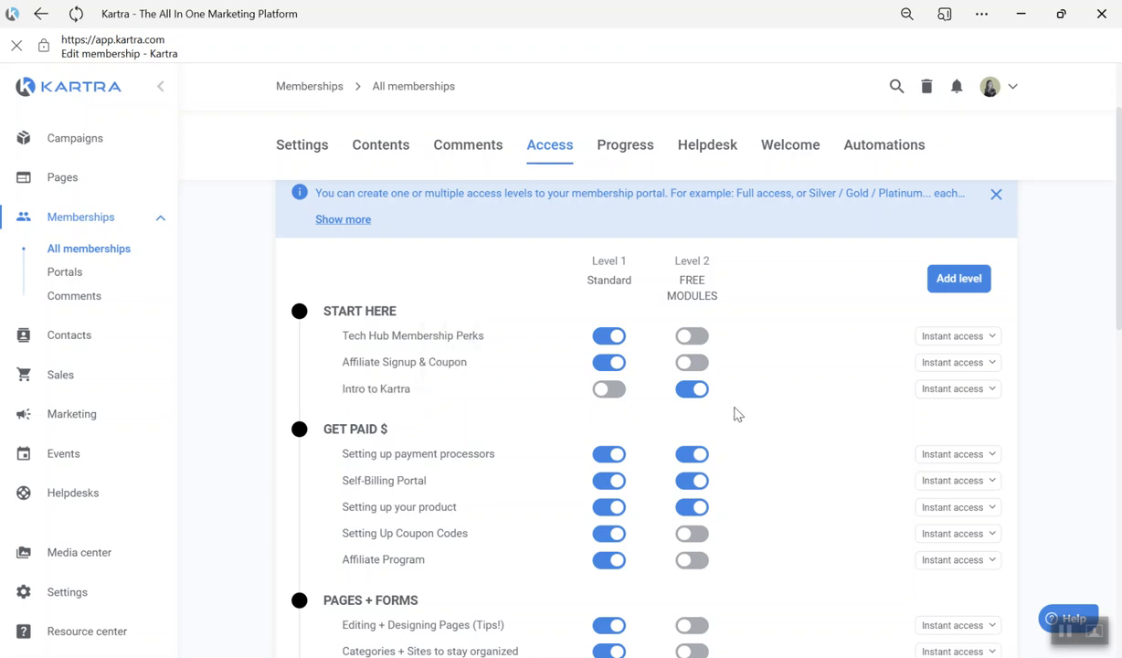